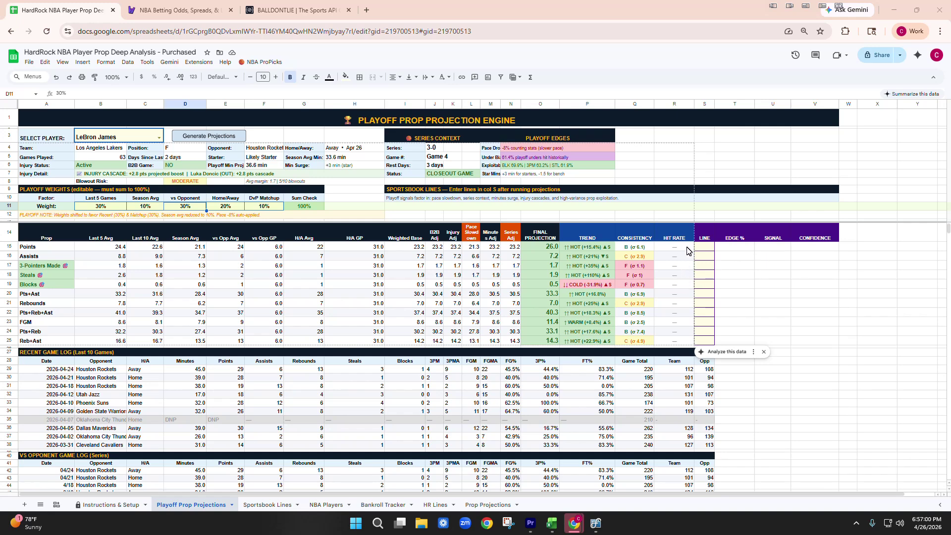
# Examine the projection table's hit rate through confidence columns and the Sportsbook Lines sheet, returning to Playoff Prop Projections
pyautogui.moveTo(686, 250); pyautogui.dragTo(811, 342)
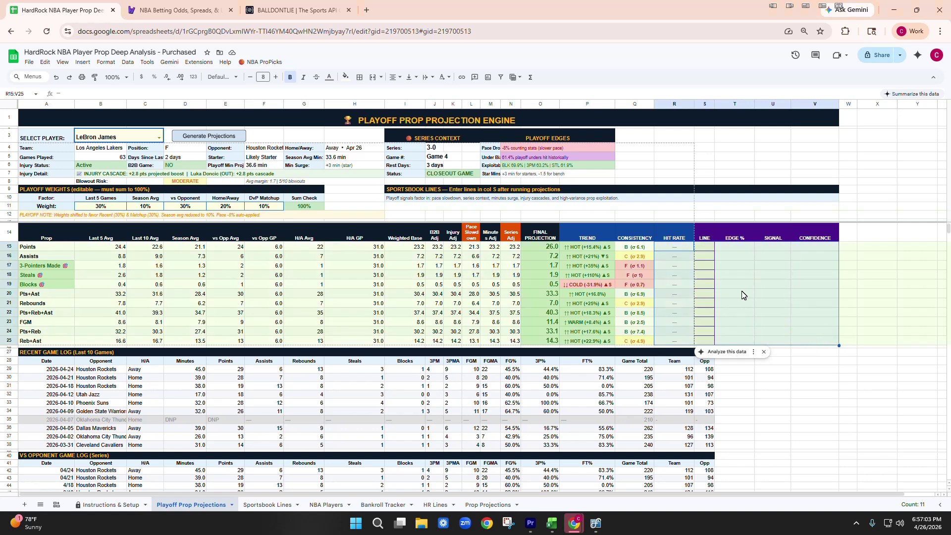
pyautogui.click(267, 504)
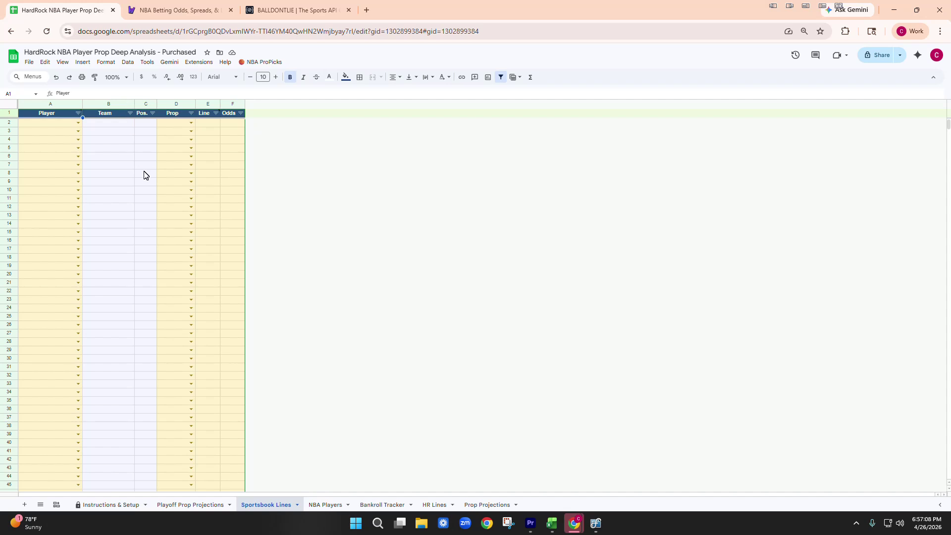
pyautogui.click(145, 132)
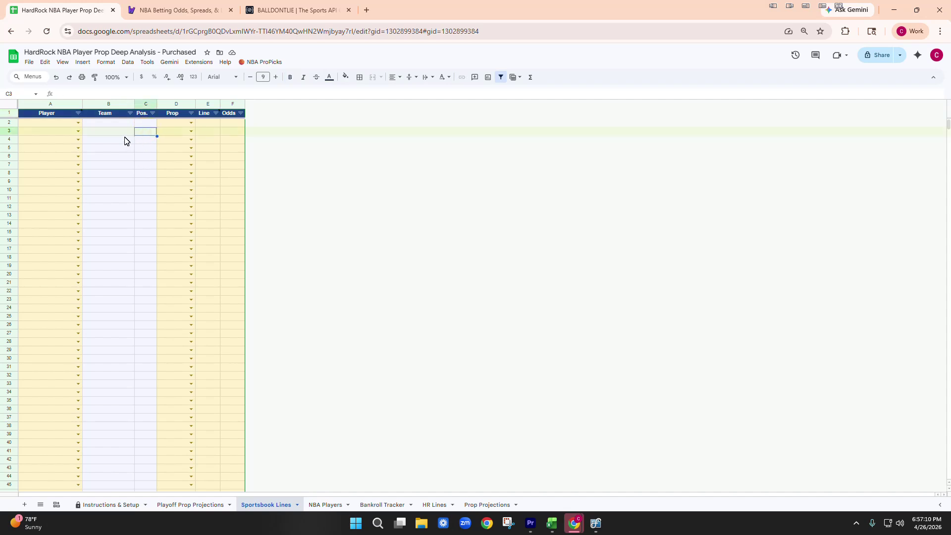
pyautogui.click(190, 504)
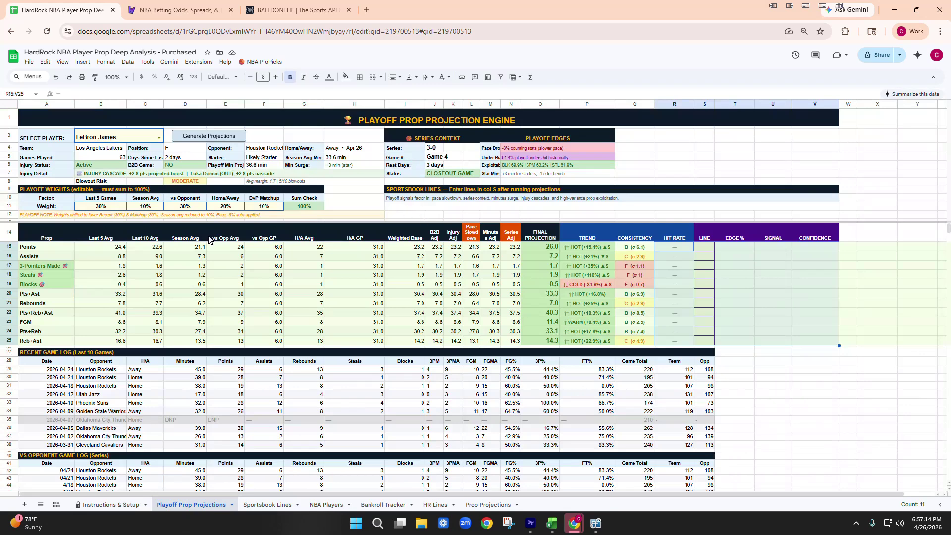
# Review the available player choices and LeBron James's prop list with its final projection, trend and consistency columns
pyautogui.click(158, 139)
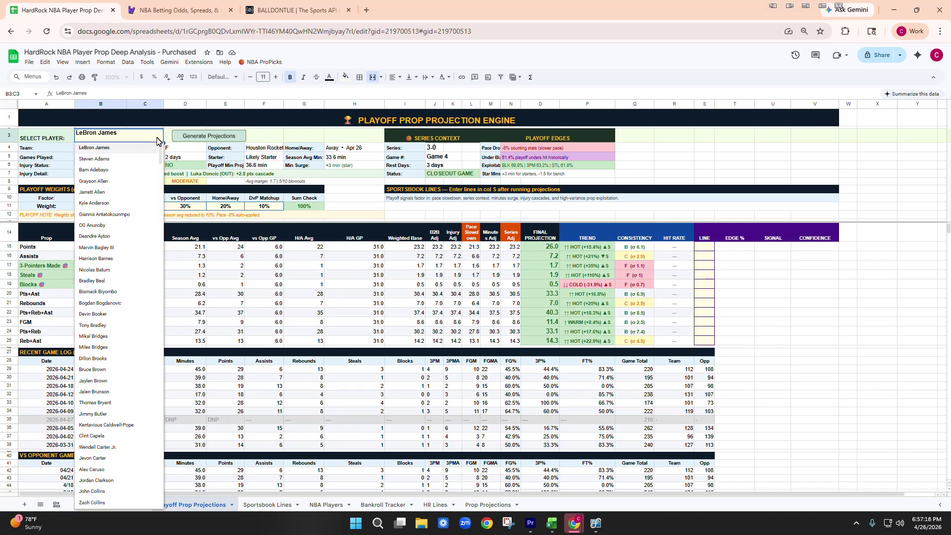
pyautogui.click(281, 136)
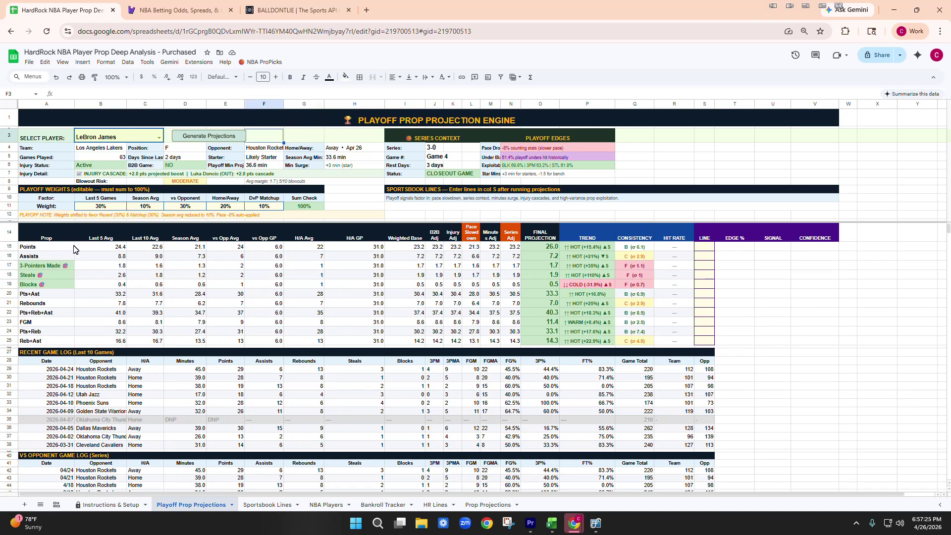
pyautogui.moveTo(67, 246); pyautogui.dragTo(75, 340)
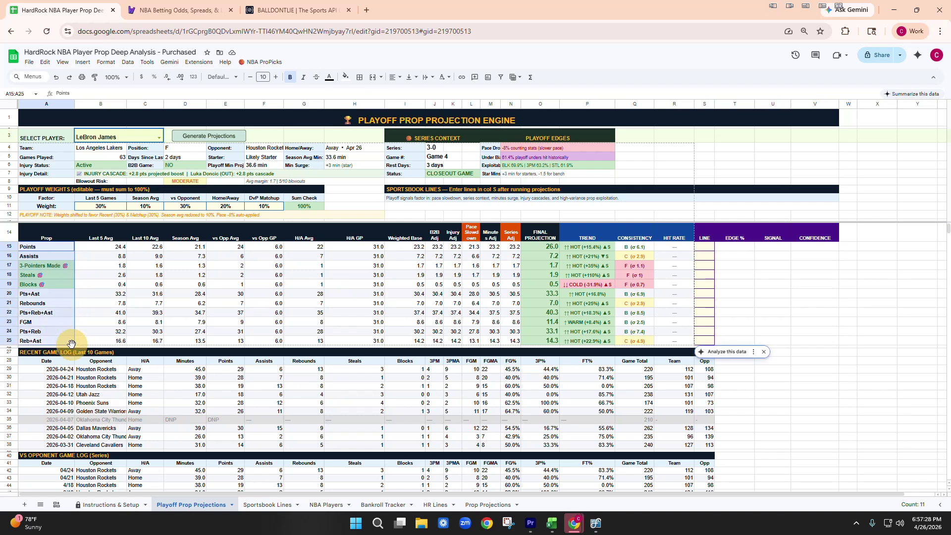
pyautogui.click(545, 248)
pyautogui.moveTo(545, 250); pyautogui.dragTo(550, 332)
pyautogui.click(586, 247)
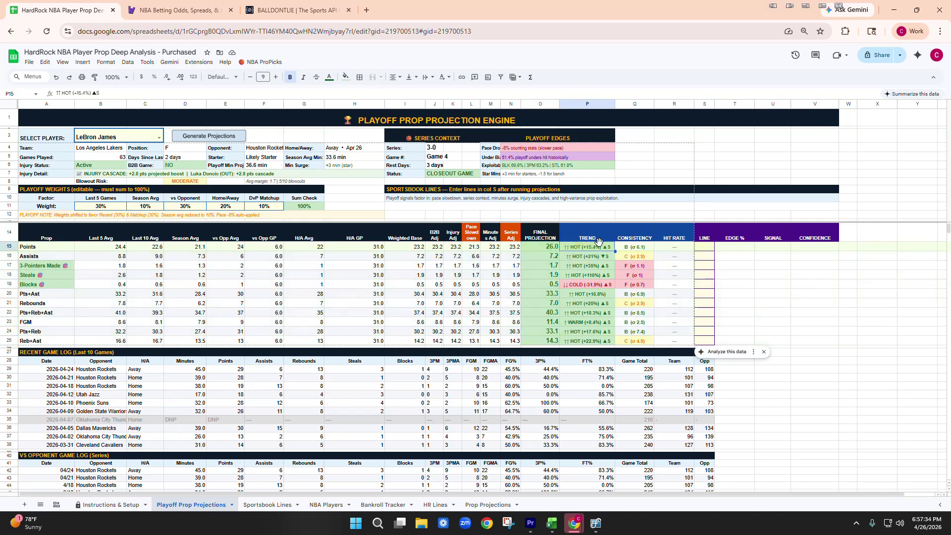
pyautogui.click(631, 250)
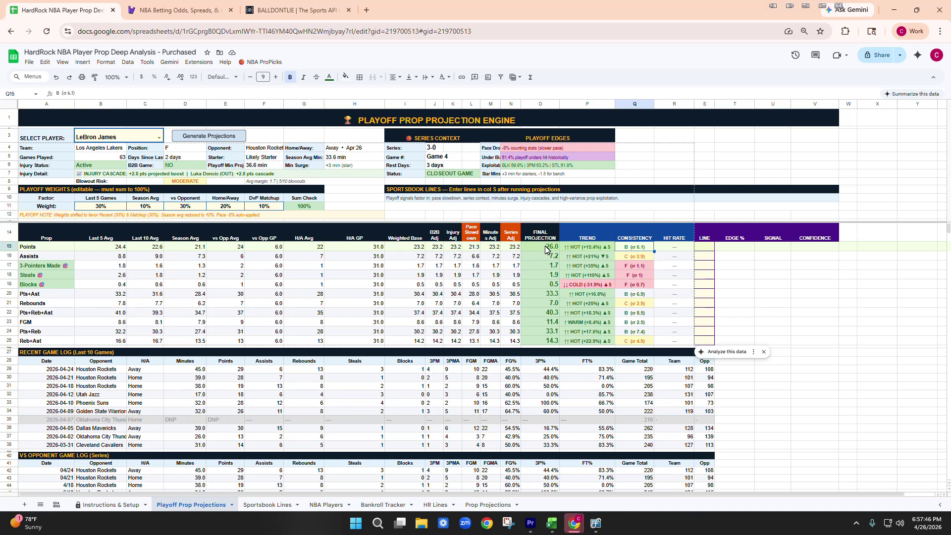
# Examine the playoff factor weights, especially Last 5 Games and vs Opponent, alongside the final projections
pyautogui.moveTo(113, 198); pyautogui.dragTo(267, 207)
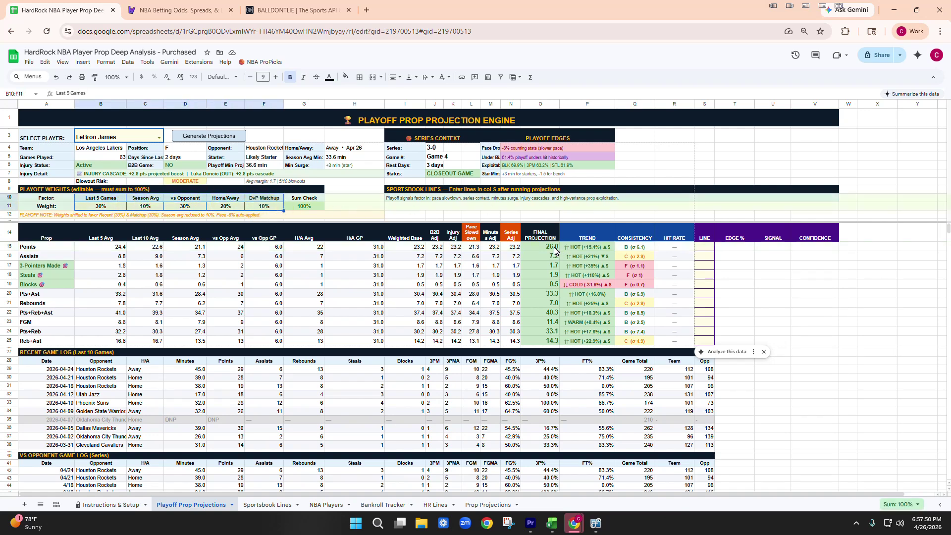
pyautogui.click(124, 207)
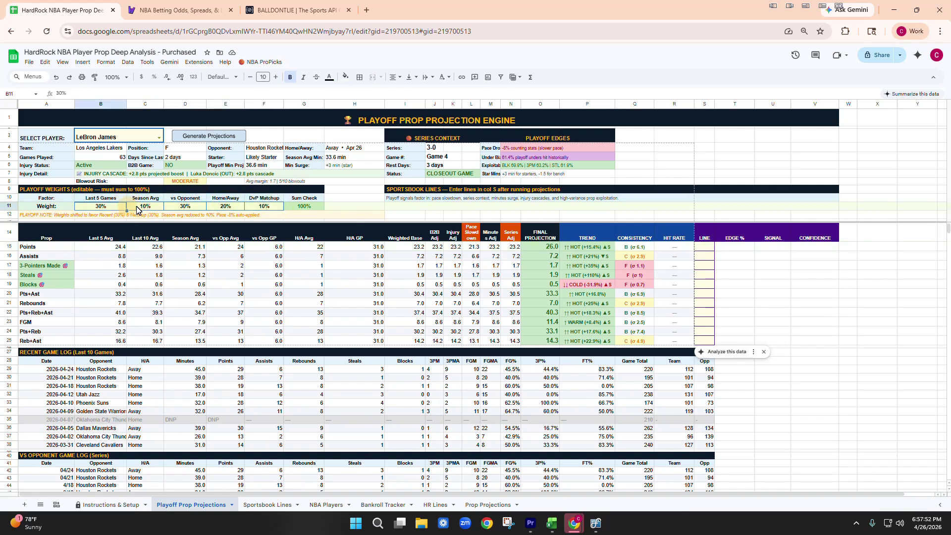
pyautogui.click(155, 209)
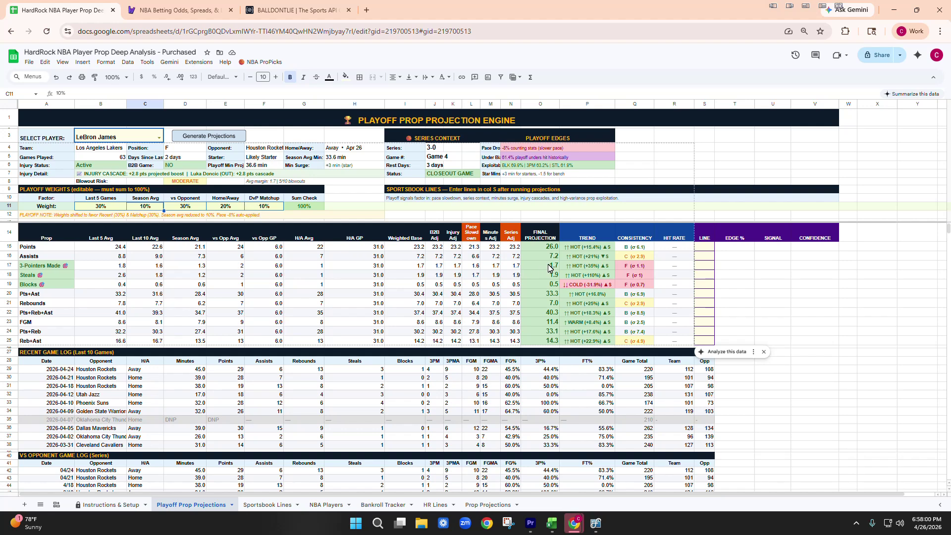
pyautogui.moveTo(540, 246); pyautogui.dragTo(545, 346)
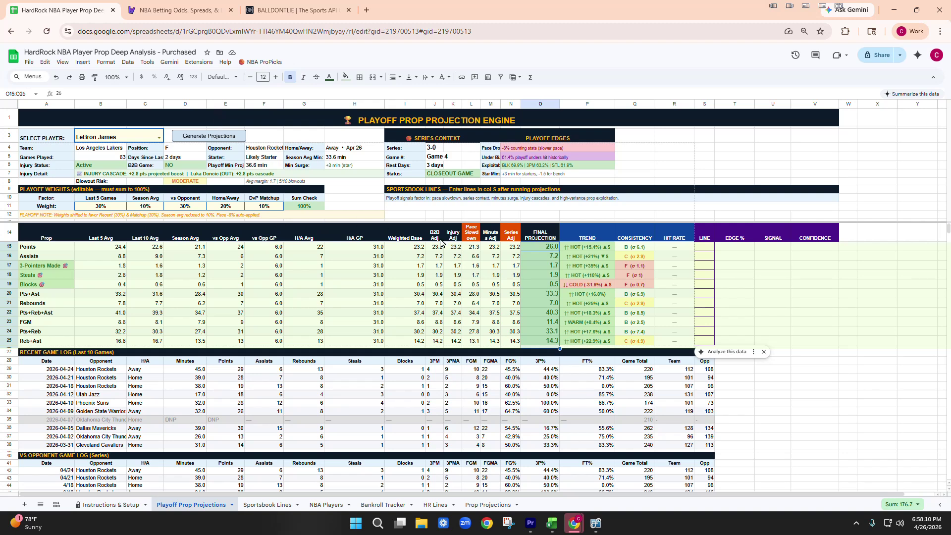
pyautogui.click(114, 207)
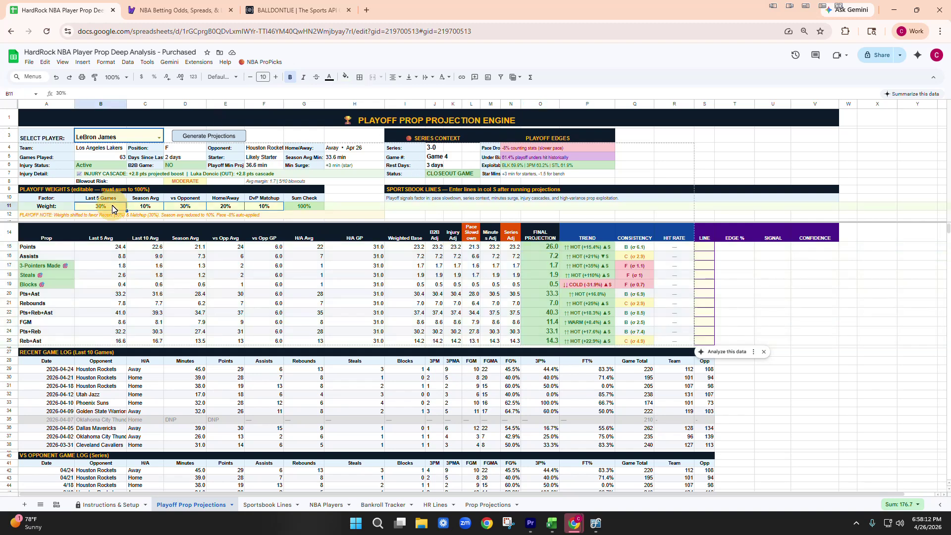
pyautogui.click(190, 207)
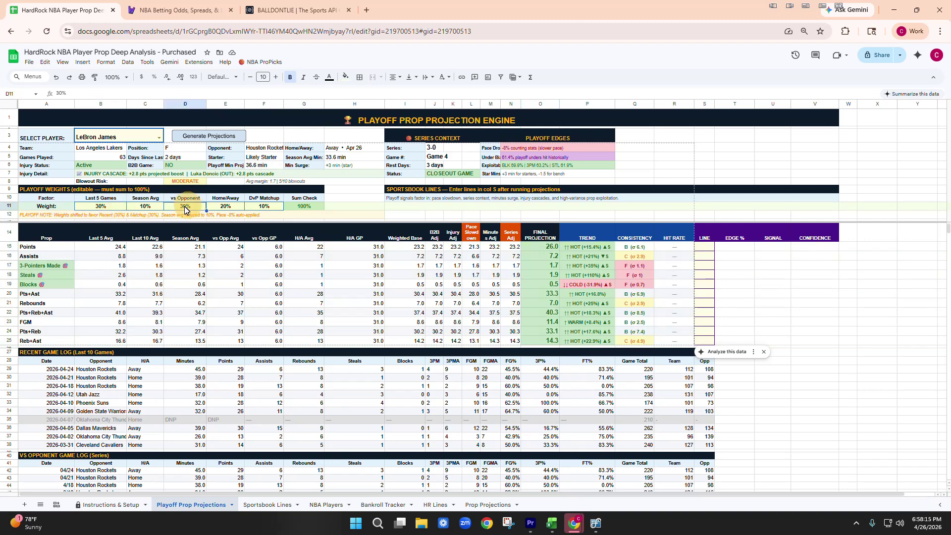
pyautogui.click(106, 210)
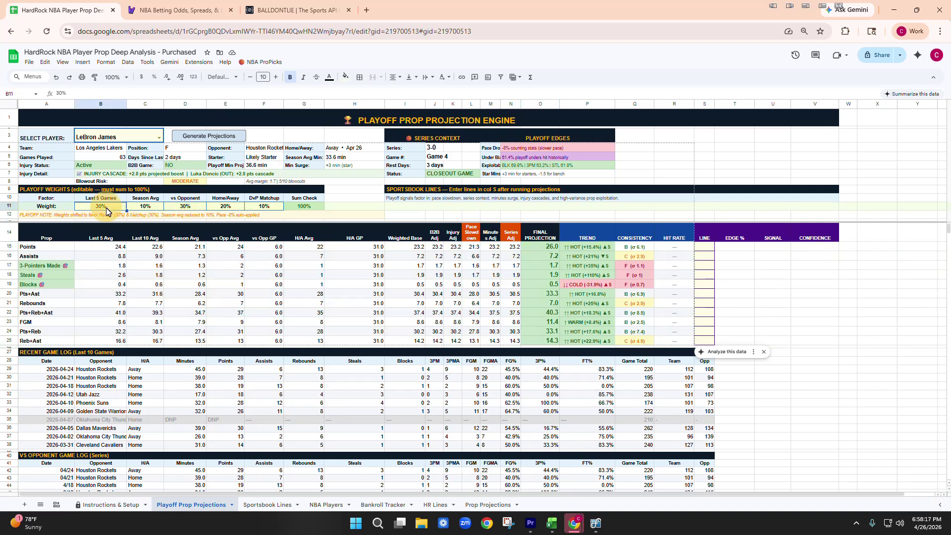
pyautogui.click(183, 212)
# Examine the vs Opp GP column and the non-Rockets opponents among the last five games in the recent game log
pyautogui.moveTo(264, 244); pyautogui.dragTo(270, 341)
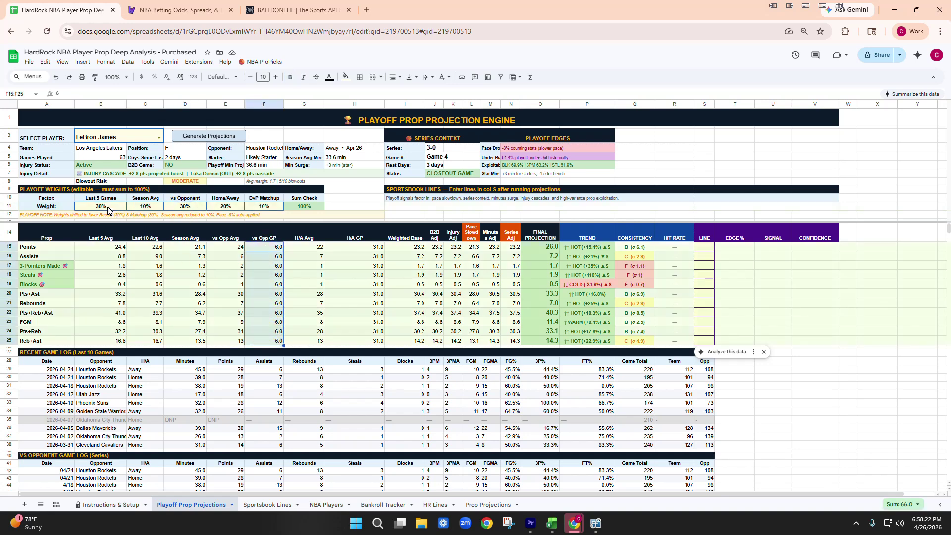
pyautogui.click(111, 207)
pyautogui.scroll(-1, 178, 322)
pyautogui.moveTo(121, 319); pyautogui.dragTo(120, 347)
pyautogui.click(119, 352)
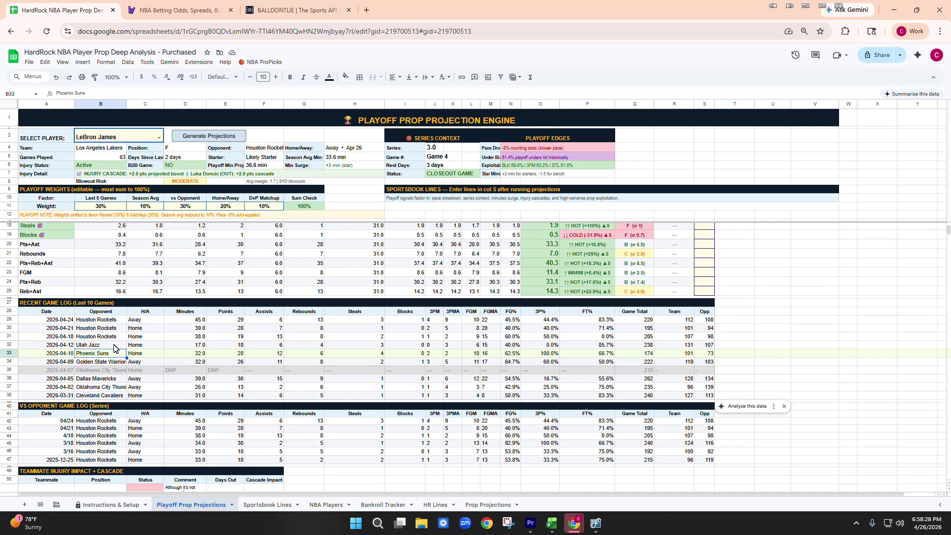
pyautogui.moveTo(114, 347); pyautogui.dragTo(115, 356)
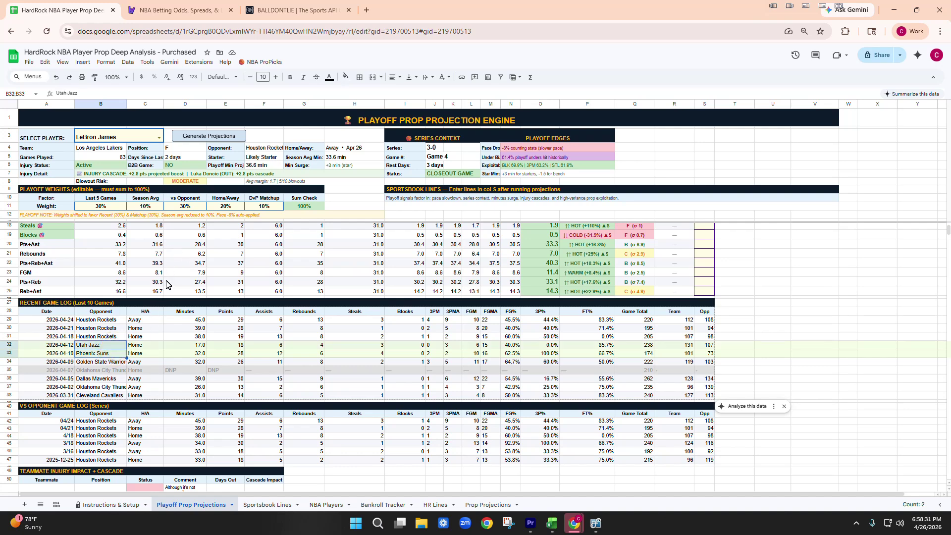
pyautogui.scroll(1, 127, 245)
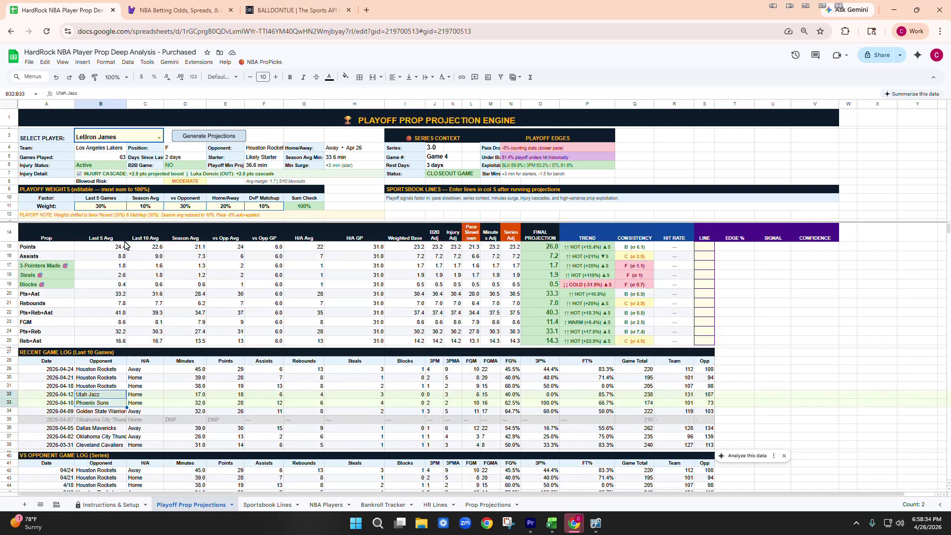
# Check the weight of each playoff factor and the Sum Check formula that totals them
pyautogui.click(104, 208)
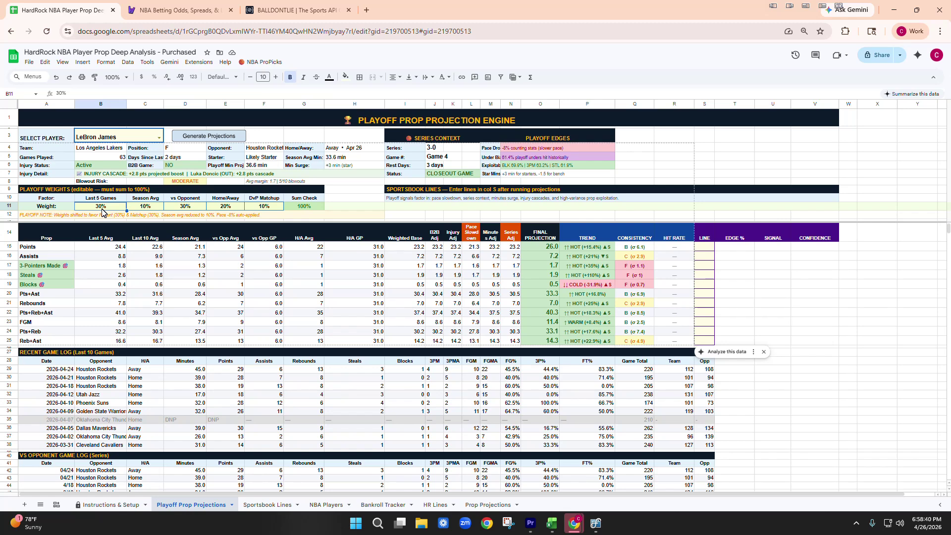
pyautogui.click(188, 209)
pyautogui.click(116, 210)
pyautogui.click(139, 208)
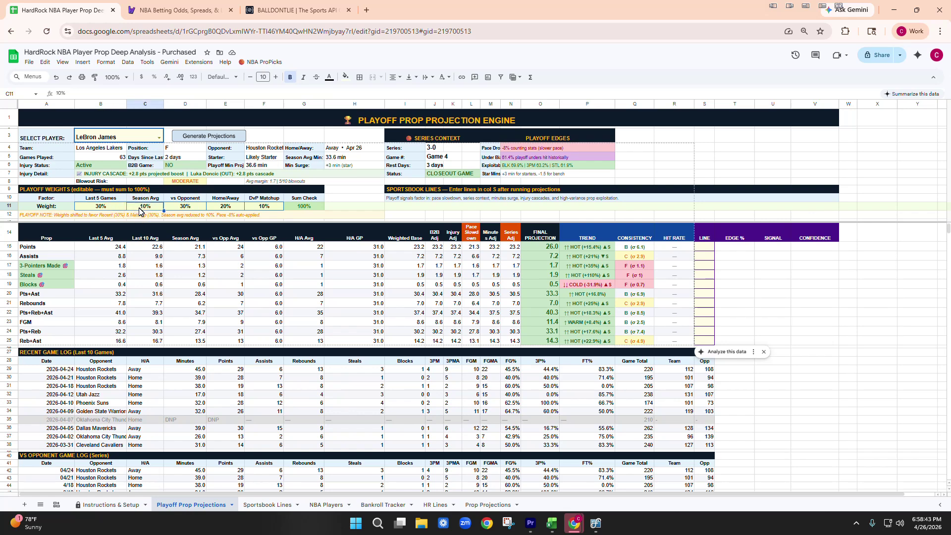
pyautogui.click(233, 207)
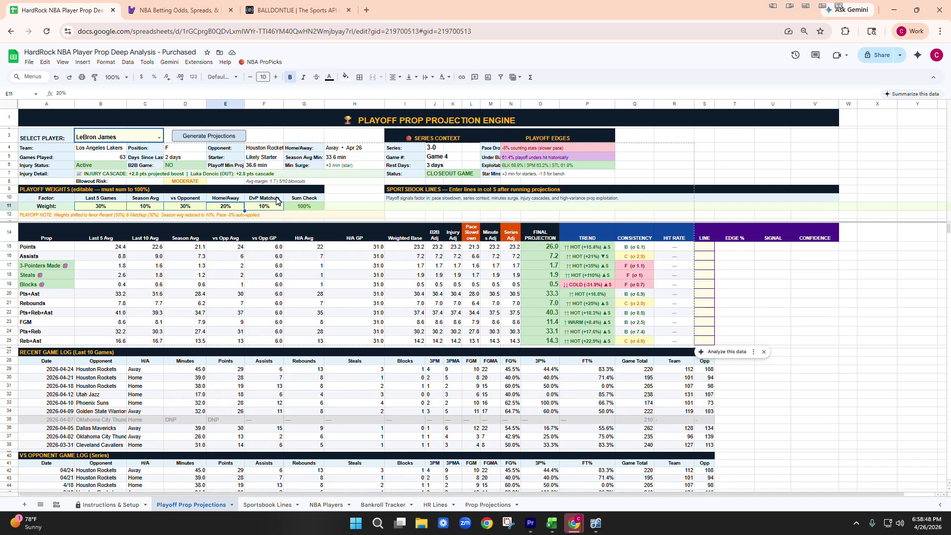
pyautogui.click(276, 208)
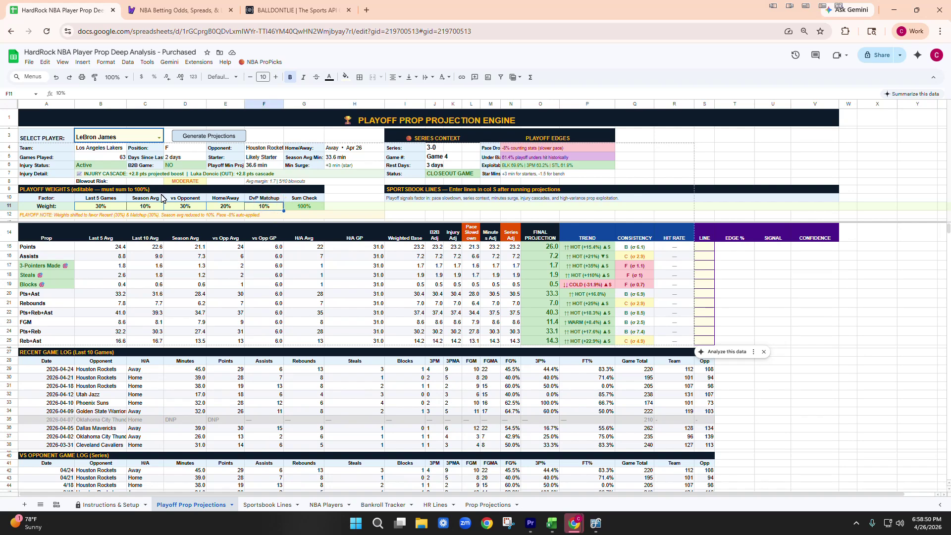
pyautogui.click(320, 209)
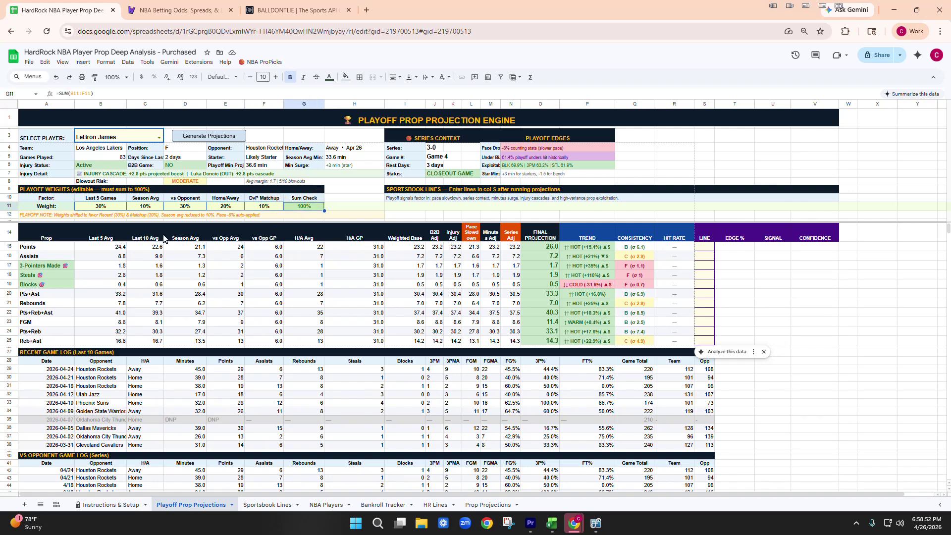
# Set the Last 5 Games weight to 15% and the vs Opponent weight to 45%
pyautogui.click(114, 207)
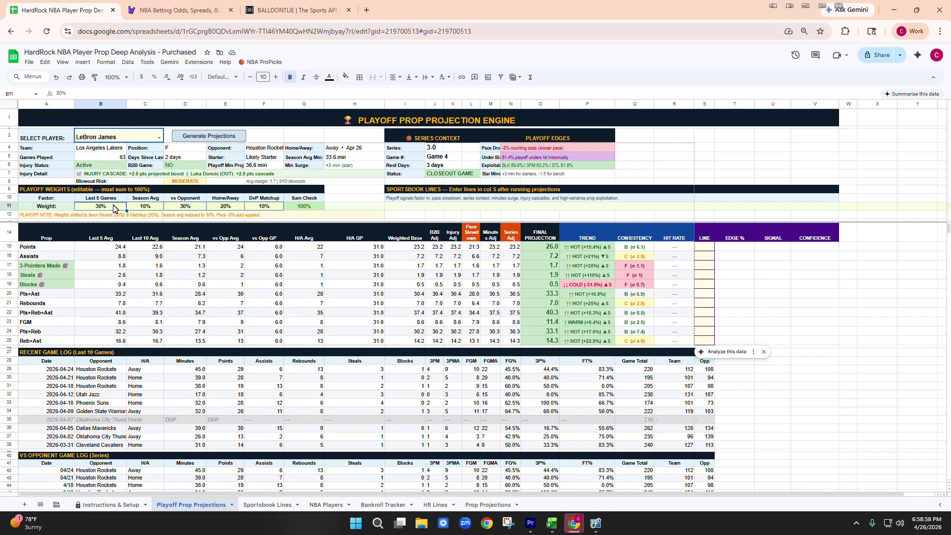
pyautogui.write('15')
pyautogui.click(187, 206)
pyautogui.write('15')
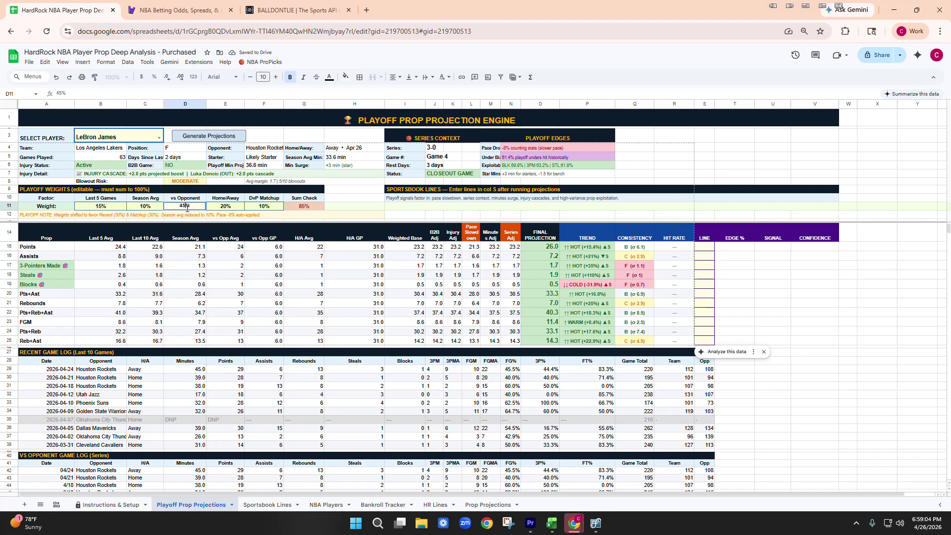
pyautogui.click(217, 275)
# Verify the Sum Check of the weights and regenerate LeBron James's playoff projections
pyautogui.click(314, 208)
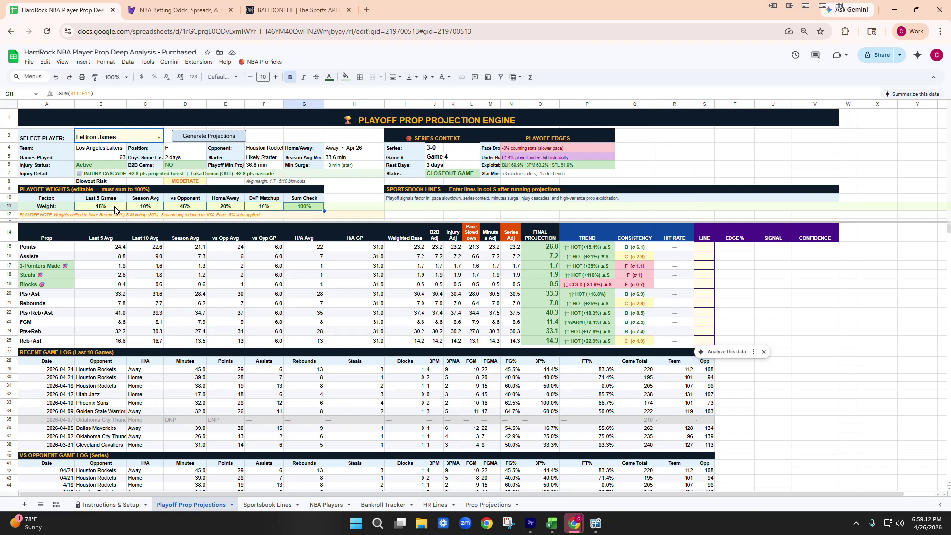
pyautogui.click(103, 403)
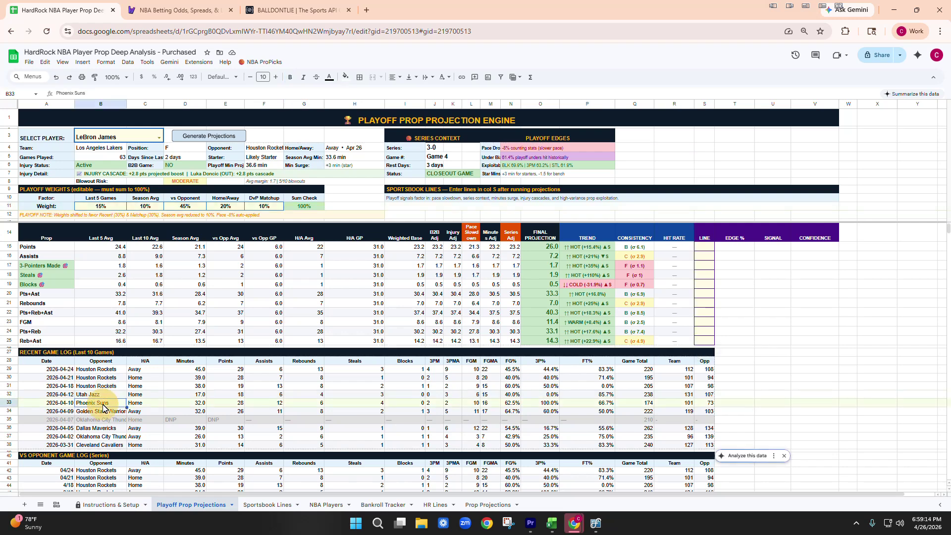
pyautogui.click(224, 137)
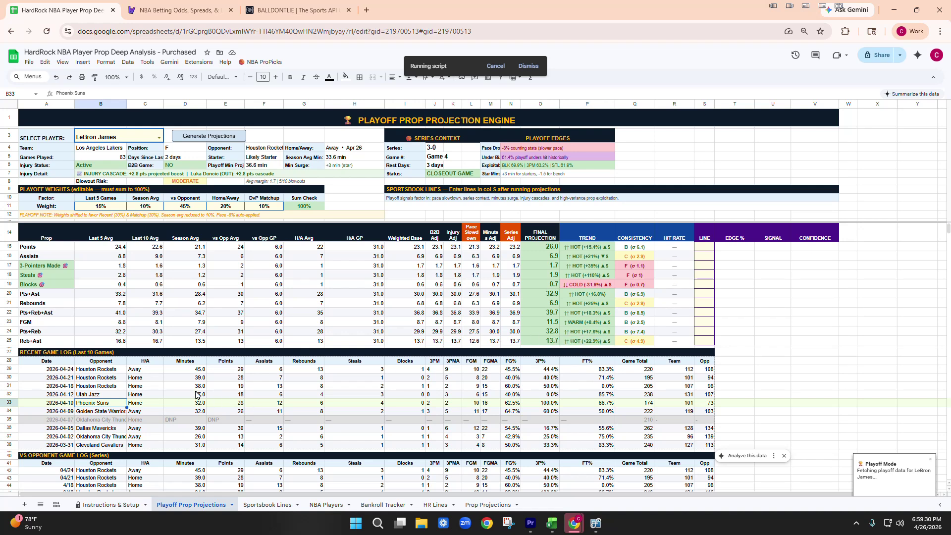
# Review the opponents in the recent game log and the Season Avg weight against the regenerated projections
pyautogui.moveTo(114, 371)
pyautogui.mouseDown()
pyautogui.moveTo(115, 394)
pyautogui.moveTo(113, 387)
pyautogui.mouseUp()
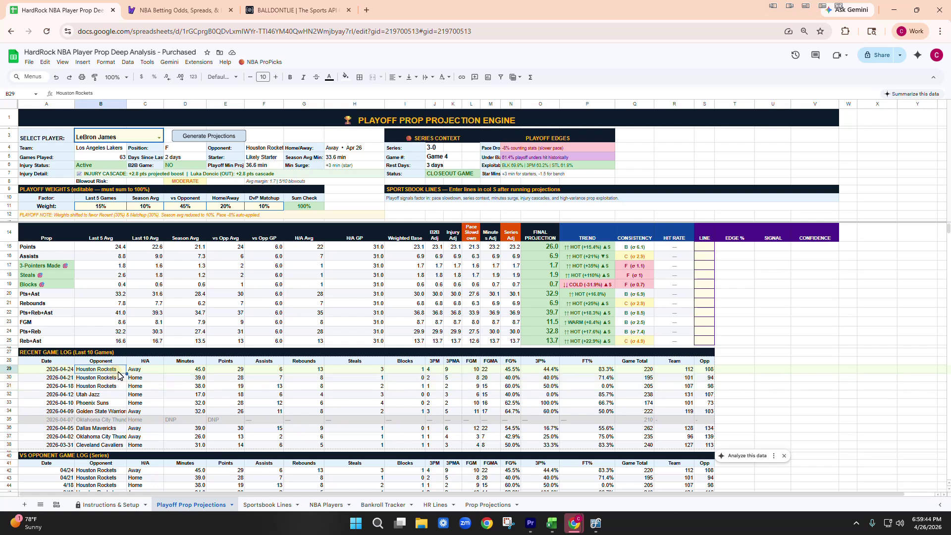
pyautogui.moveTo(111, 370); pyautogui.dragTo(118, 404)
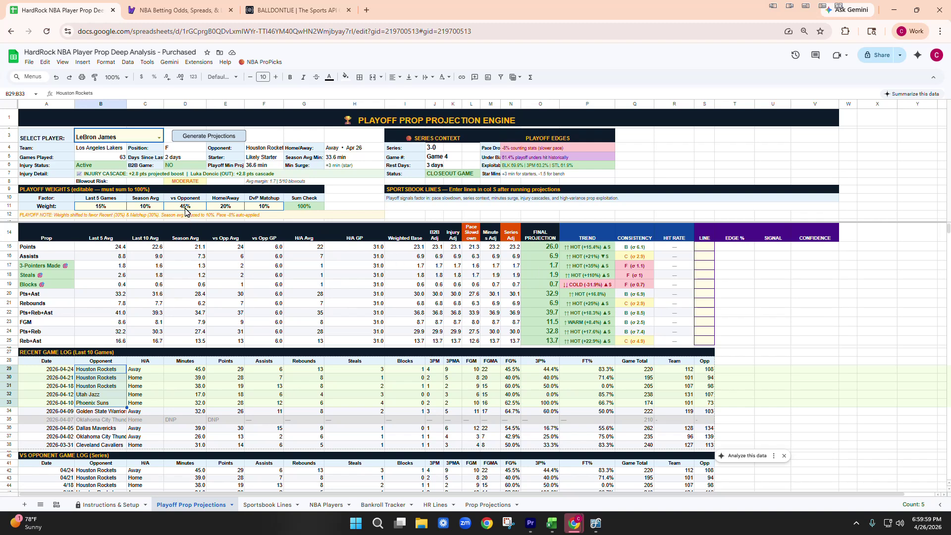
pyautogui.click(145, 206)
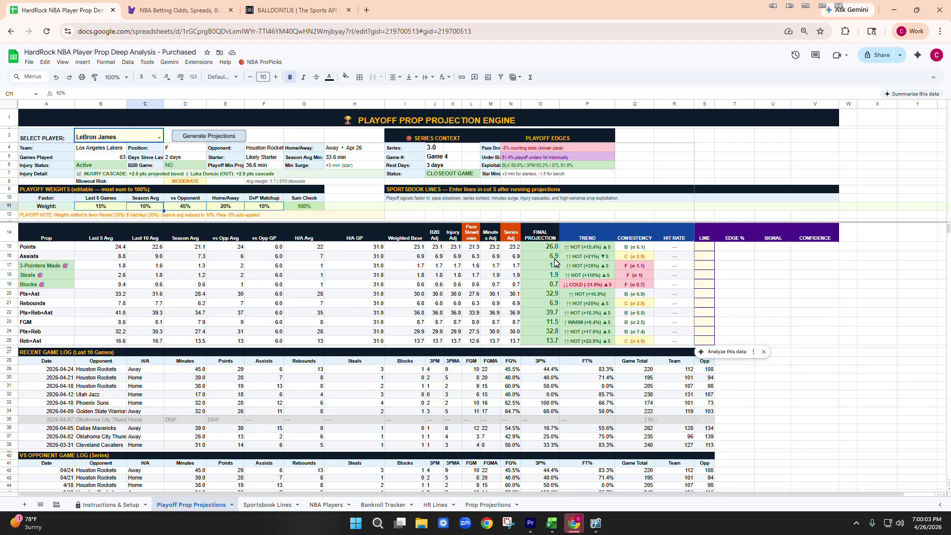
pyautogui.scroll(-2, 550, 342)
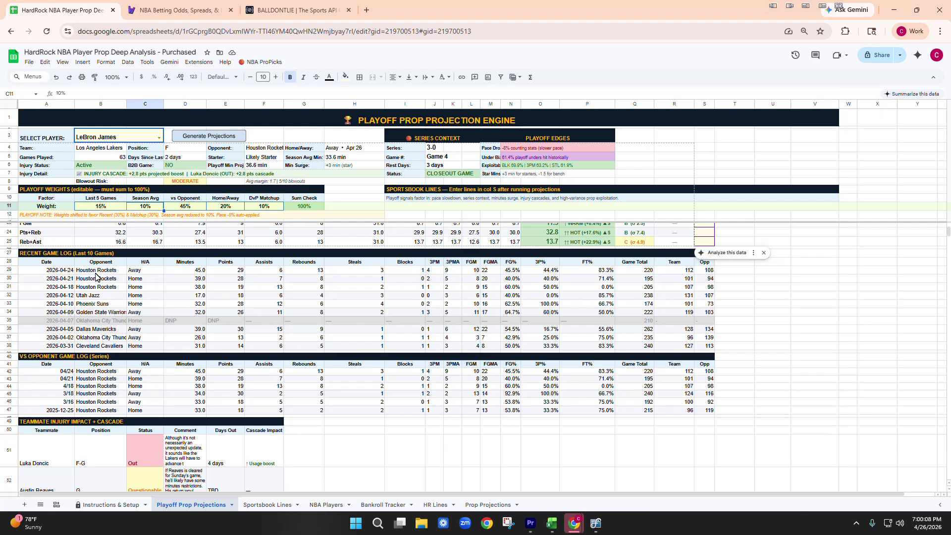
pyautogui.moveTo(97, 271); pyautogui.dragTo(94, 329)
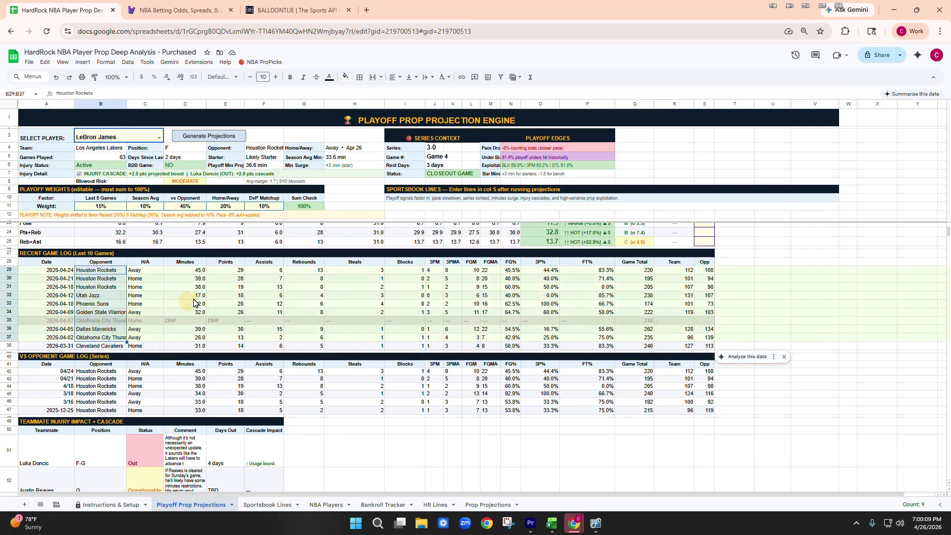
# Review LeBron James's recent games, the dates and opponents in his vs Opponent game log, and the injured teammates below
pyautogui.click(193, 297)
pyautogui.scroll(2, 194, 301)
pyautogui.scroll(-3, 166, 361)
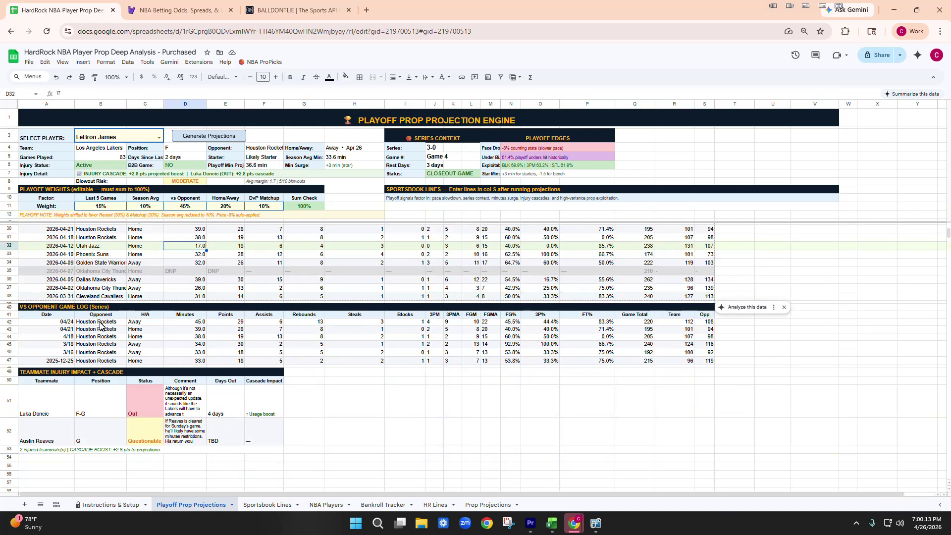
pyautogui.moveTo(100, 324); pyautogui.dragTo(100, 360)
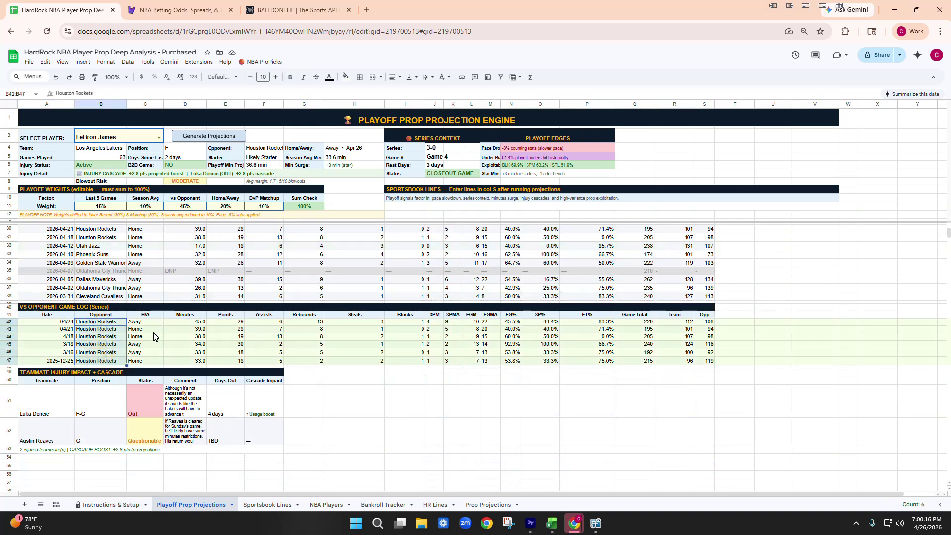
pyautogui.moveTo(50, 328); pyautogui.dragTo(52, 338)
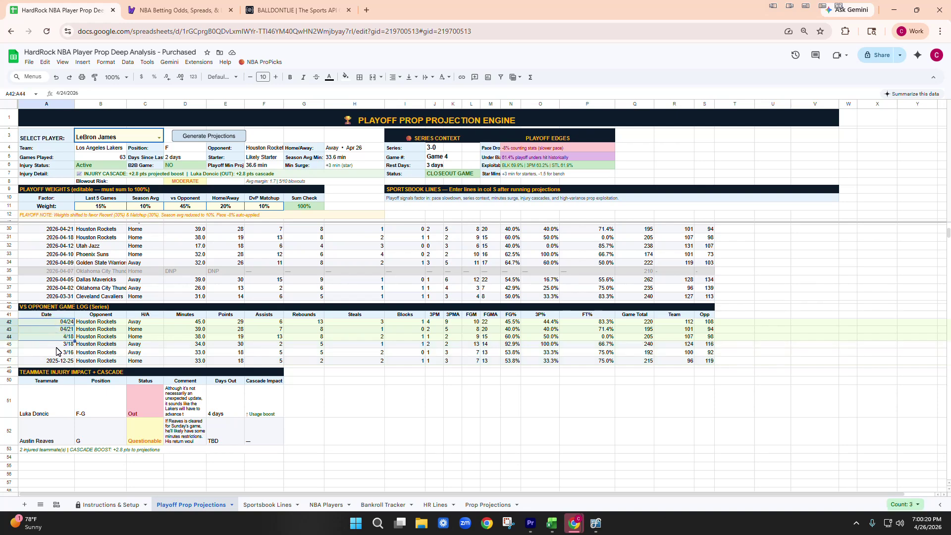
pyautogui.click(57, 347)
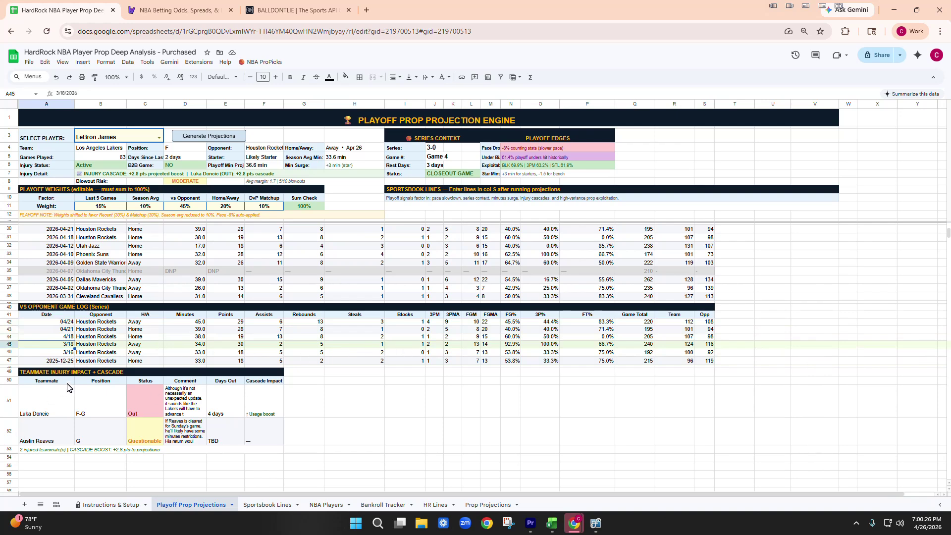
pyautogui.click(67, 399)
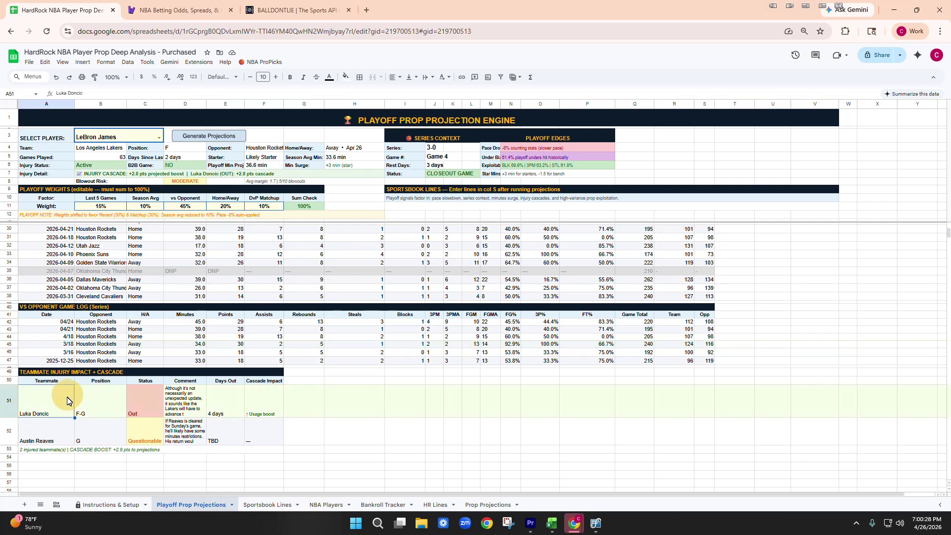
pyautogui.click(65, 432)
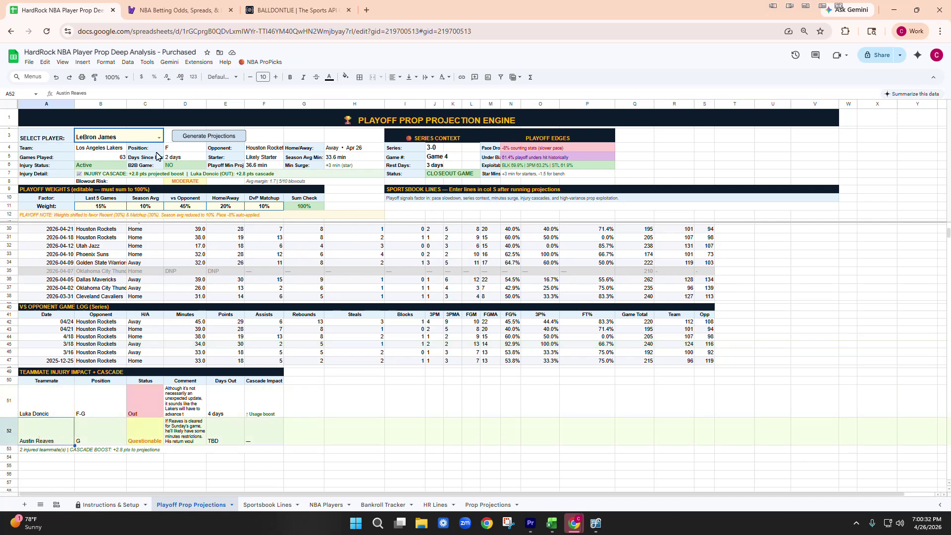
# Change the selected player to Reed Sheppard and generate his playoff projections
pyautogui.doubleClick(151, 134)
pyautogui.hotkey('ctrl', 'a')
pyautogui.press('BackSpace')
pyautogui.write('reed')
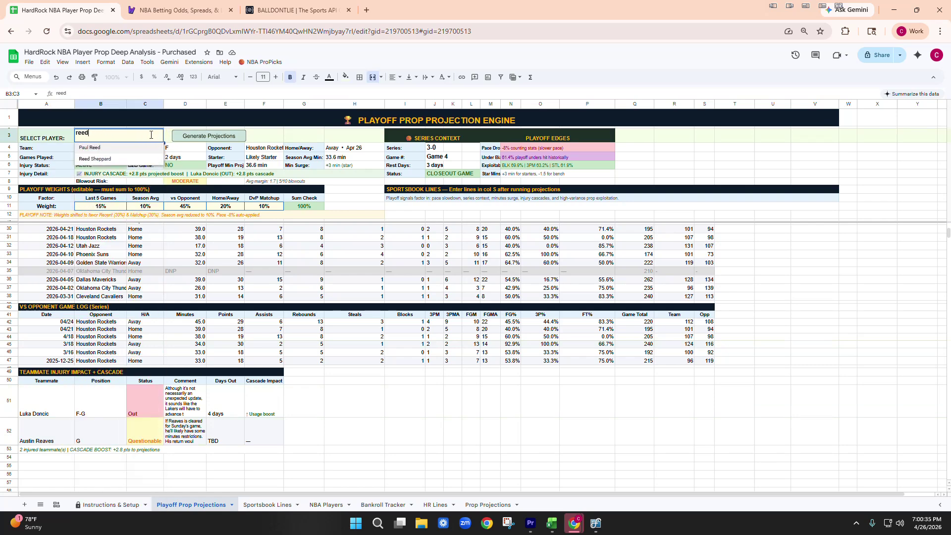
pyautogui.click(131, 159)
pyautogui.click(220, 137)
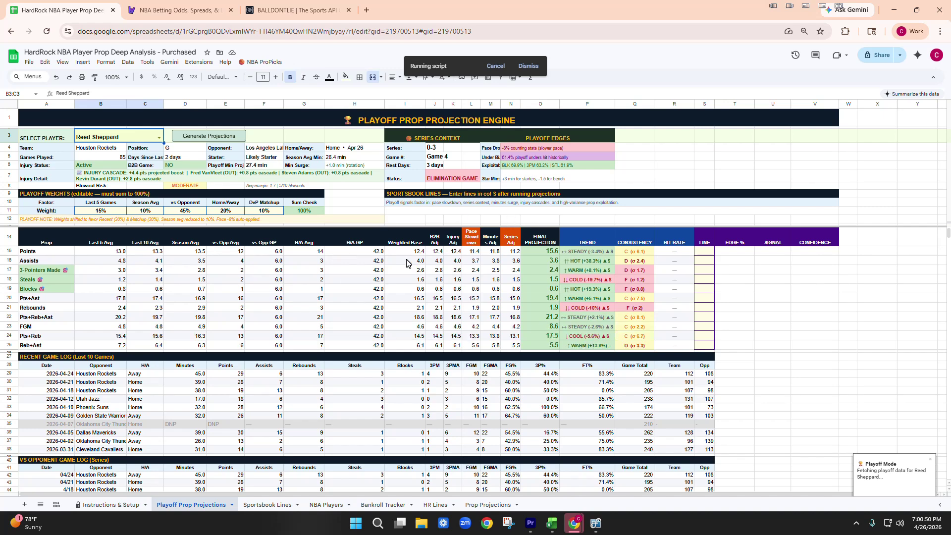
# Look through Reed Sheppard's regenerated projections, game logs and Teammate Injury Impact section
pyautogui.scroll(-3, 214, 217)
pyautogui.scroll(-3, 213, 217)
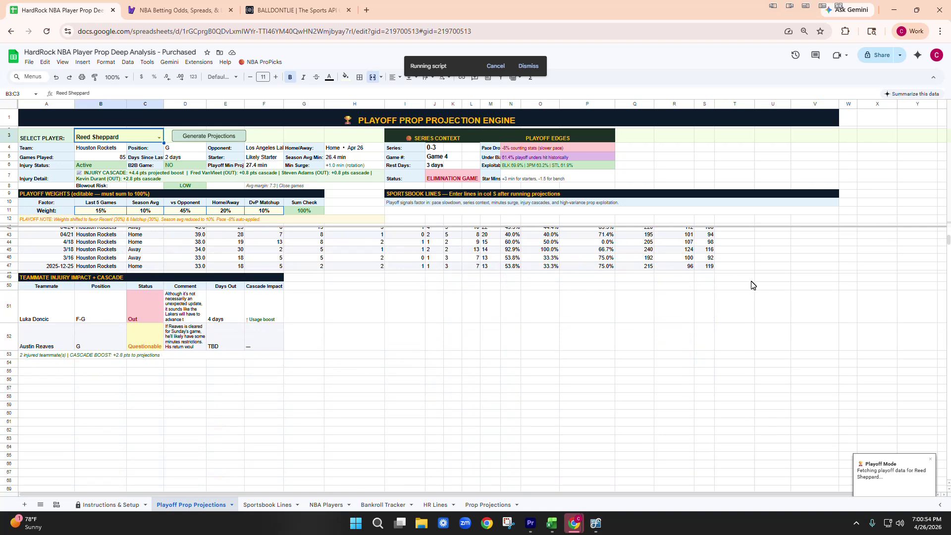
pyautogui.scroll(5, 749, 286)
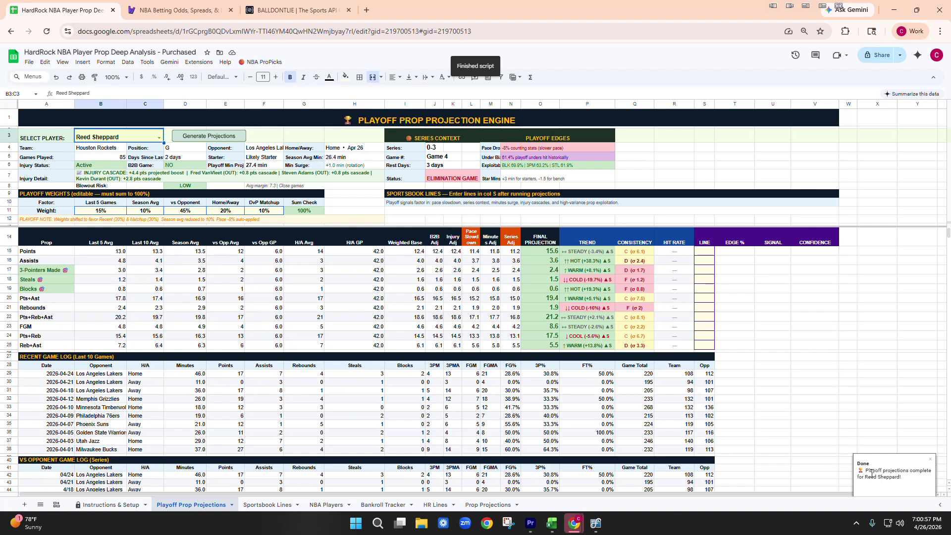
pyautogui.click(771, 435)
pyautogui.scroll(-6, 770, 430)
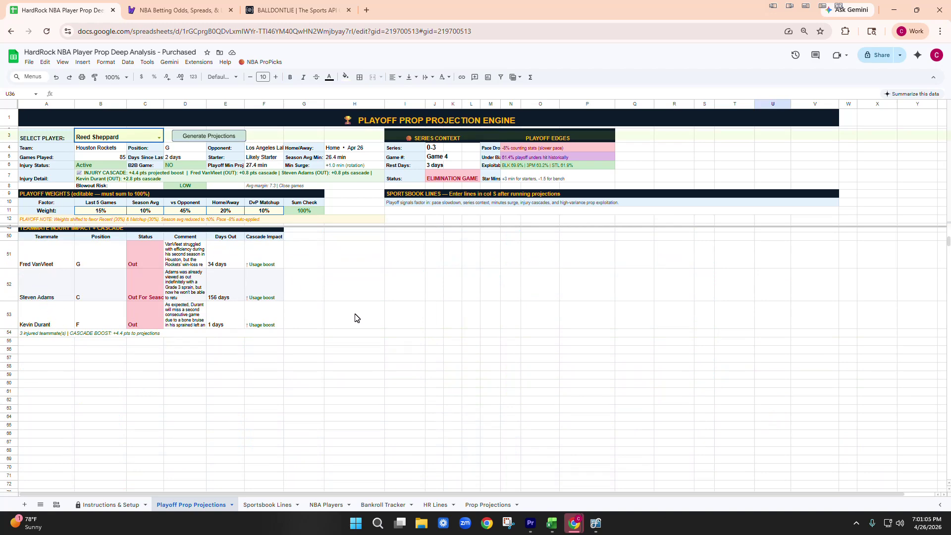
pyautogui.scroll(6, 369, 325)
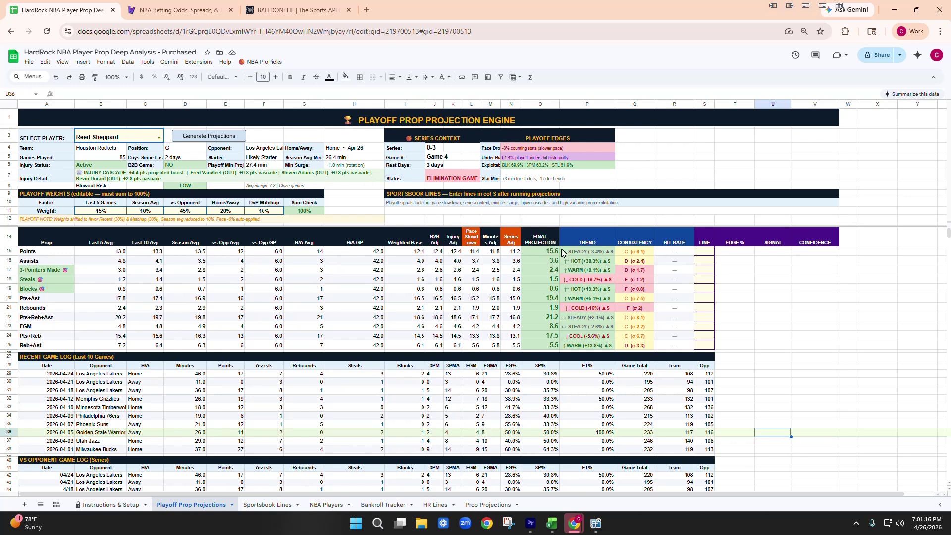
# Check the Assists trend and the opponents listed in Reed Sheppard's vs Opponent game log
pyautogui.click(599, 261)
pyautogui.scroll(-1, 545, 346)
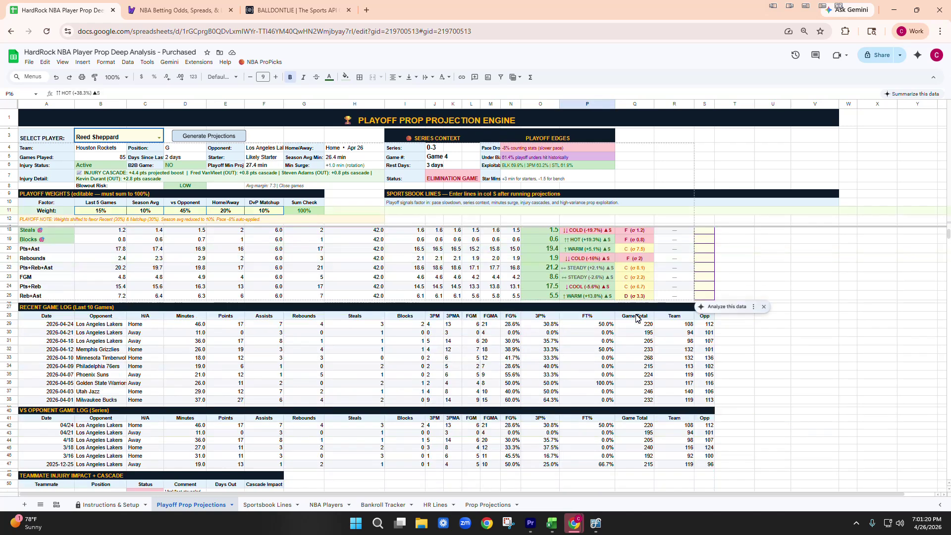
pyautogui.scroll(-1, 198, 371)
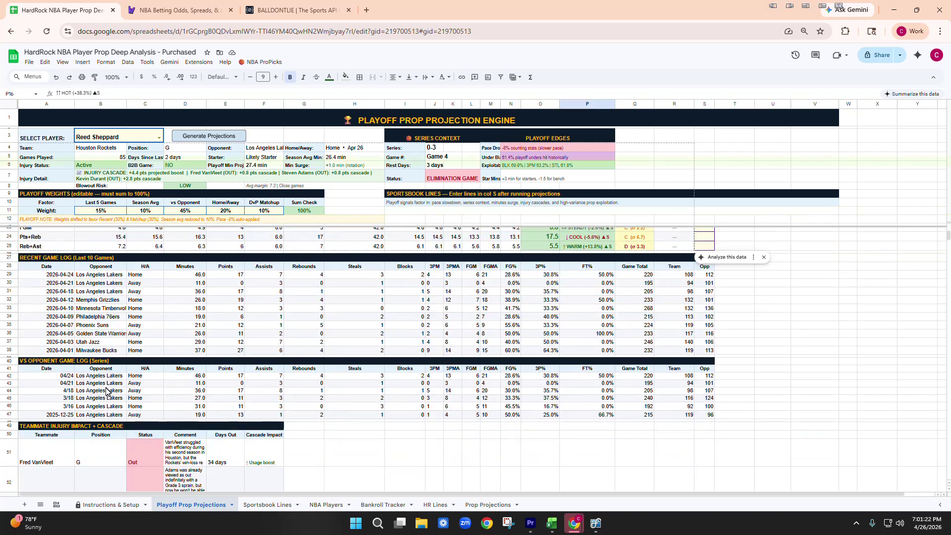
pyautogui.moveTo(105, 375); pyautogui.dragTo(110, 415)
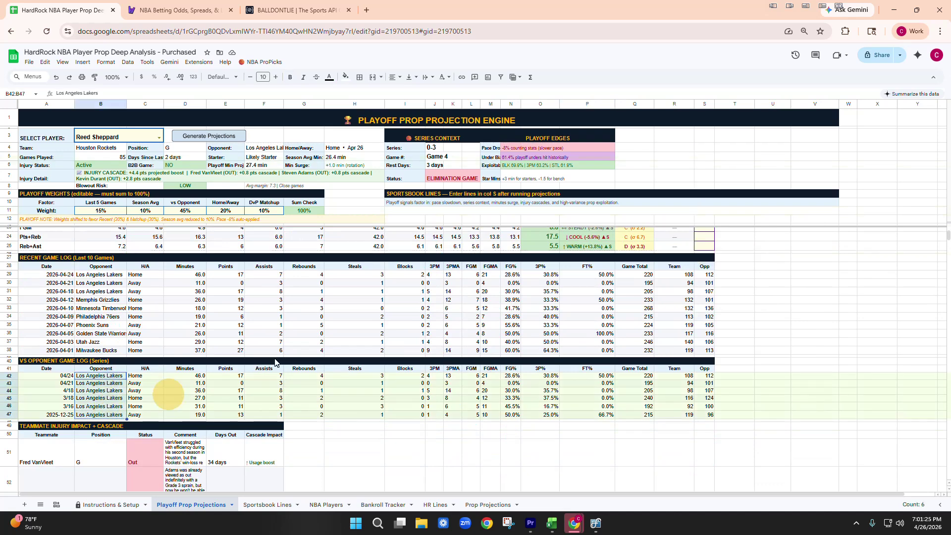
pyautogui.scroll(2, 313, 364)
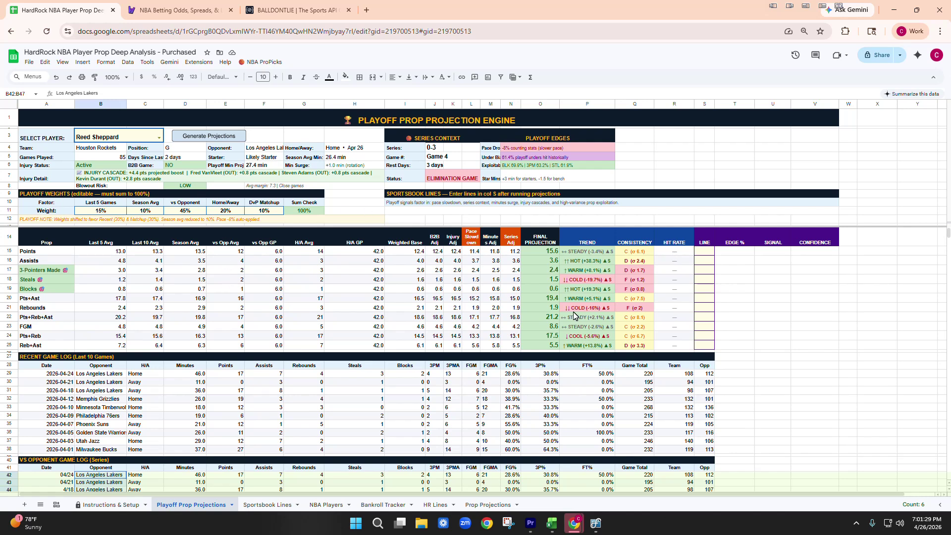
# Compare the Final Projection values for all props with the vs Opponent, Home/Away and DvP Matchup weights
pyautogui.moveTo(551, 252); pyautogui.dragTo(551, 290)
pyautogui.moveTo(559, 325); pyautogui.dragTo(557, 346)
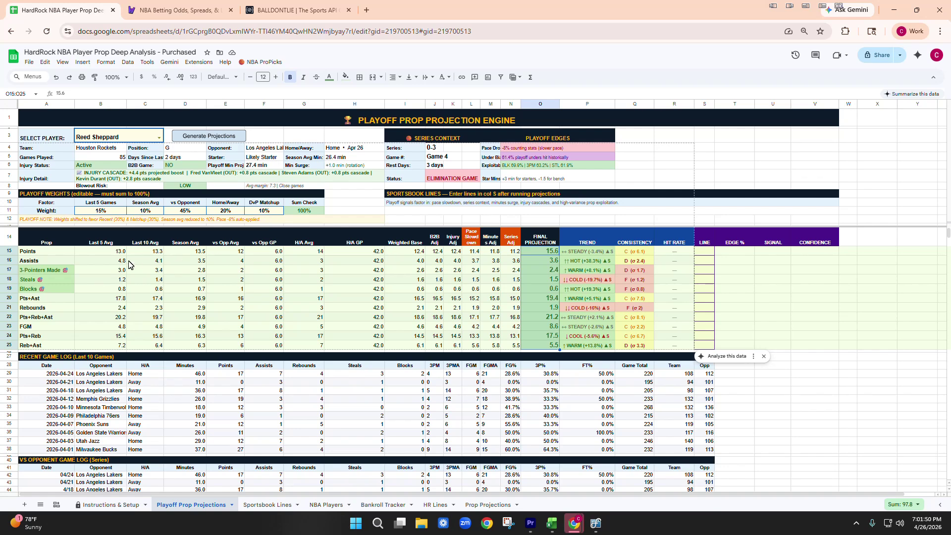
pyautogui.click(183, 214)
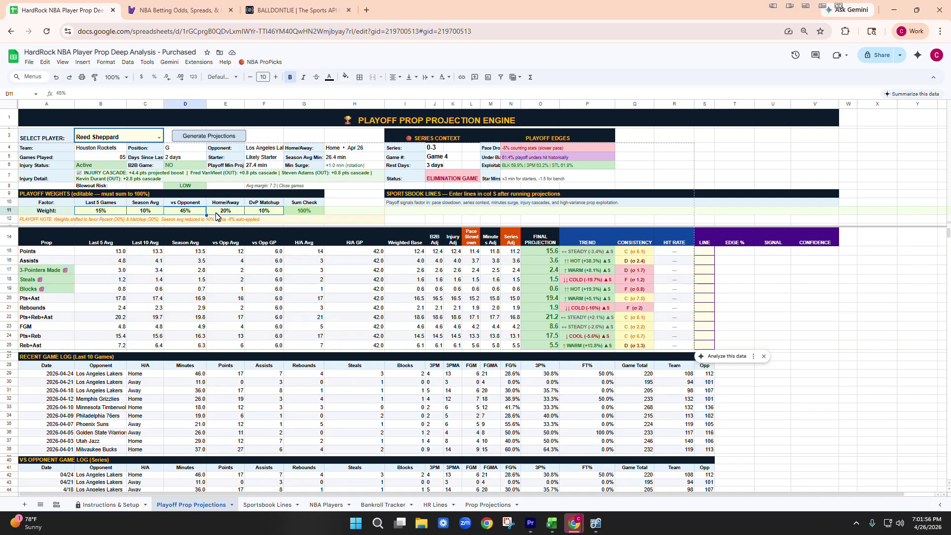
pyautogui.press('Right')
pyautogui.press('Right')
pyautogui.press('Up')
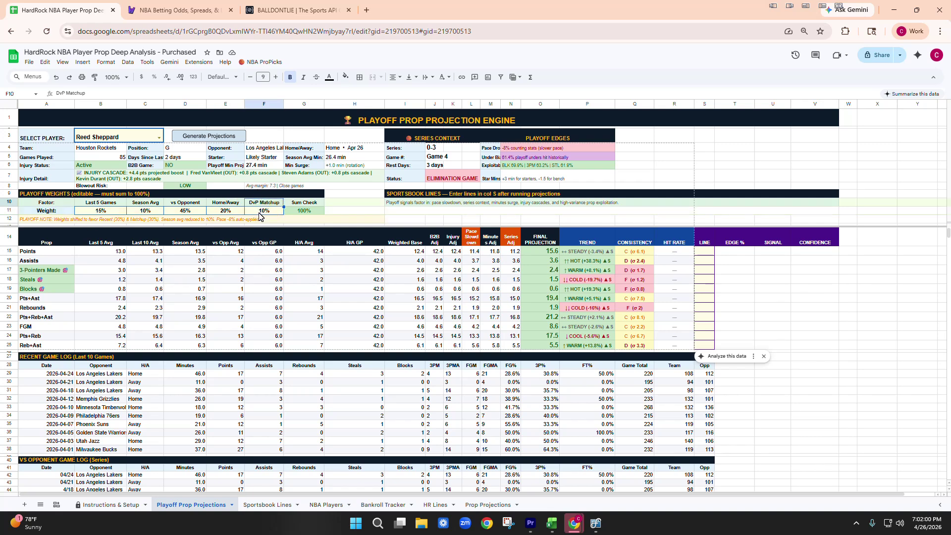
pyautogui.moveTo(559, 252); pyautogui.dragTo(553, 345)
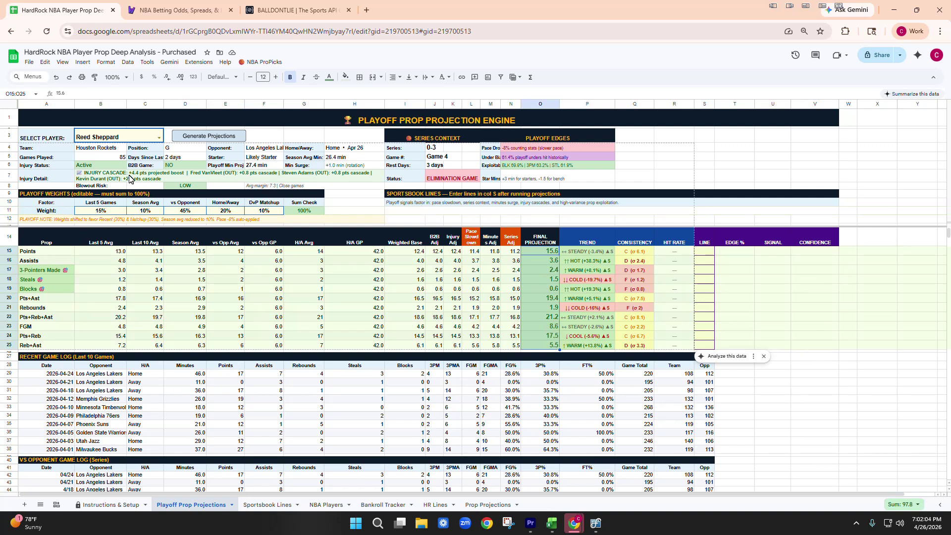
# Examine Reed Sheppard's team, rest days, starter status, home/away setting, projected playoff minutes and minutes surge
pyautogui.click(112, 149)
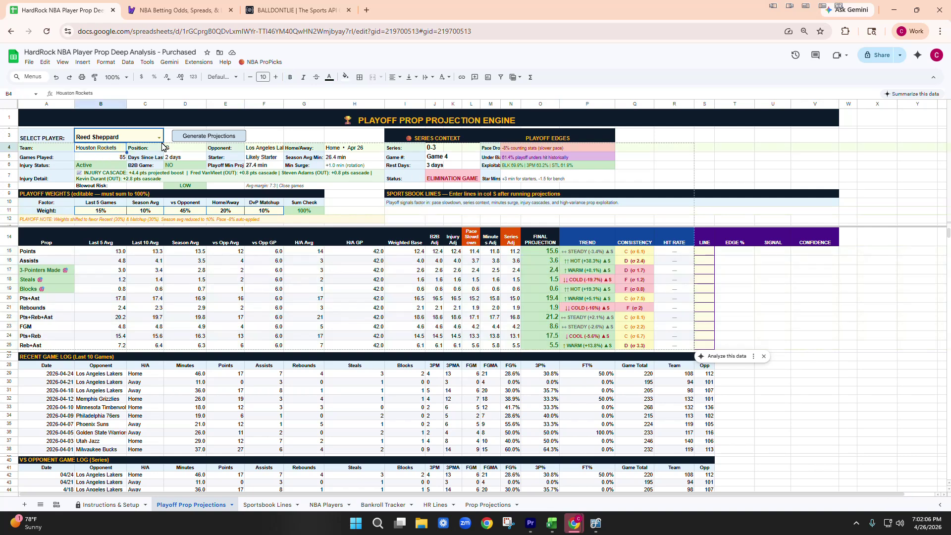
pyautogui.click(192, 159)
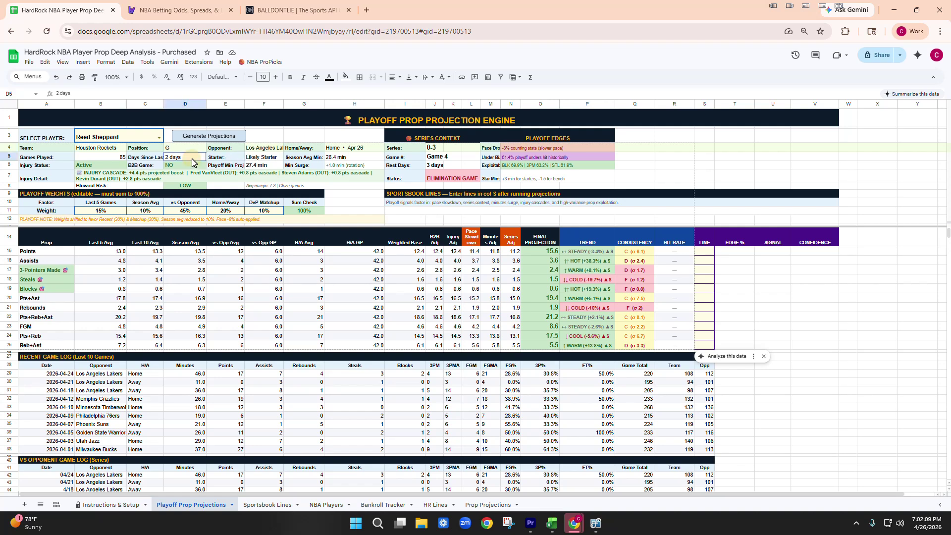
pyautogui.click(267, 158)
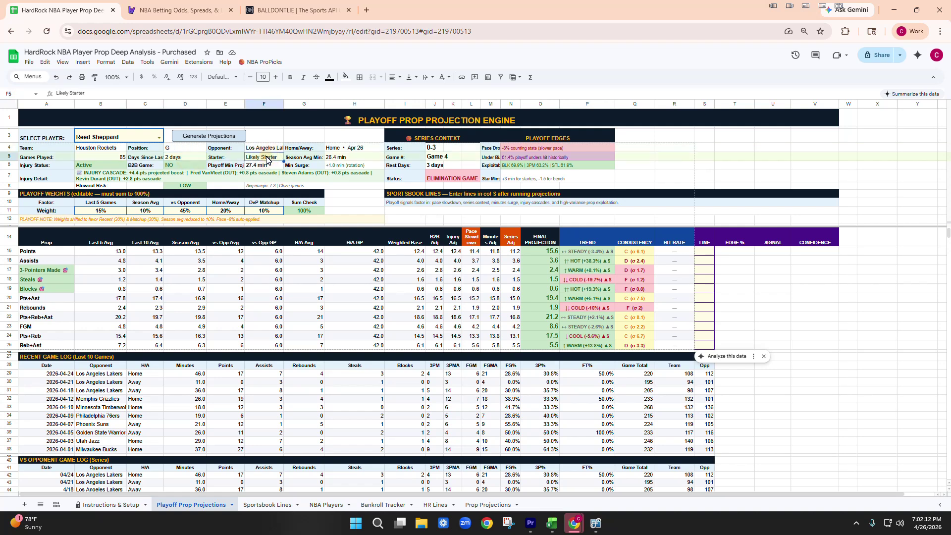
pyautogui.click(350, 150)
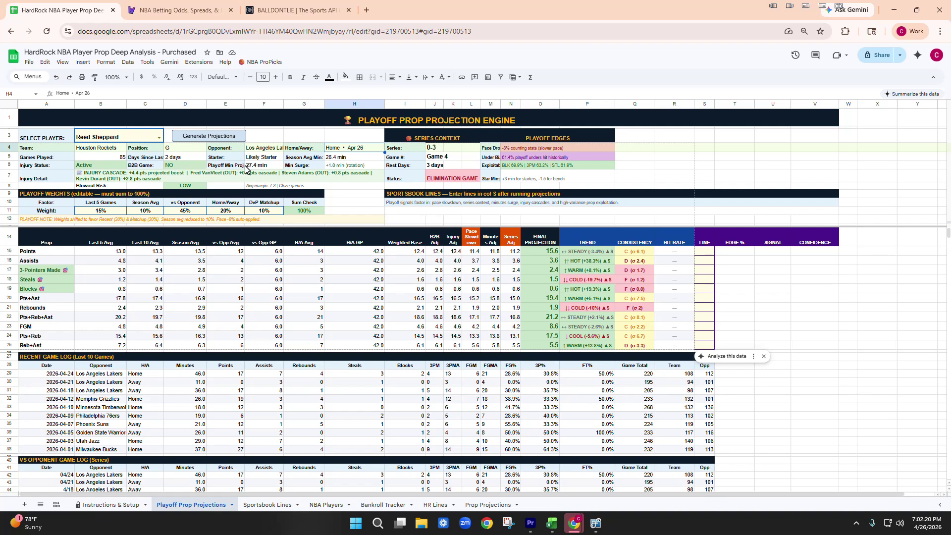
pyautogui.click(277, 167)
pyautogui.click(338, 169)
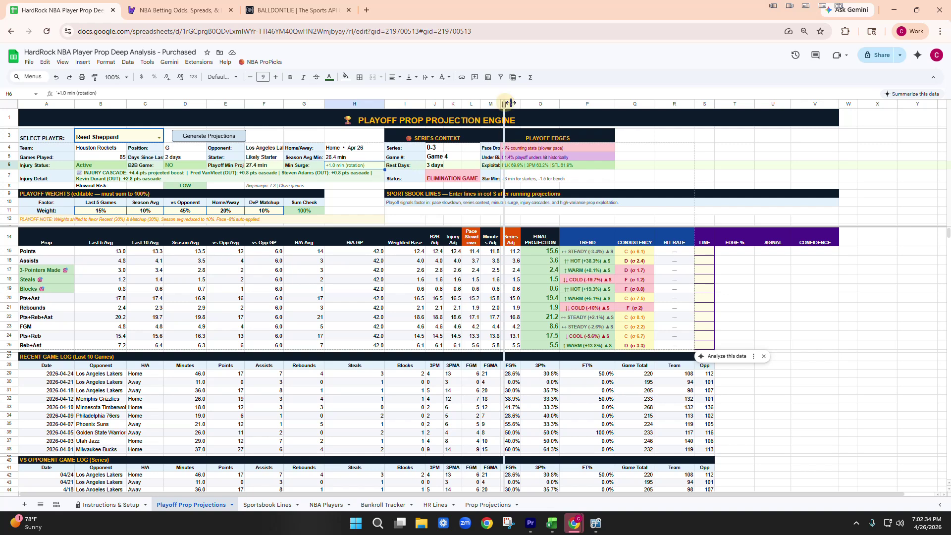
# Widen column M to show the Playoff Edges labels in full, and check the Exploitable entry
pyautogui.moveTo(501, 103); pyautogui.dragTo(521, 103)
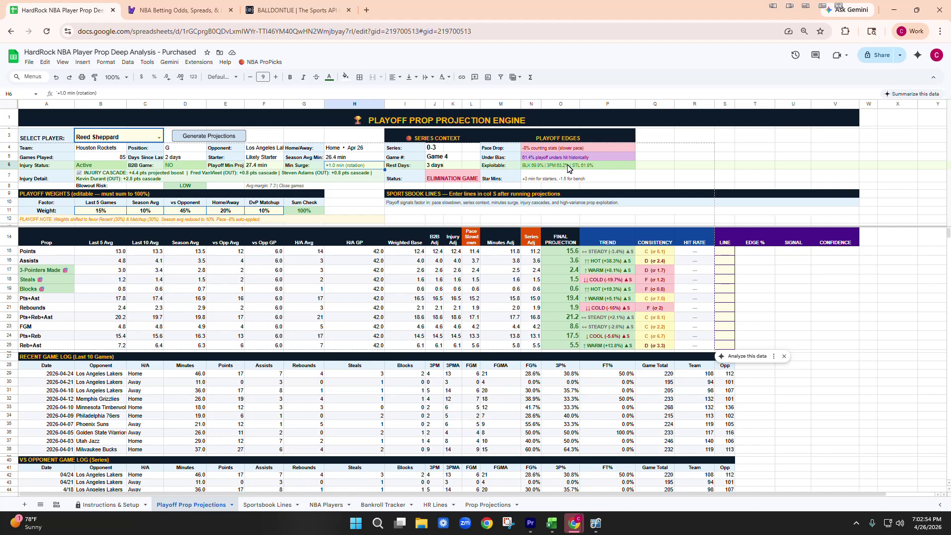
pyautogui.click(545, 167)
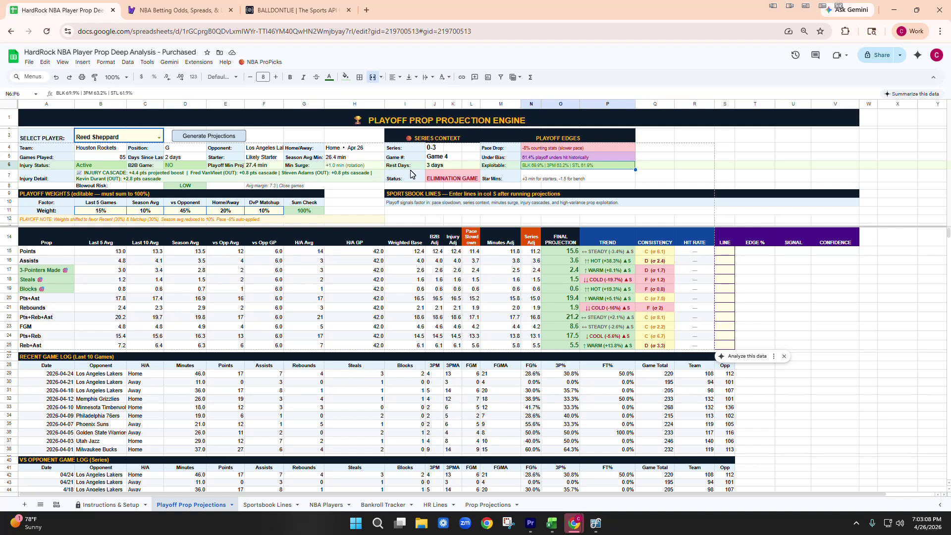
# Examine the Injury Detail cascade, the final Points projection, the series status and the Blowout Risk rating
pyautogui.click(122, 178)
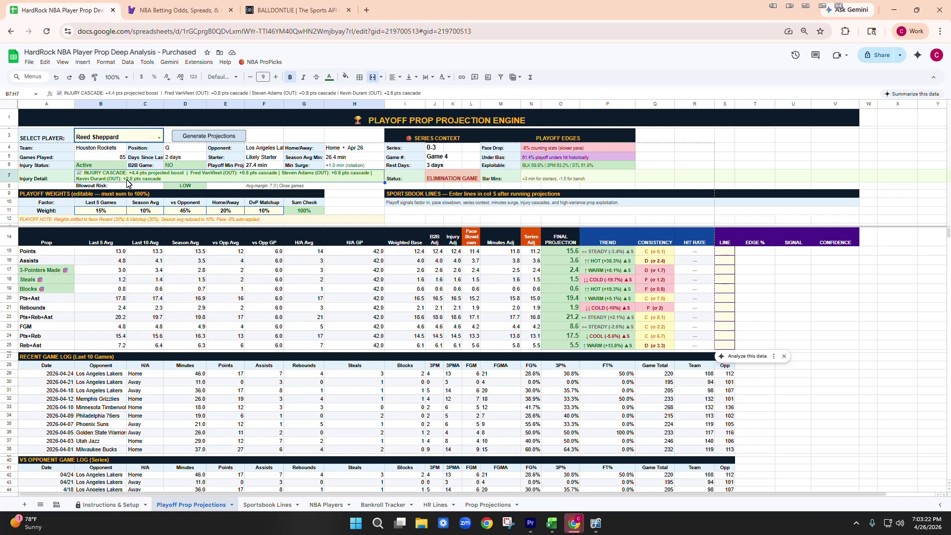
pyautogui.click(560, 252)
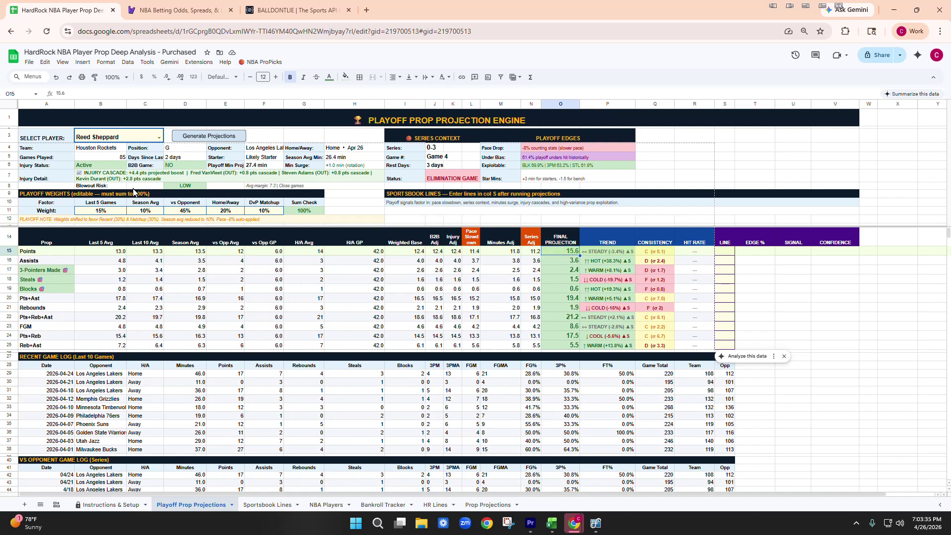
pyautogui.click(123, 187)
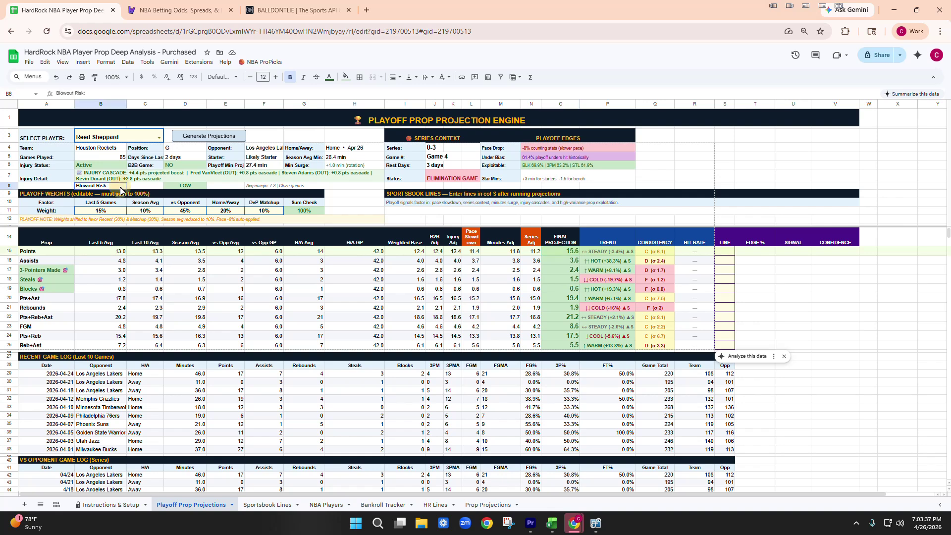
pyautogui.click(187, 186)
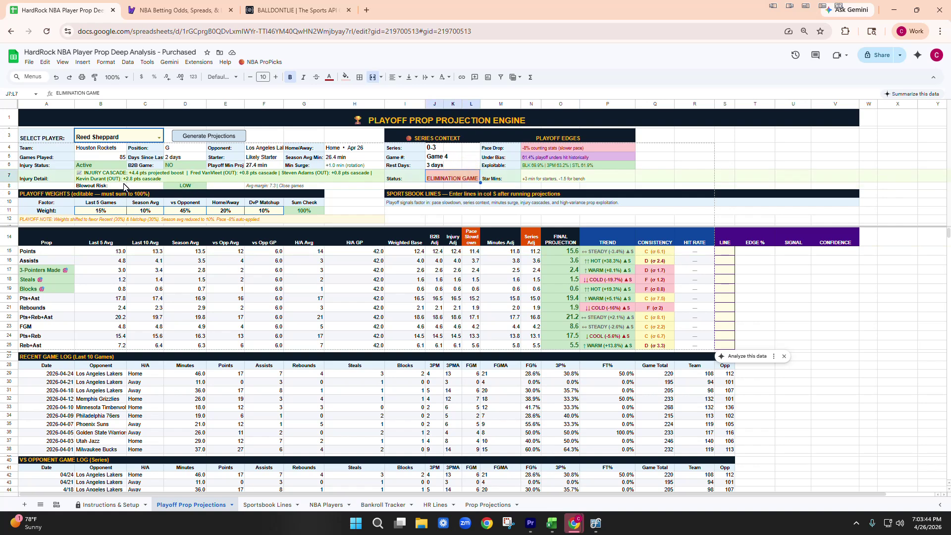
pyautogui.click(122, 183)
pyautogui.click(188, 185)
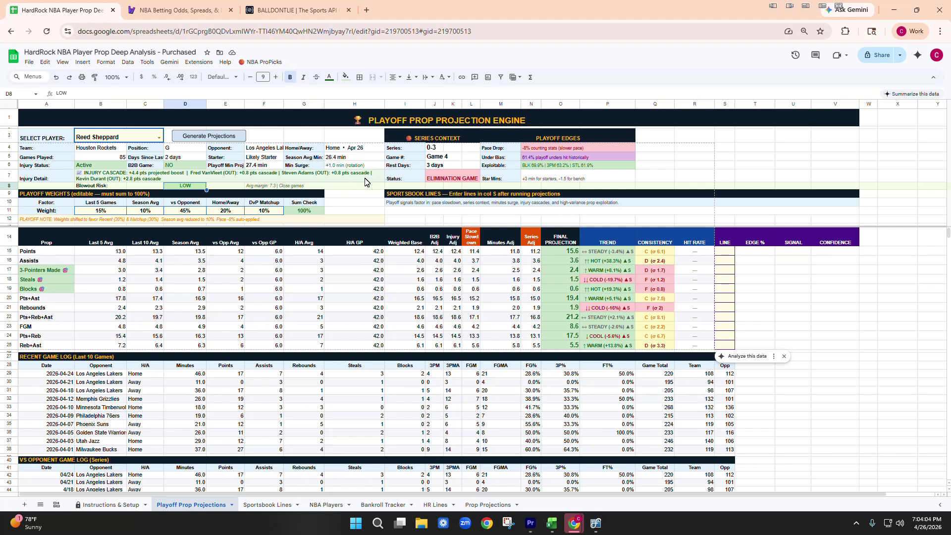
# Review the Final Projection column for all props, and open the Sportsbook Lines sheet to inspect its entry columns
pyautogui.moveTo(563, 256); pyautogui.dragTo(562, 345)
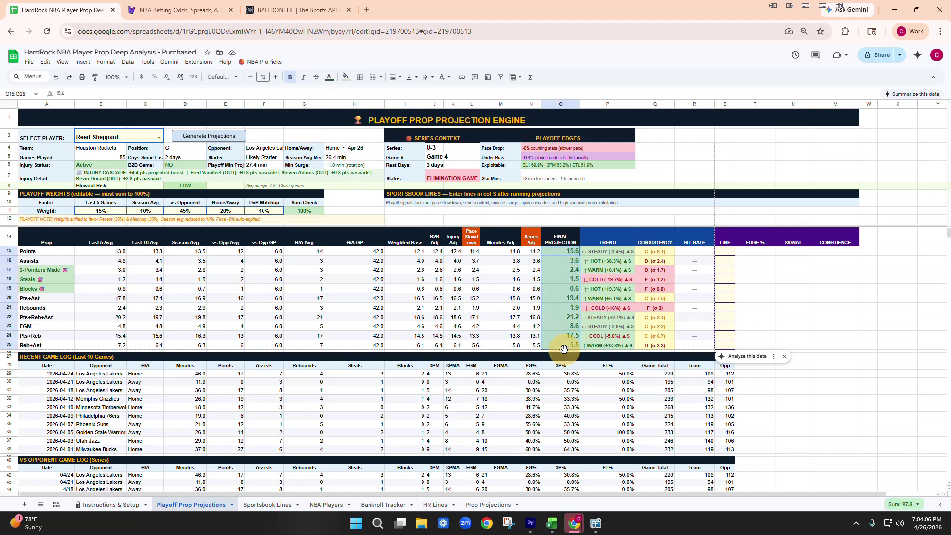
pyautogui.click(293, 508)
pyautogui.click(67, 132)
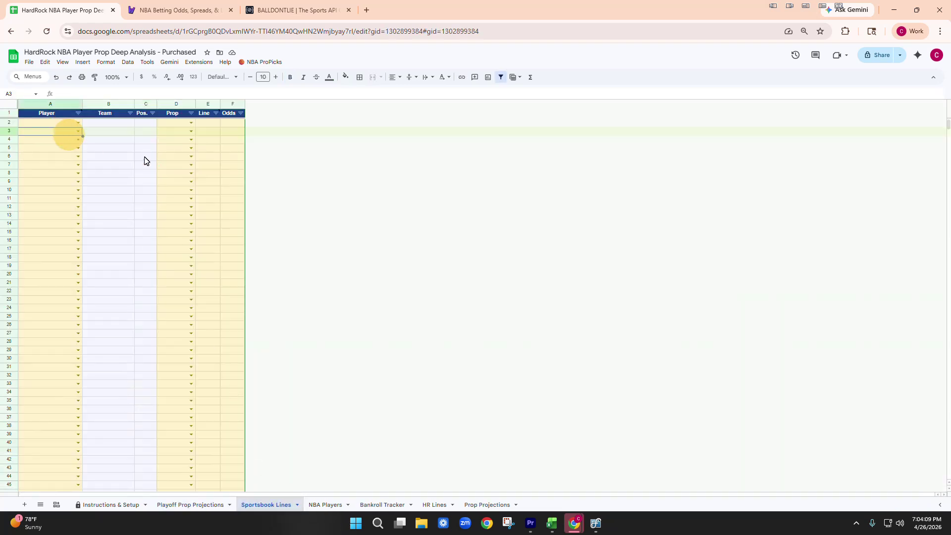
pyautogui.click(127, 257)
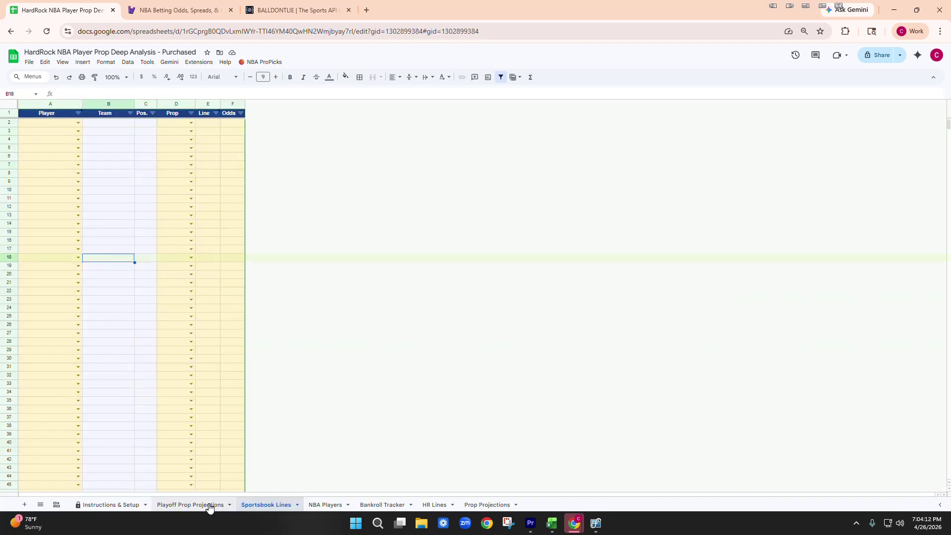
# Return to the Playoff Prop Projections sheet and check the Points row's final projection and Line entry cell
pyautogui.click(208, 505)
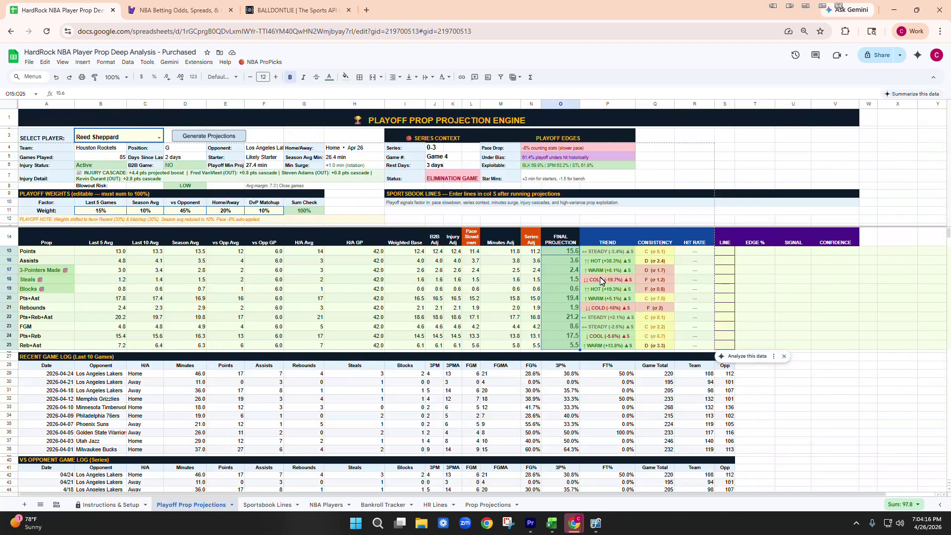
pyautogui.click(565, 250)
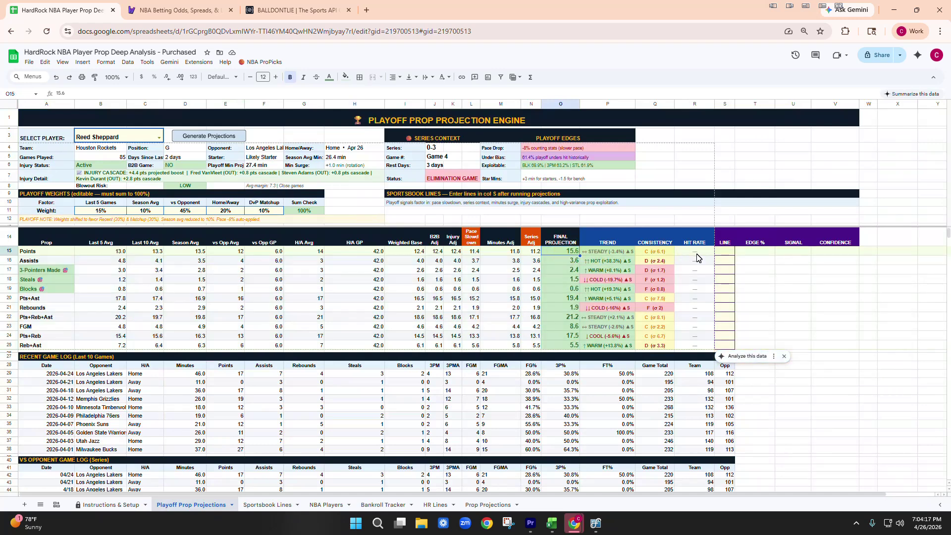
pyautogui.click(722, 254)
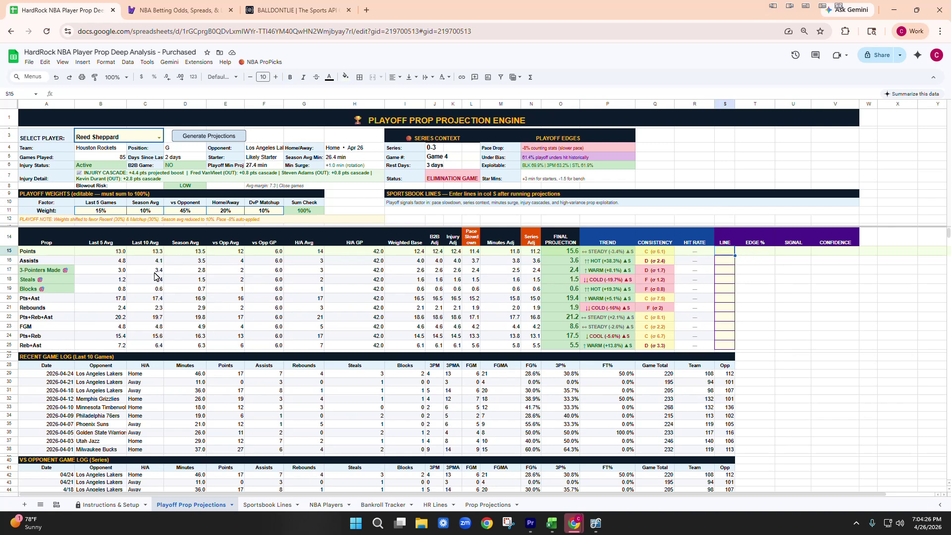
# Switch to the Hard Rock site and look up Reed Sheppard's Points line in the Lakers at Rockets player props
pyautogui.click(169, 10)
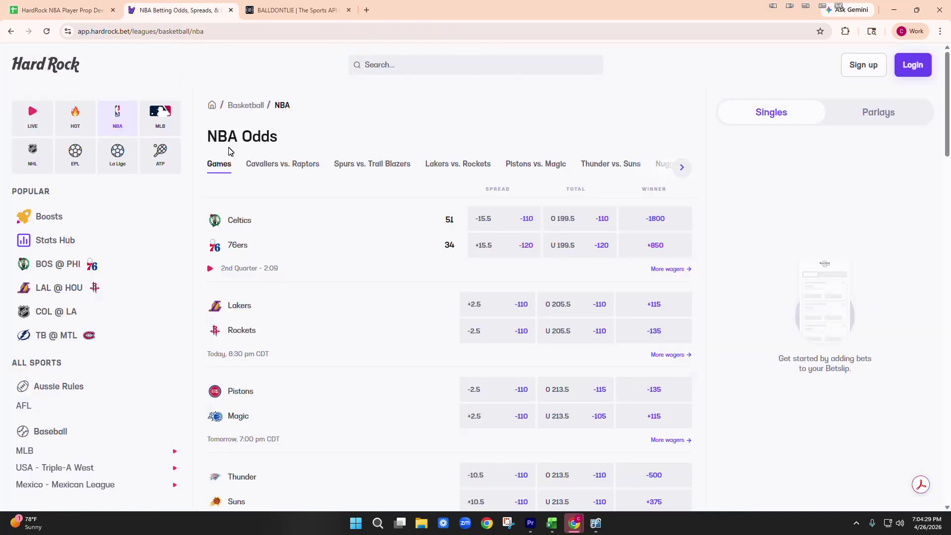
pyautogui.click(256, 312)
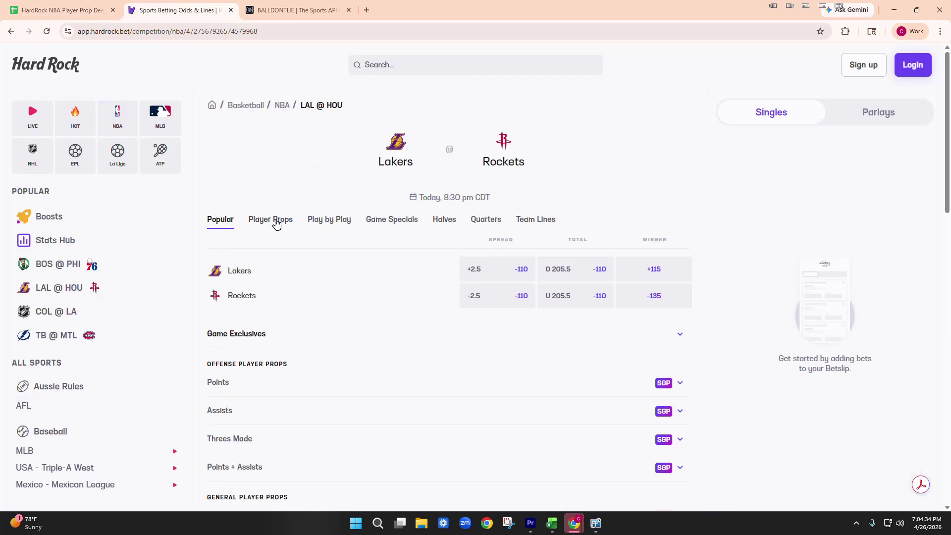
pyautogui.click(276, 220)
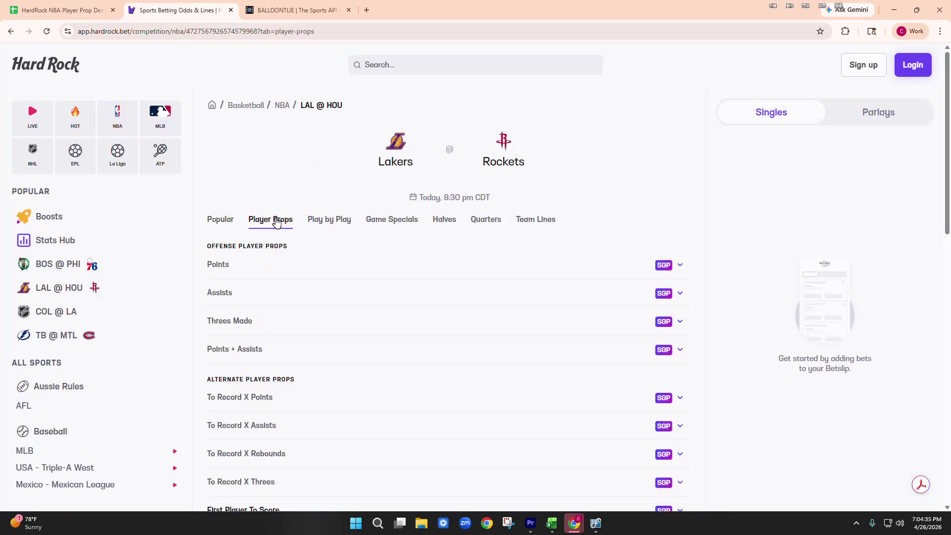
pyautogui.click(253, 268)
pyautogui.scroll(-5, 402, 267)
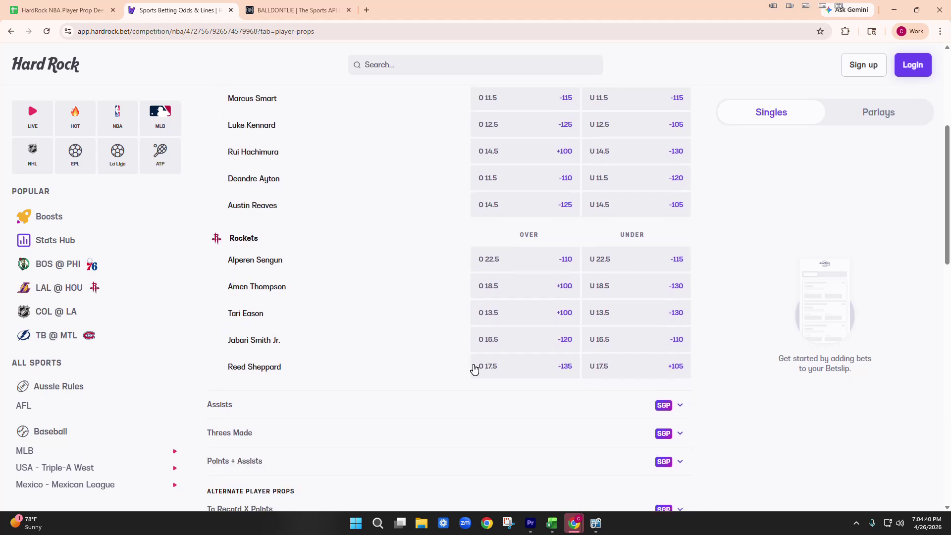
# Return to the spreadsheet and set the first Player entry on the Sportsbook Lines sheet to Reed Sheppard
pyautogui.click(51, 13)
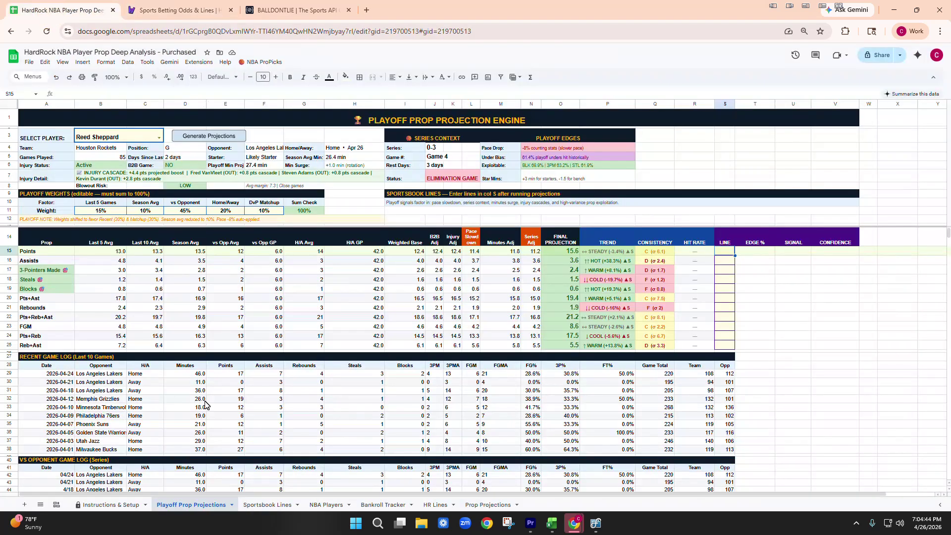
pyautogui.click(267, 504)
pyautogui.click(65, 123)
pyautogui.write('reed')
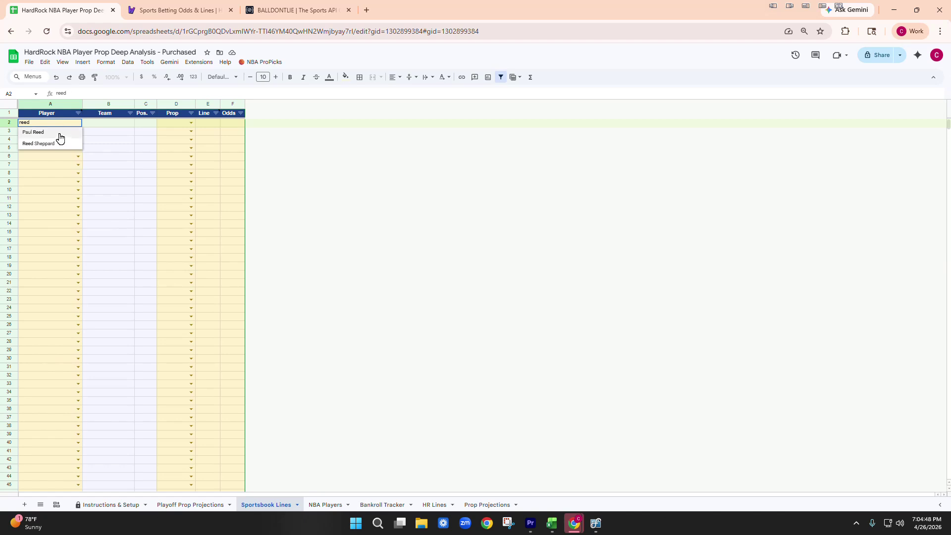
pyautogui.click(57, 143)
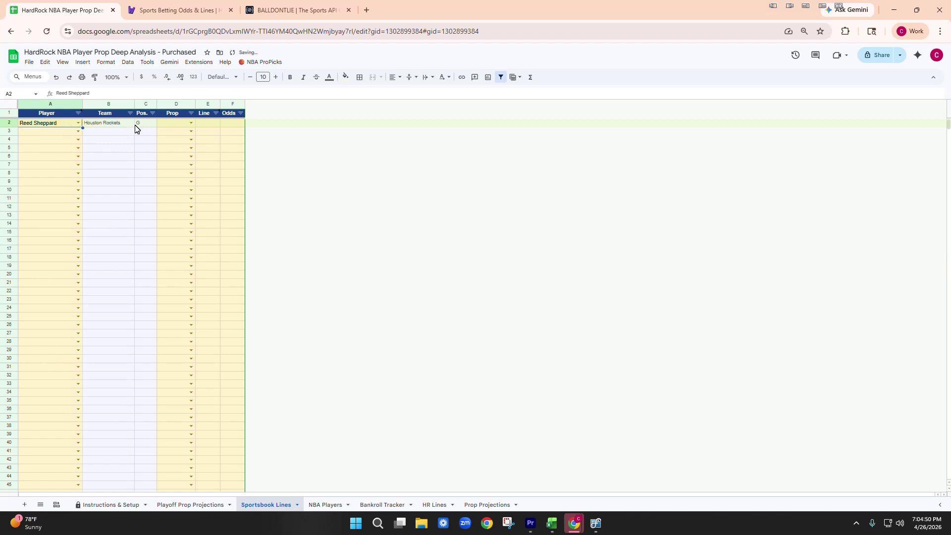
# Set the Prop for Reed Sheppard's row to Points
pyautogui.click(182, 127)
pyautogui.click(192, 122)
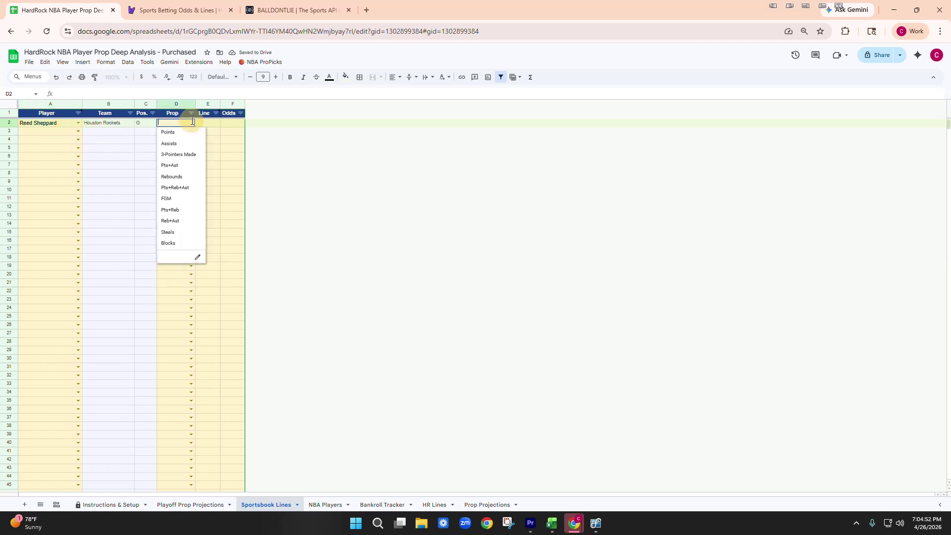
pyautogui.write('pinh')
pyautogui.press('BackSpace')
pyautogui.press('BackSpace')
pyautogui.press('BackSpace')
pyautogui.press('BackSpace')
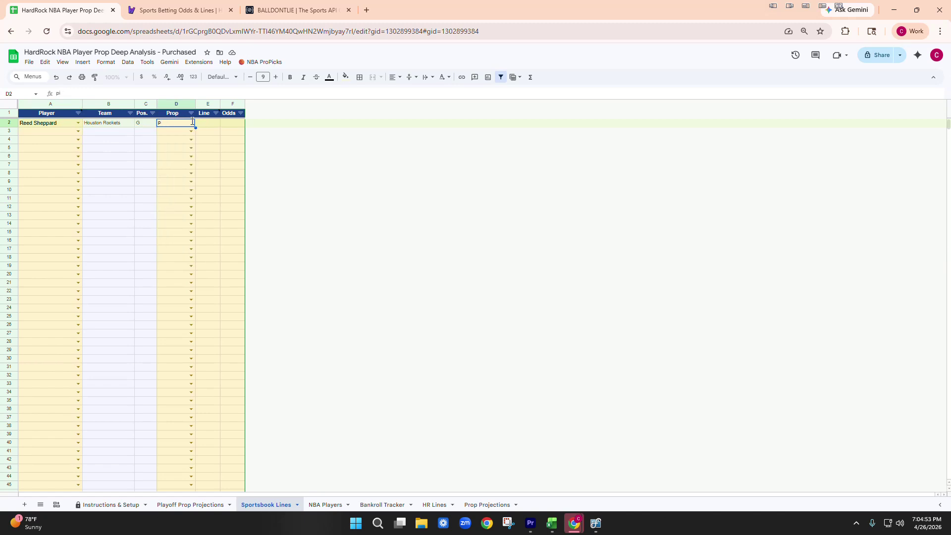
pyautogui.click(195, 133)
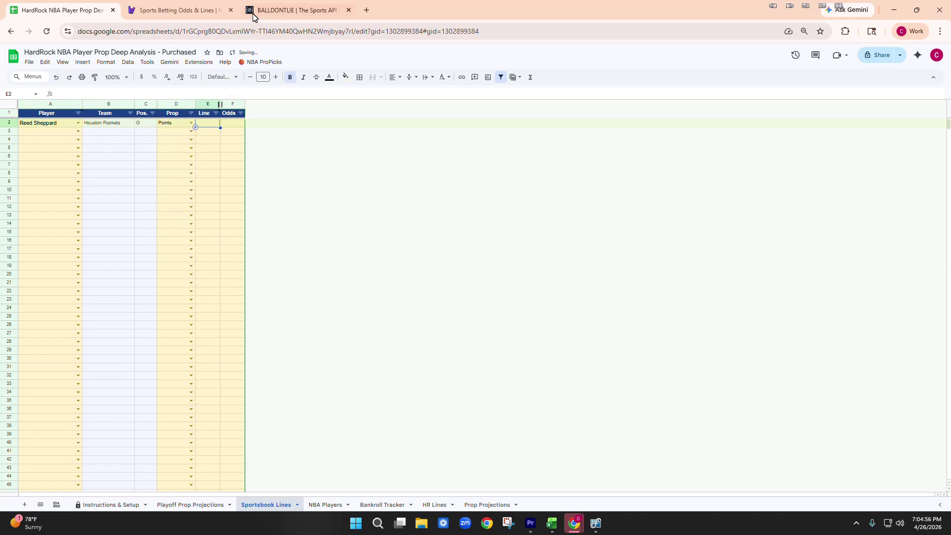
# Check Reed Sheppard's Points line on the Hard Rock site and enter 17.5 as the Line in his row
pyautogui.click(217, 10)
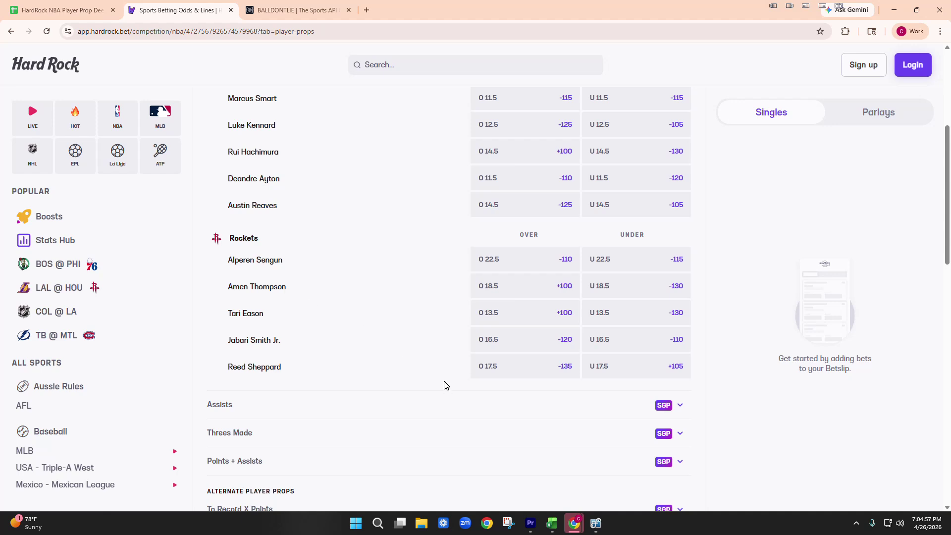
pyautogui.click(64, 10)
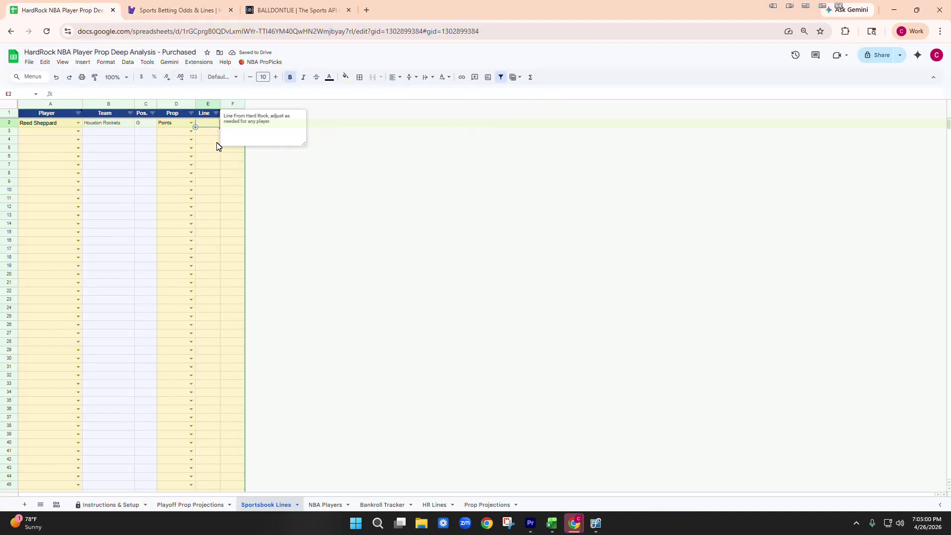
pyautogui.write('17')
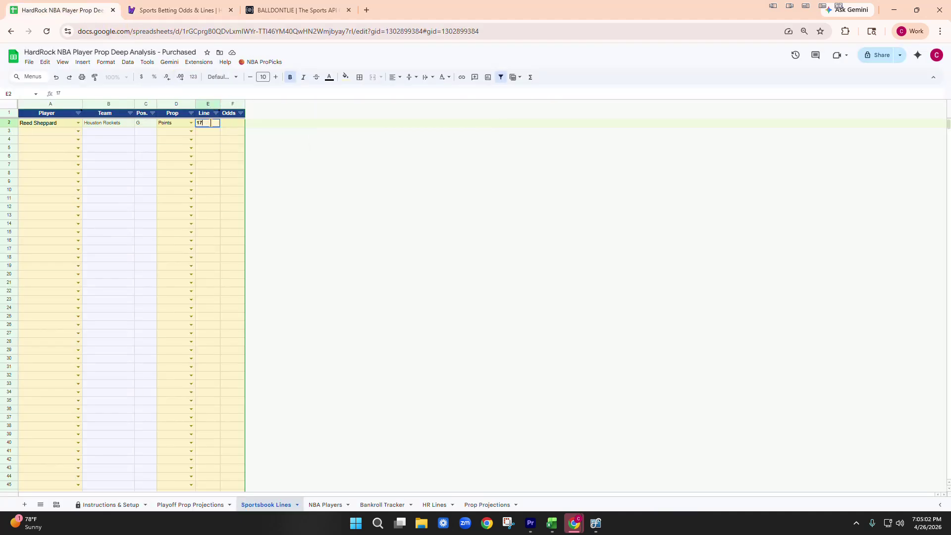
pyautogui.write('.5')
pyautogui.press('Tab')
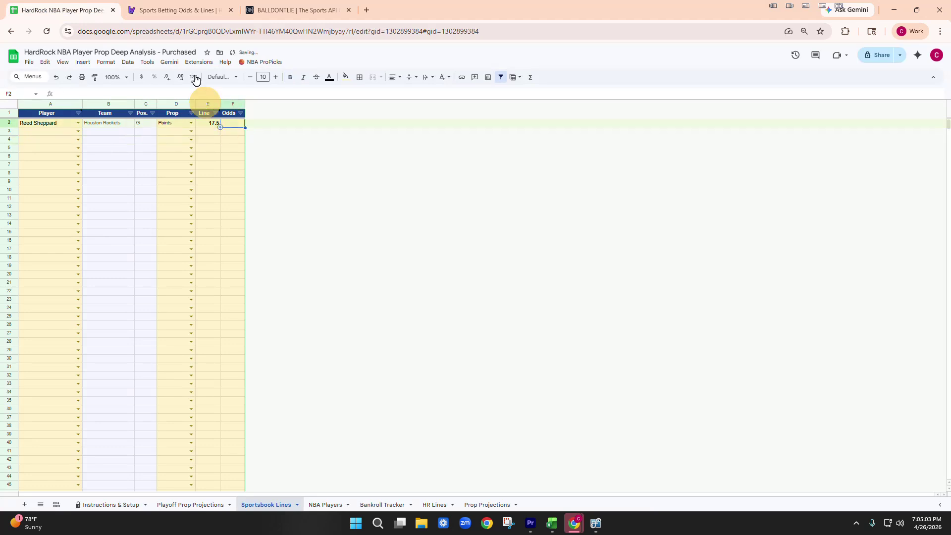
# Check the over odds for Reed Sheppard's points on the Hard Rock site and enter -135 as his Odds
pyautogui.click(227, 124)
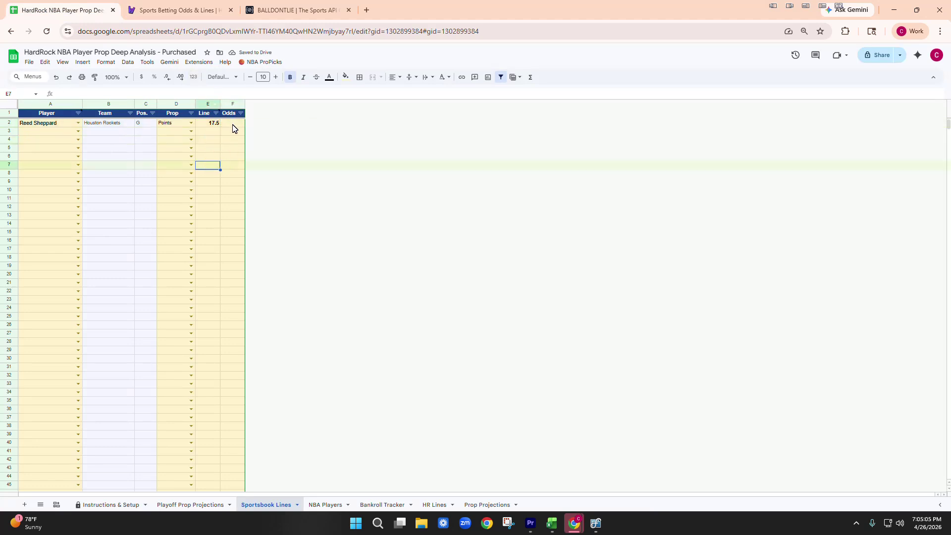
pyautogui.click(173, 10)
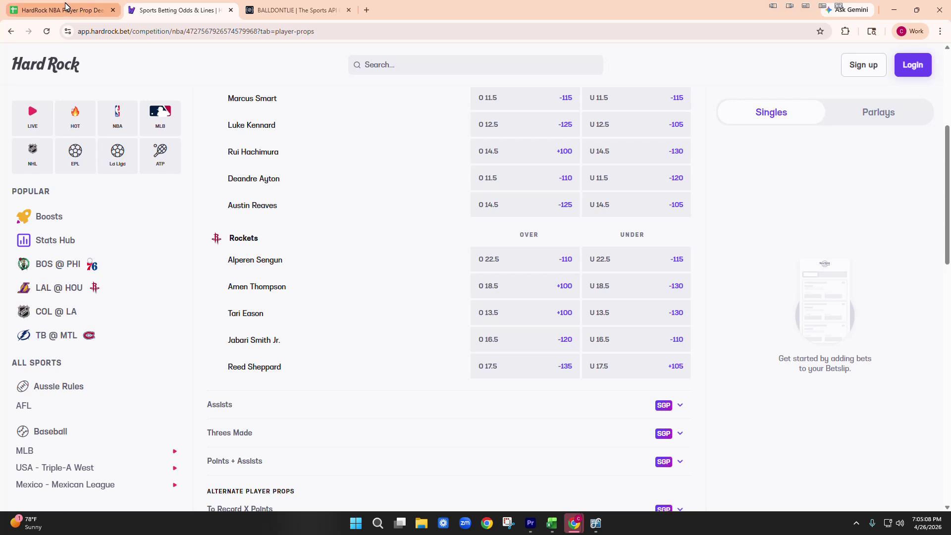
pyautogui.click(93, 11)
pyautogui.write('-1')
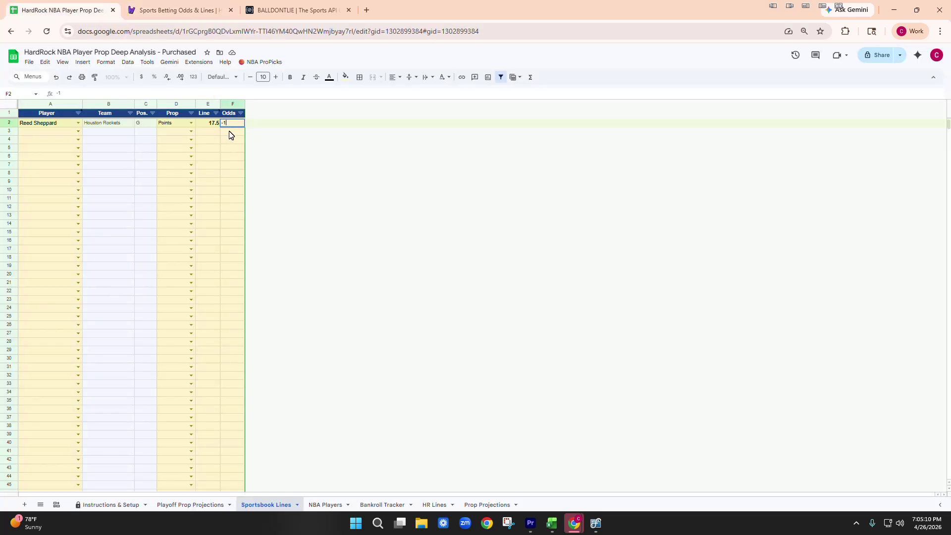
pyautogui.write('35')
pyautogui.press('Return')
pyautogui.click(238, 124)
# Regenerate Reed Sheppard's projections on the Playoff Prop Projections sheet with a Points line of 17.5
pyautogui.click(183, 505)
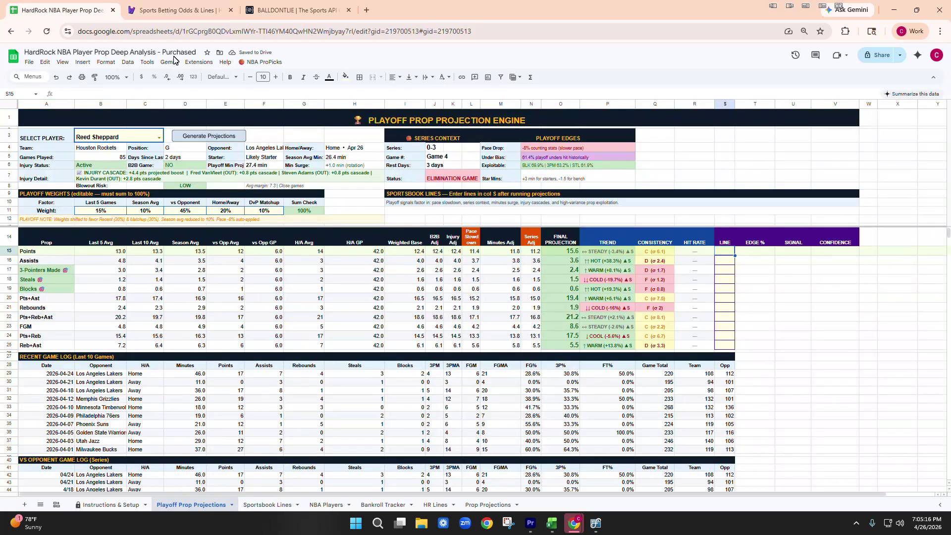
pyautogui.click(218, 138)
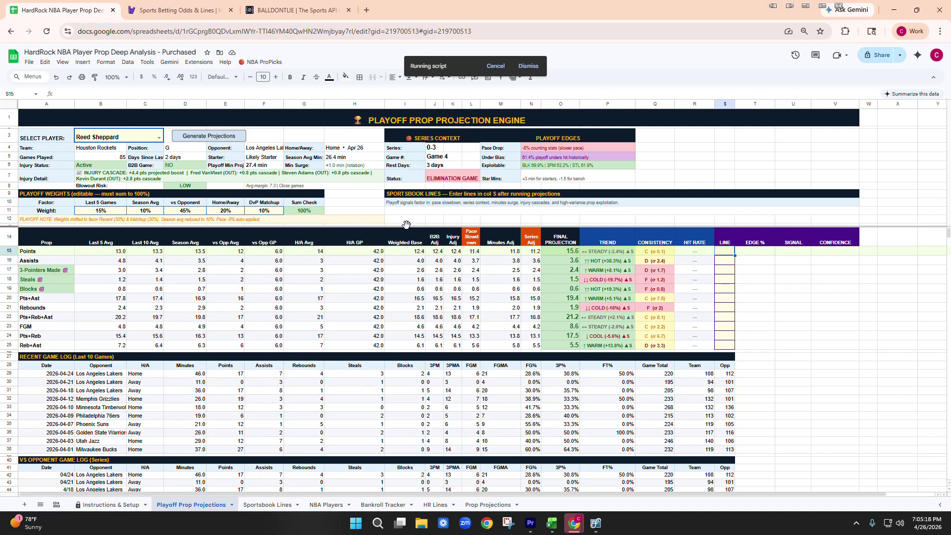
pyautogui.write('17.5')
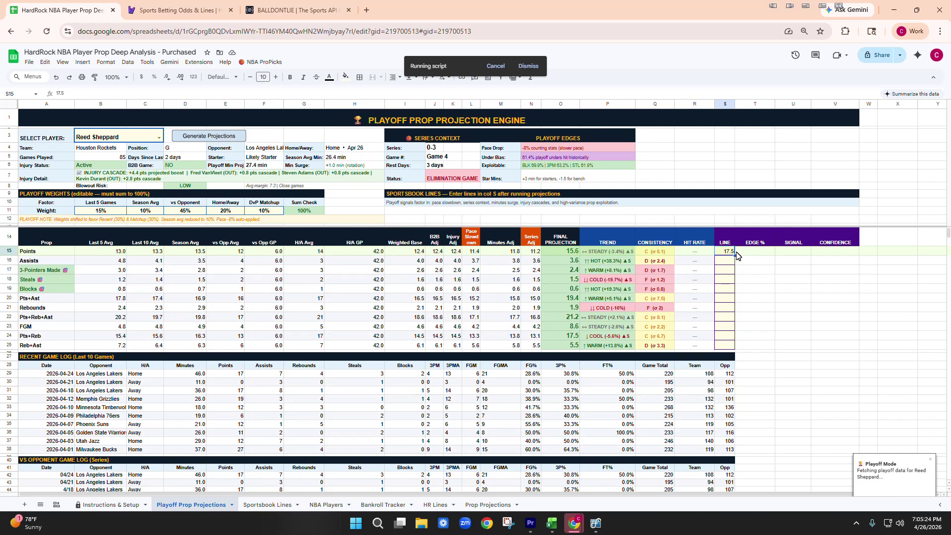
pyautogui.click(793, 254)
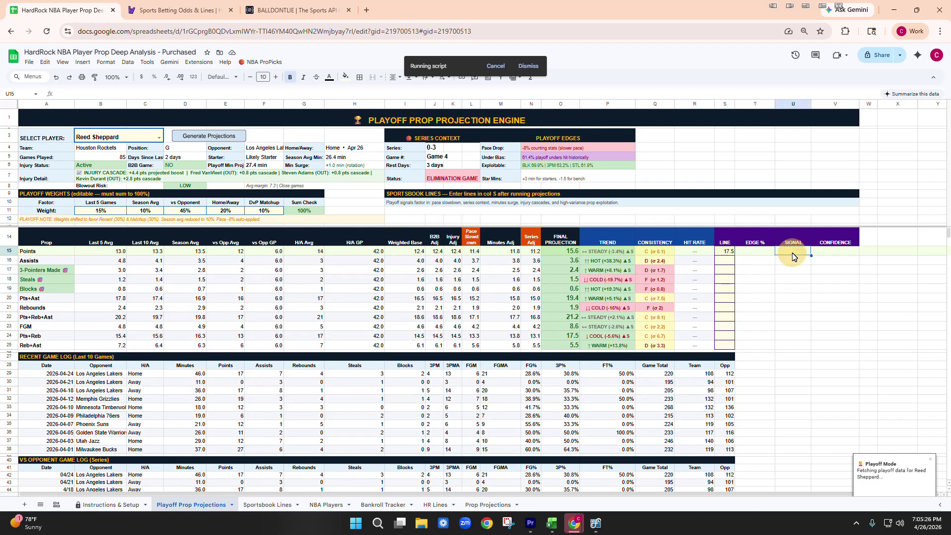
pyautogui.press('Left')
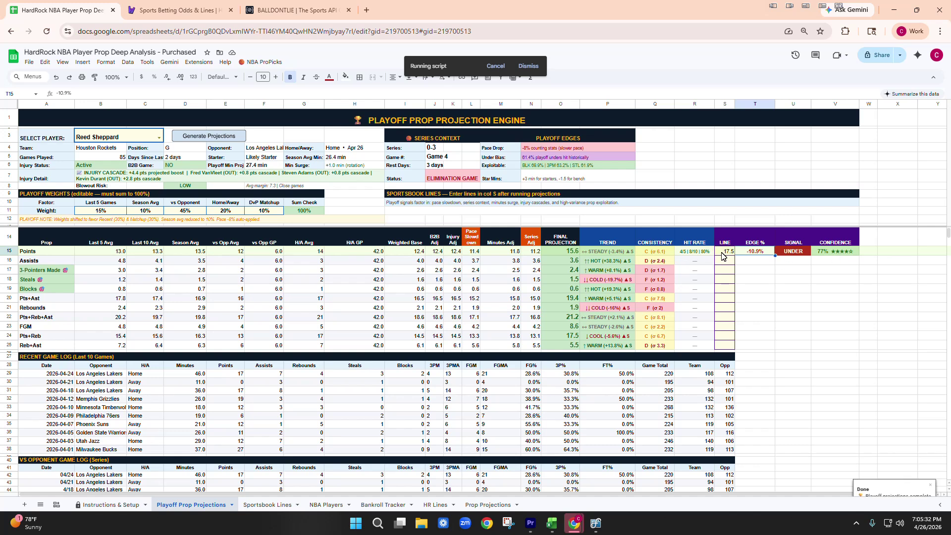
# Examine the Line, Signal, Hit Rate, Confidence and Edge % values in the Points row
pyautogui.click(732, 254)
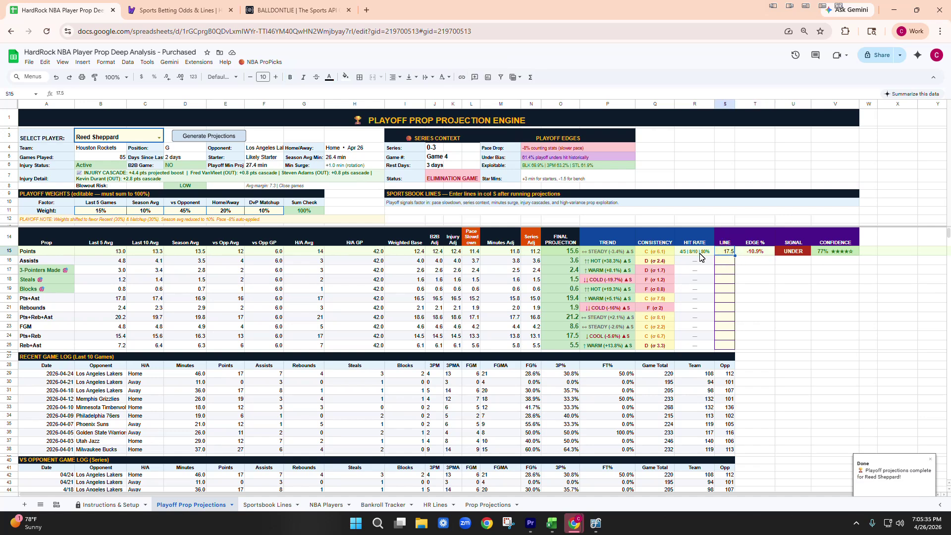
pyautogui.click(791, 249)
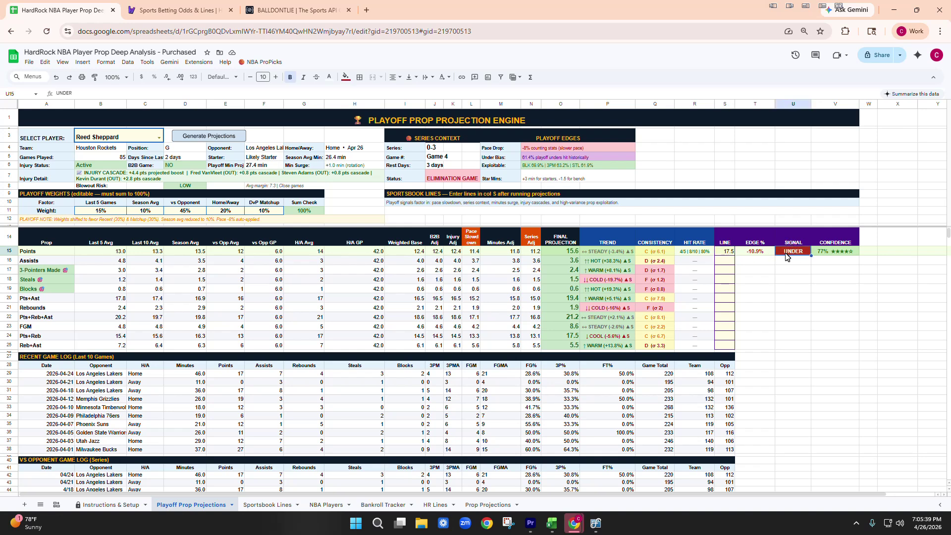
pyautogui.click(695, 251)
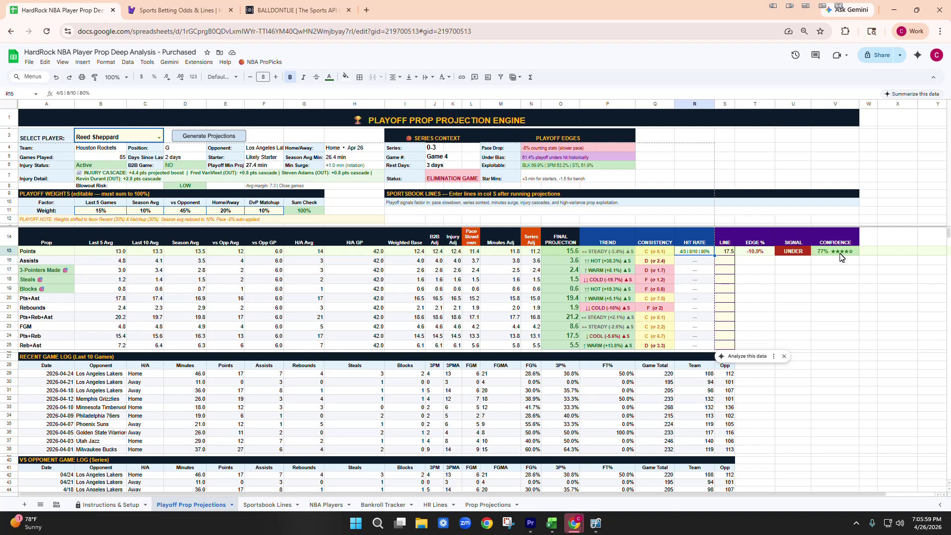
pyautogui.click(840, 252)
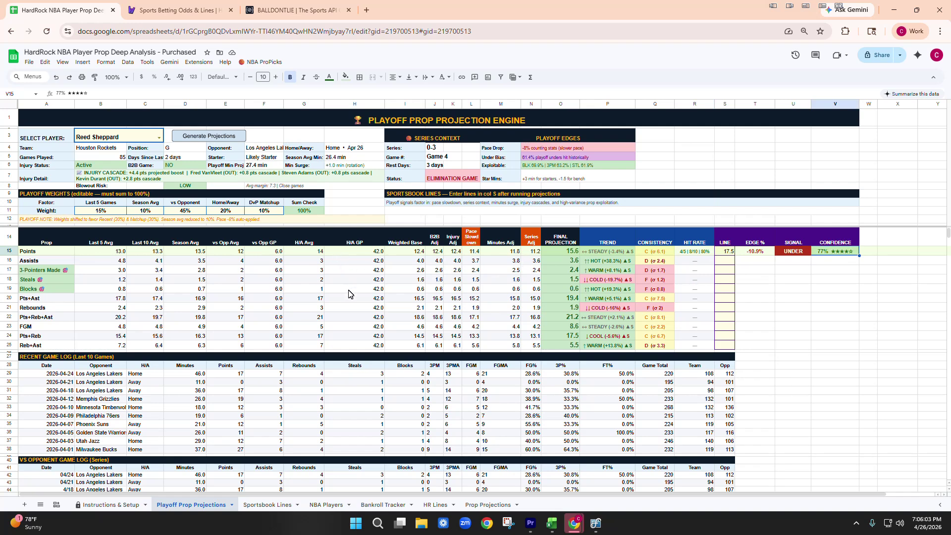
pyautogui.moveTo(744, 252); pyautogui.dragTo(793, 256)
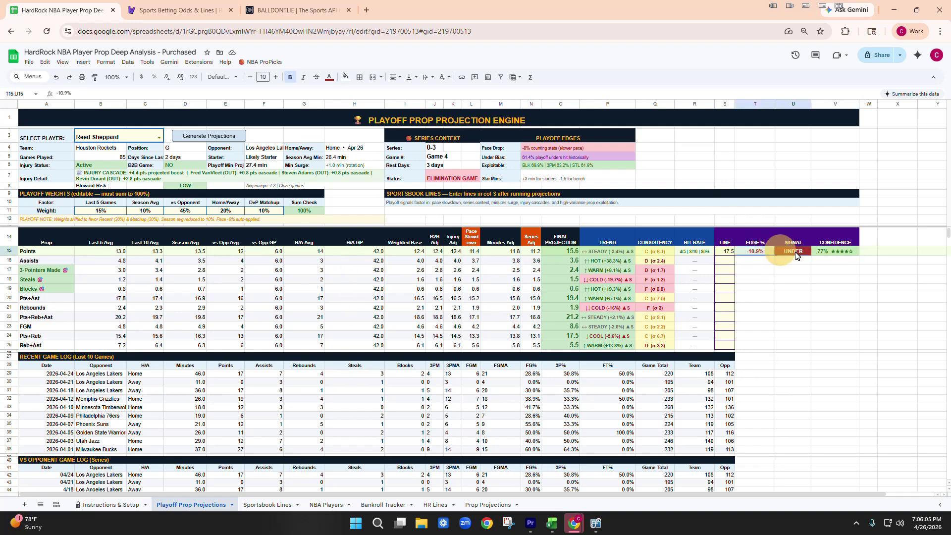
# Compare Reed Sheppard's points in the three latest Lakers games of the Recent Game Log with the Points projection
pyautogui.scroll(-2, 713, 253)
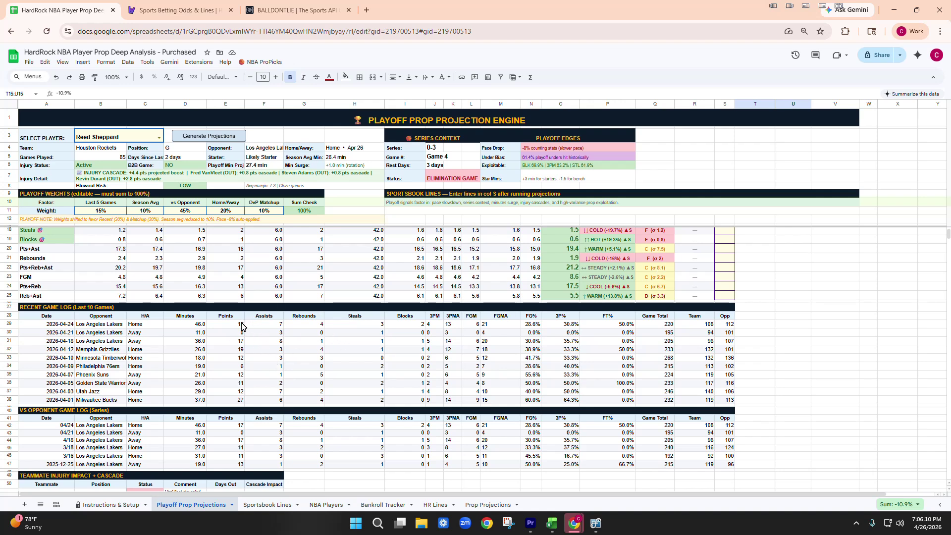
pyautogui.moveTo(237, 325); pyautogui.dragTo(238, 342)
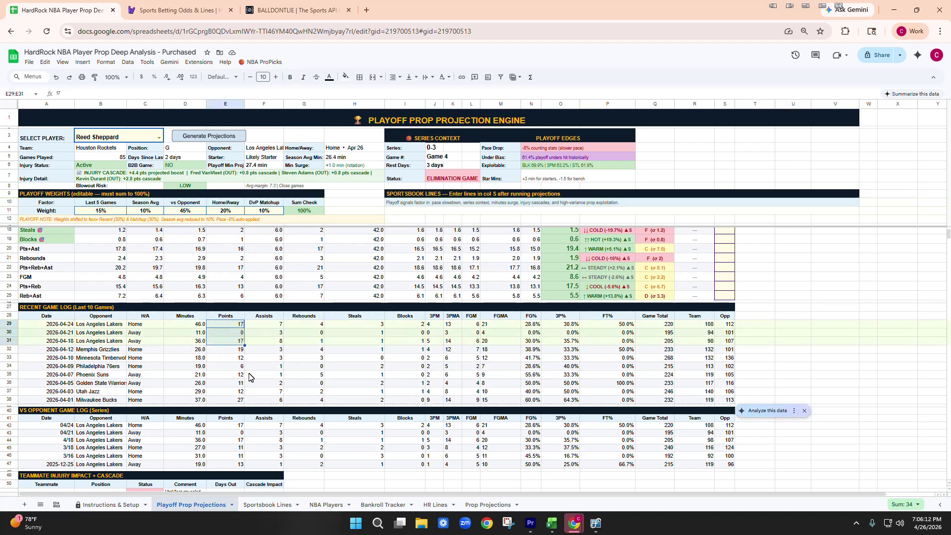
pyautogui.scroll(2, 242, 398)
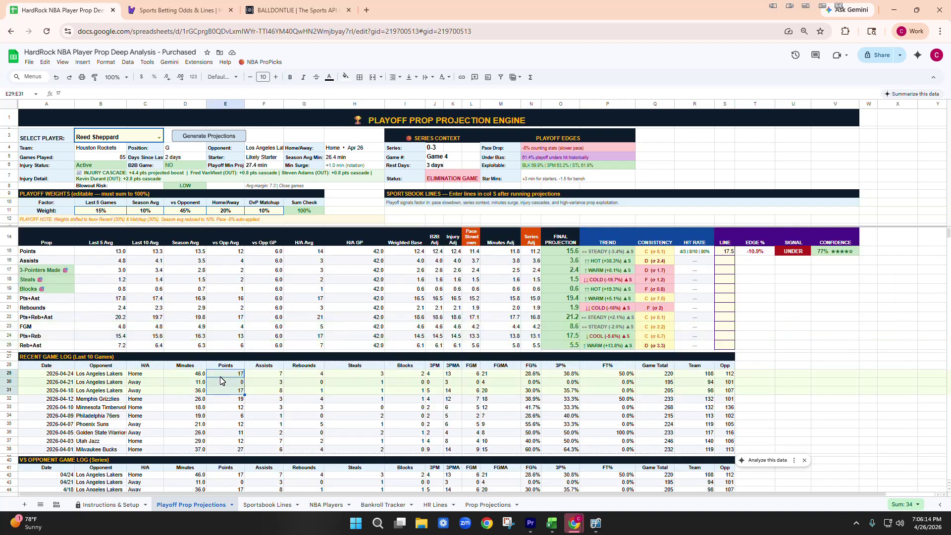
pyautogui.click(223, 390)
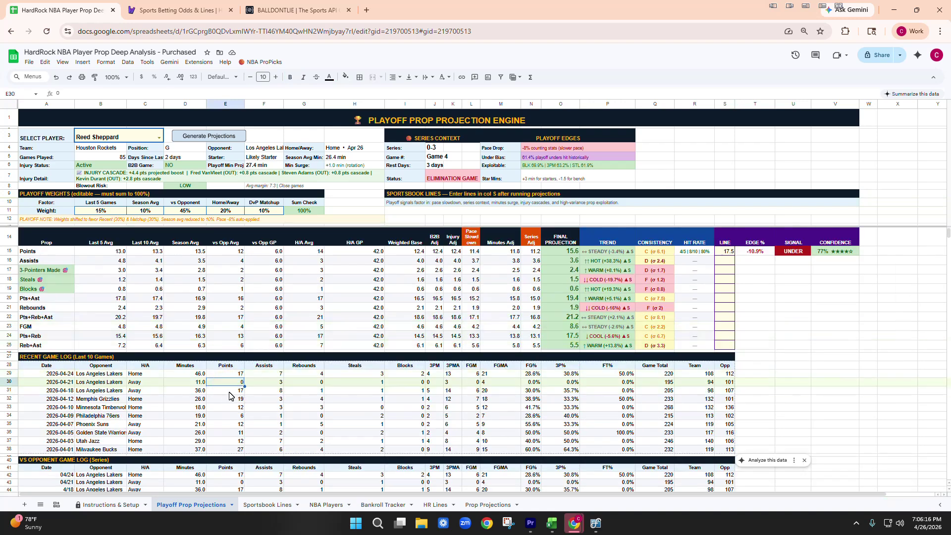
pyautogui.click(233, 374)
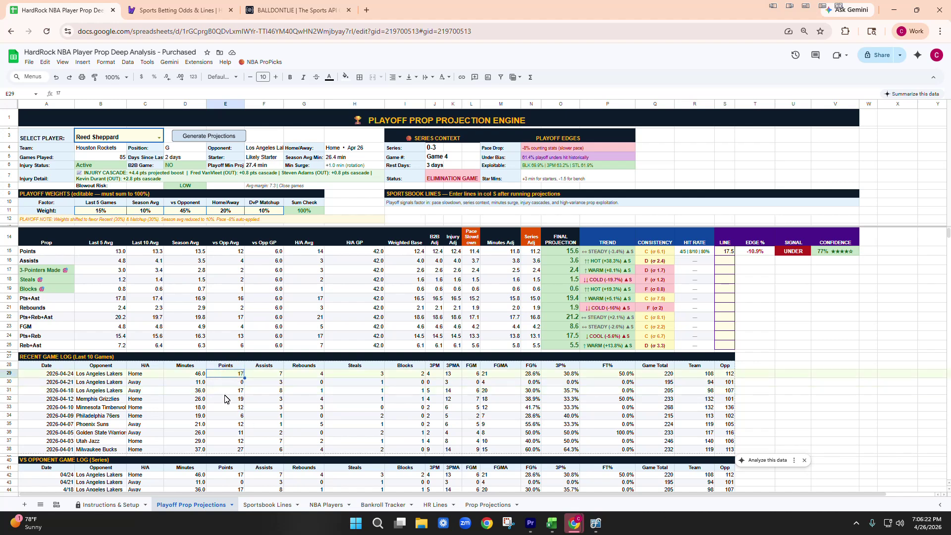
# Examine Reed Sheppard's Points values game by game across the Recent Game Log
pyautogui.click(227, 401)
pyautogui.click(228, 407)
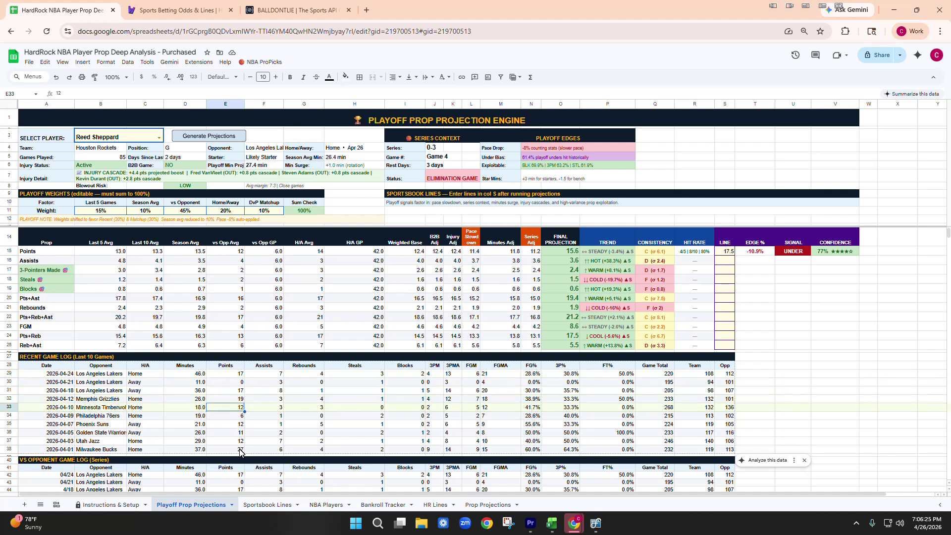
pyautogui.click(242, 424)
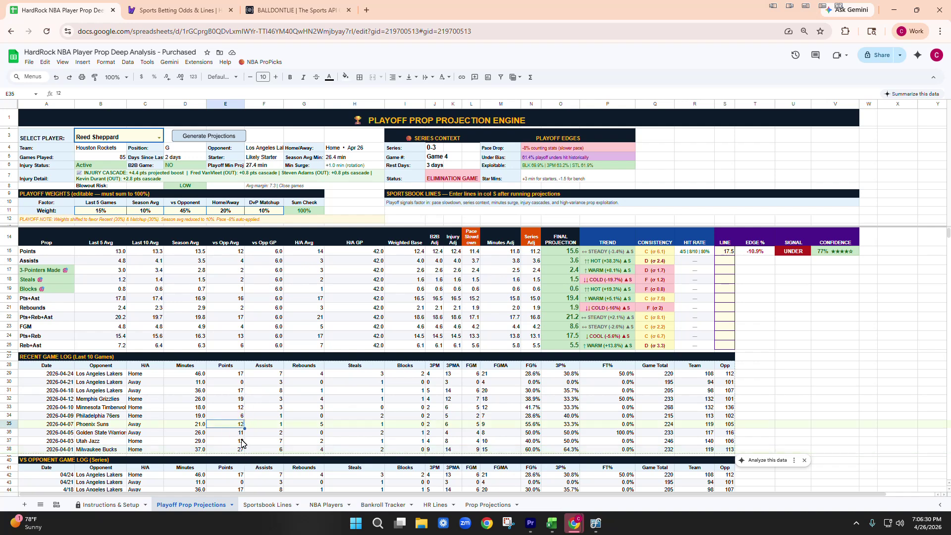
pyautogui.moveTo(236, 377); pyautogui.dragTo(245, 447)
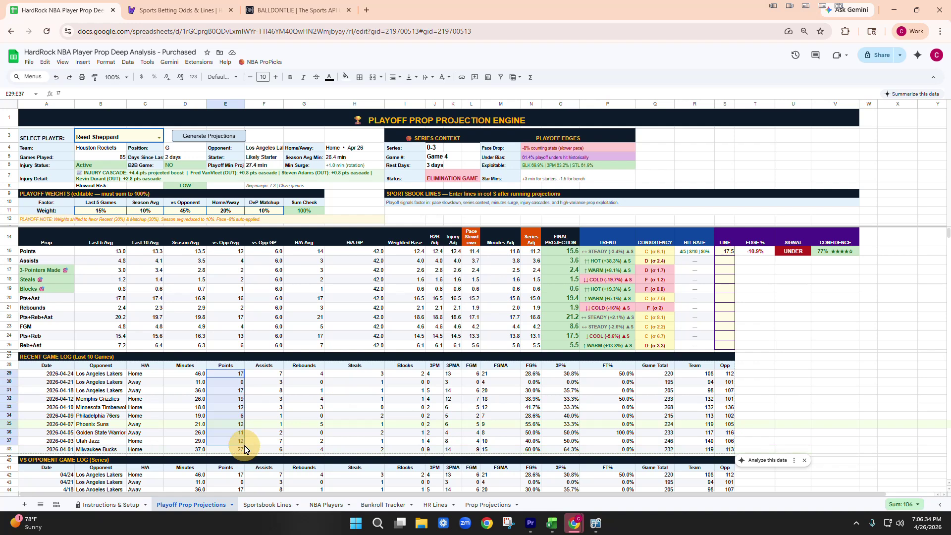
pyautogui.moveTo(237, 375); pyautogui.dragTo(239, 399)
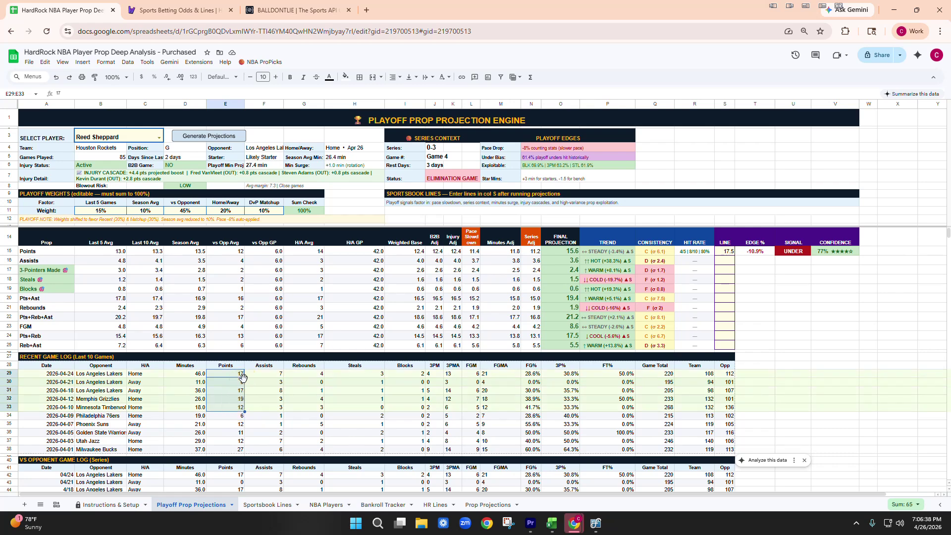
pyautogui.click(240, 383)
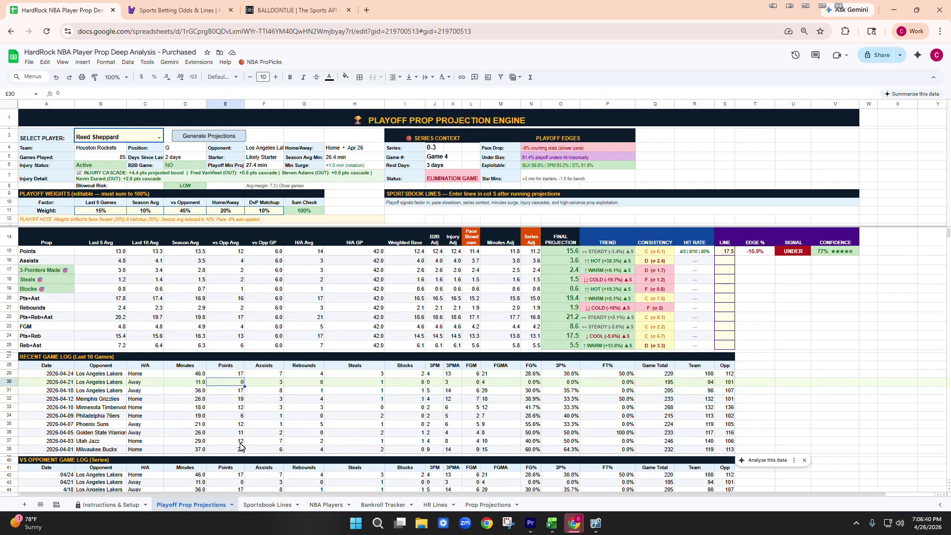
# Examine Reed Sheppard's Points in all Los Angeles Lakers games of the VS Opponent Game Log
pyautogui.scroll(-2, 240, 448)
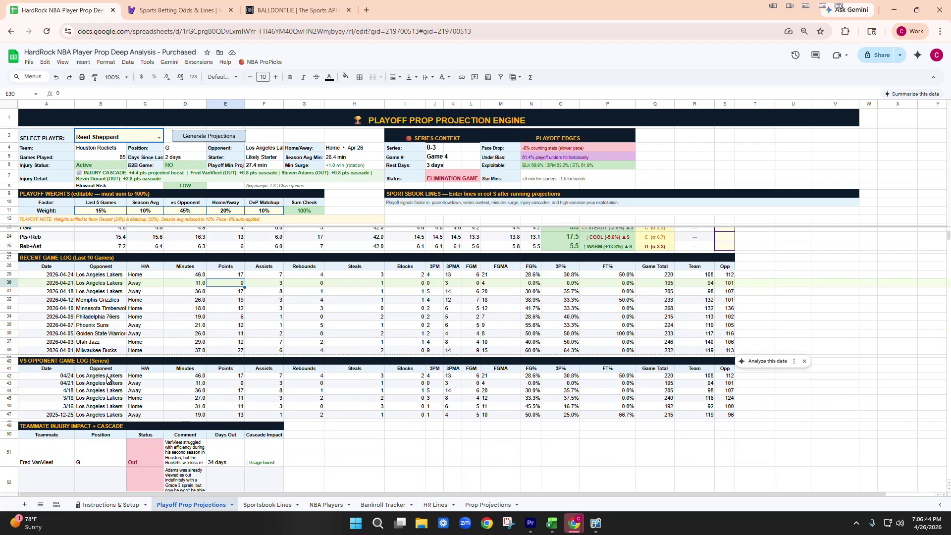
pyautogui.moveTo(108, 379); pyautogui.dragTo(101, 415)
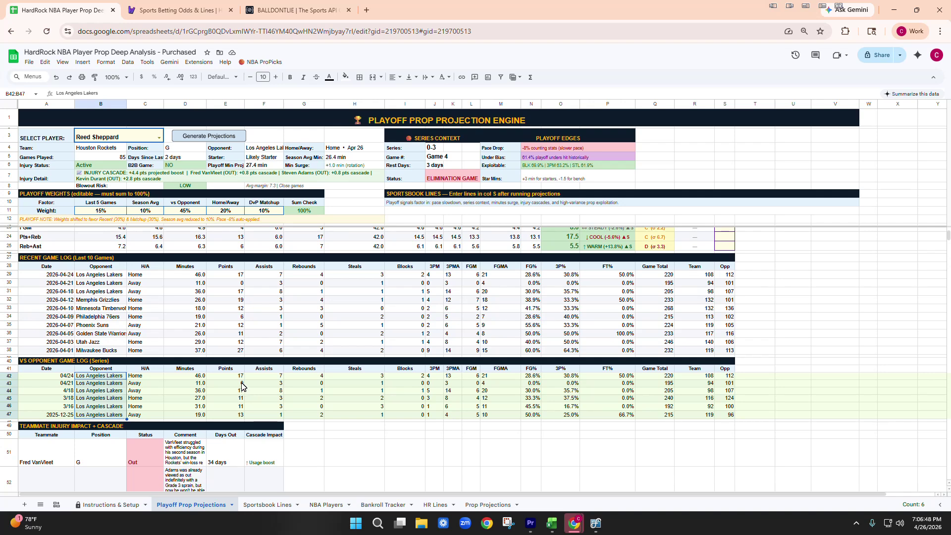
pyautogui.moveTo(242, 379); pyautogui.dragTo(241, 413)
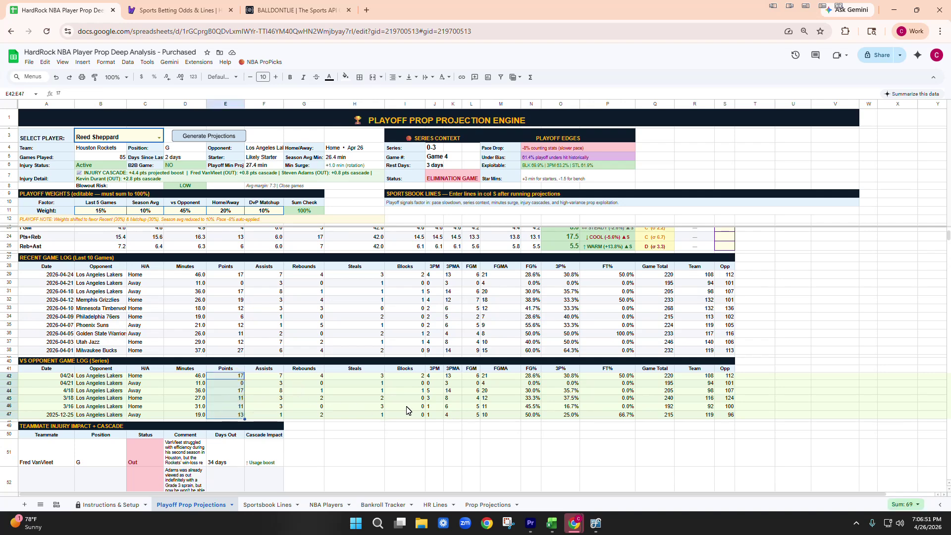
# Review the Line, Edge % and Confidence values in the Points row of the projections again
pyautogui.scroll(3, 448, 410)
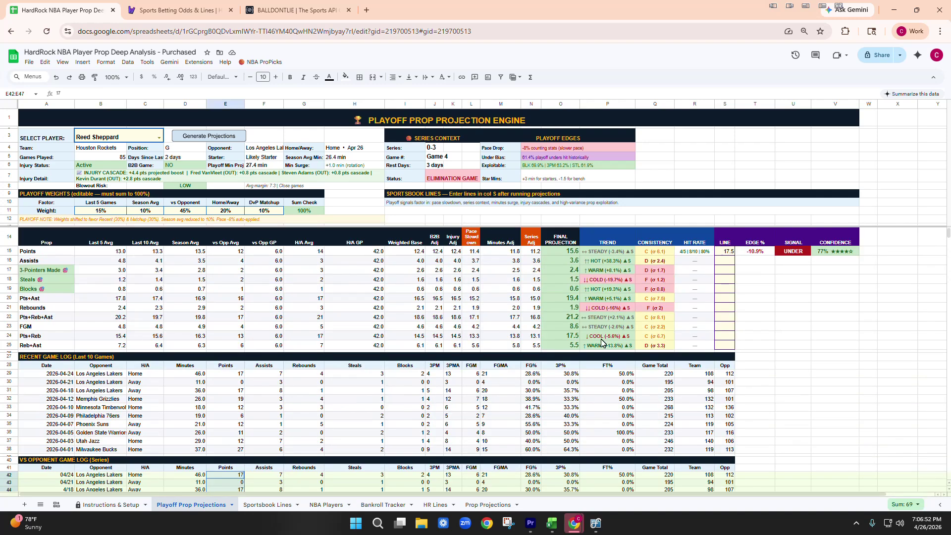
pyautogui.click(725, 253)
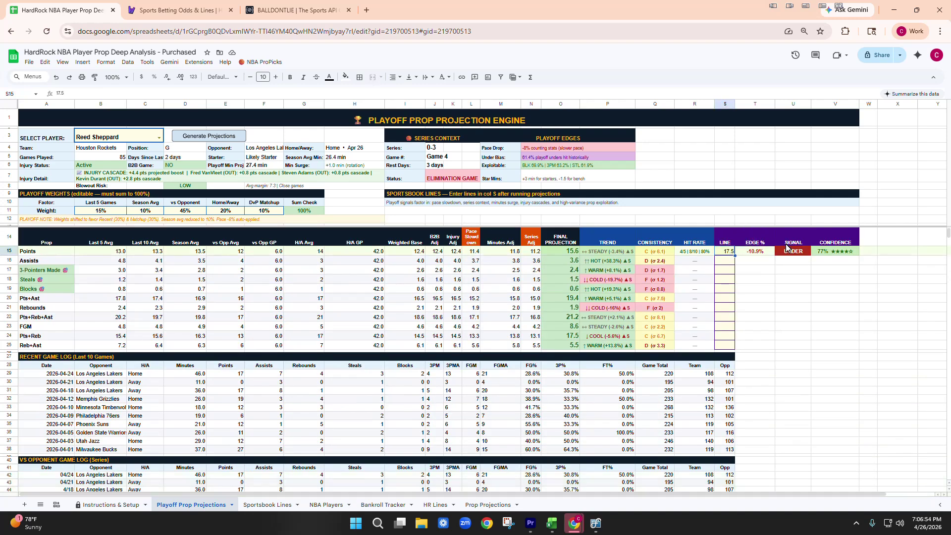
pyautogui.click(758, 255)
pyautogui.click(829, 256)
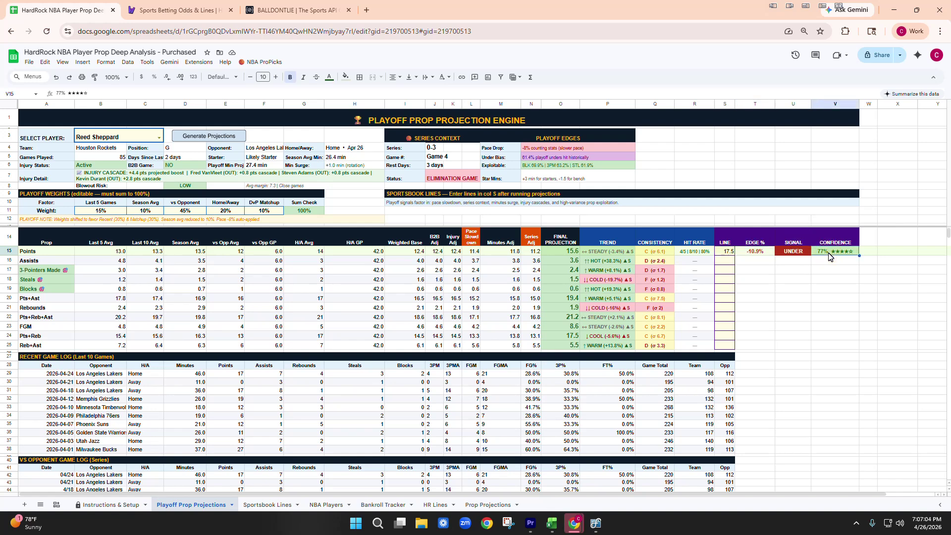
# Look up Reed Sheppard's Threes Made line on the Hard Rock site
pyautogui.click(162, 17)
pyautogui.scroll(-6, 284, 343)
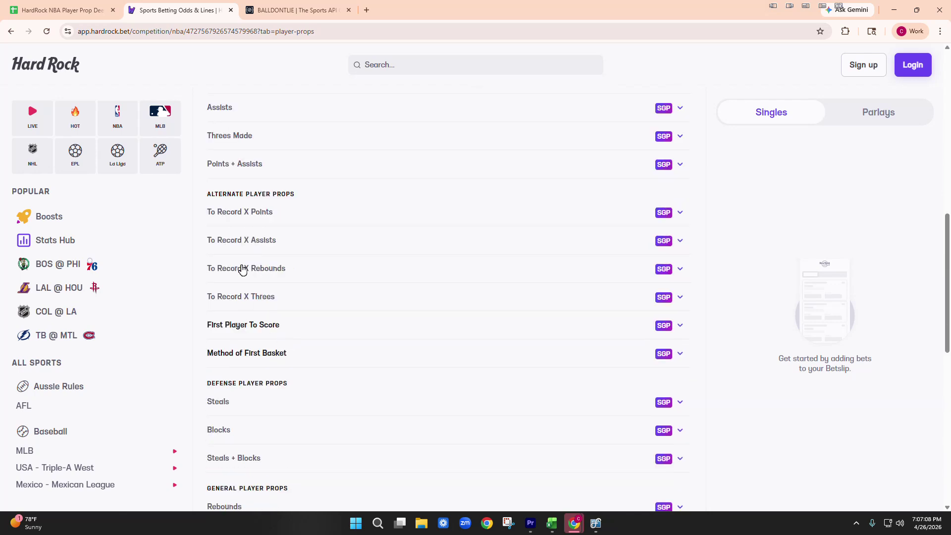
pyautogui.click(243, 135)
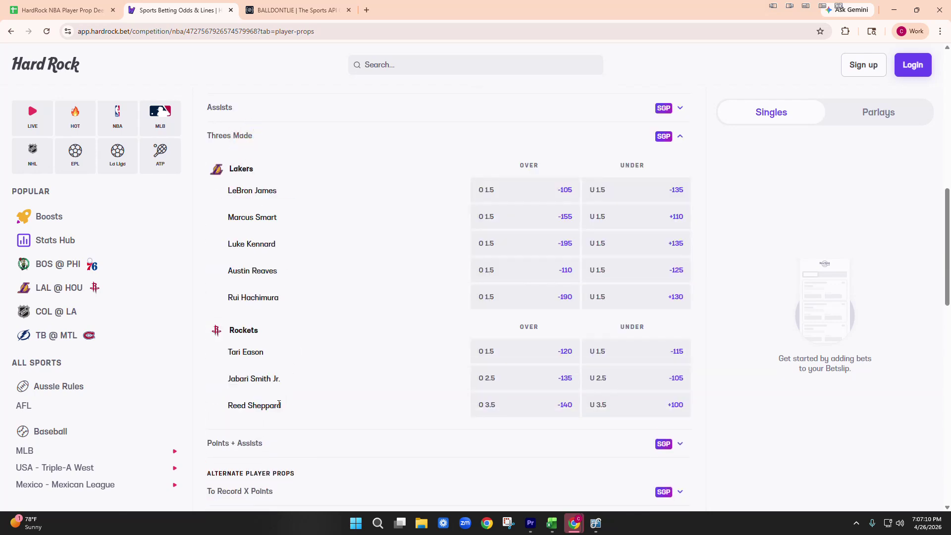
# Return to the spreadsheet and add Reed Sheppard as the player in row 3 of the Sportsbook Lines sheet
pyautogui.click(53, 15)
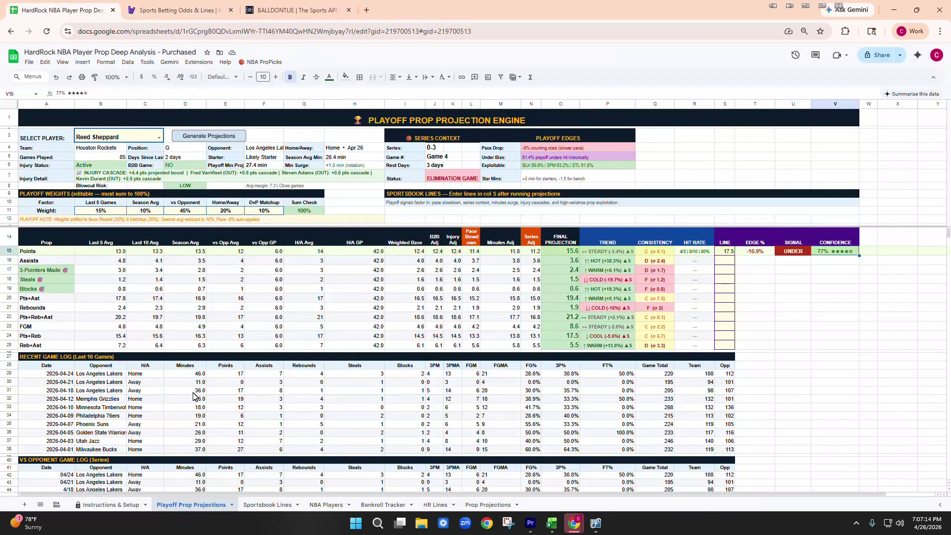
pyautogui.click(270, 505)
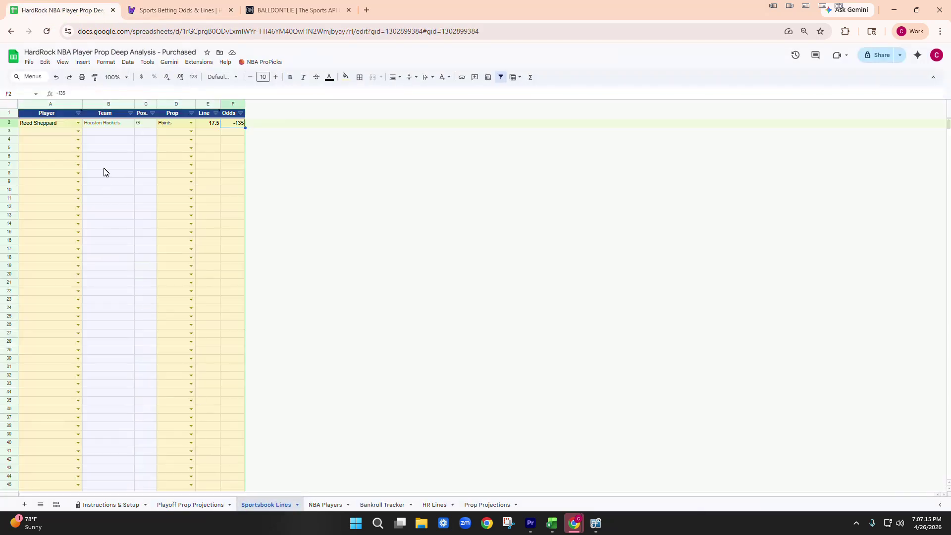
pyautogui.click(78, 132)
pyautogui.click(129, 142)
pyautogui.click(45, 131)
pyautogui.write('reed')
pyautogui.click(51, 152)
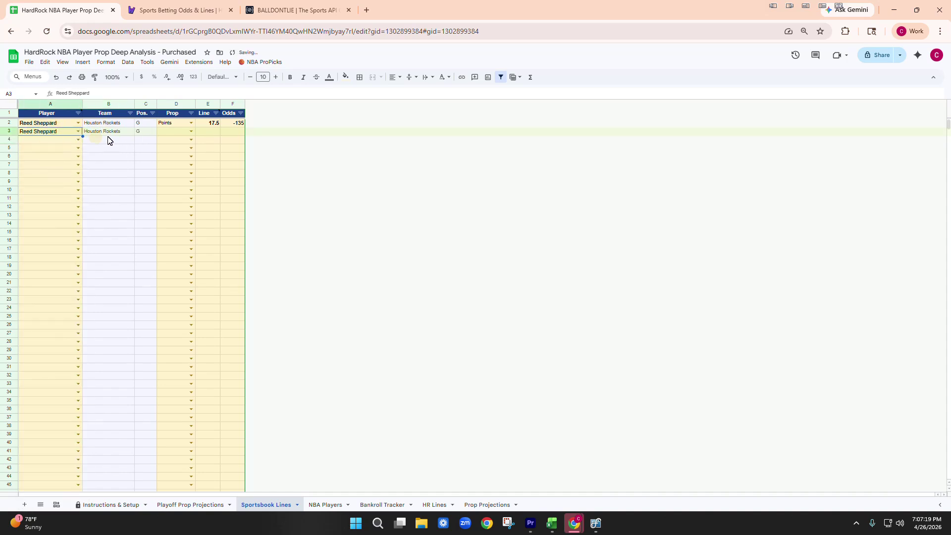
# Set Reed Sheppard's second entry to the 3-Pointers Made prop with a Line of 3.5
pyautogui.click(171, 133)
pyautogui.click(191, 132)
pyautogui.click(182, 161)
pyautogui.click(212, 134)
pyautogui.write('3.5')
pyautogui.click(232, 154)
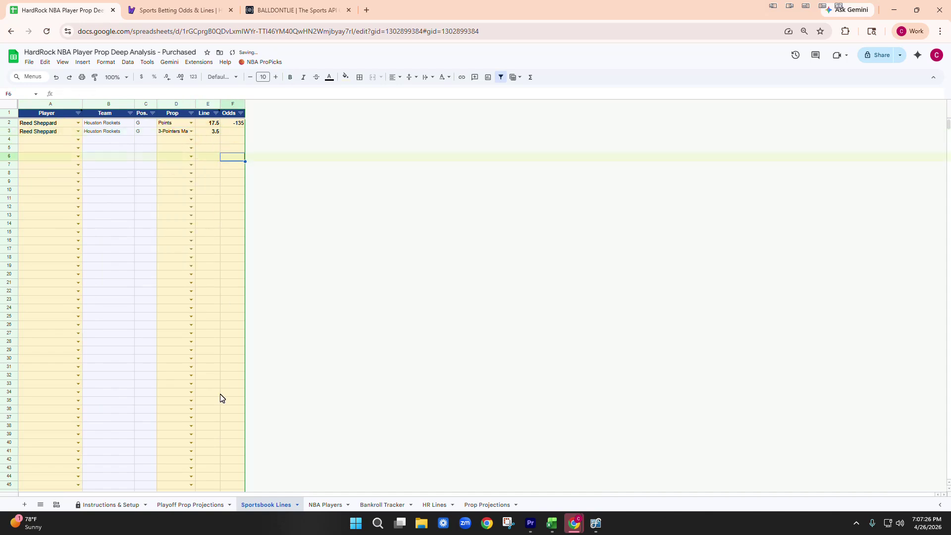
# Regenerate Reed Sheppard's projections on the Playoff Prop Projections sheet and review Edge %, Confidence, Hit Rate and Consistency for 3-Pointers Made
pyautogui.click(181, 504)
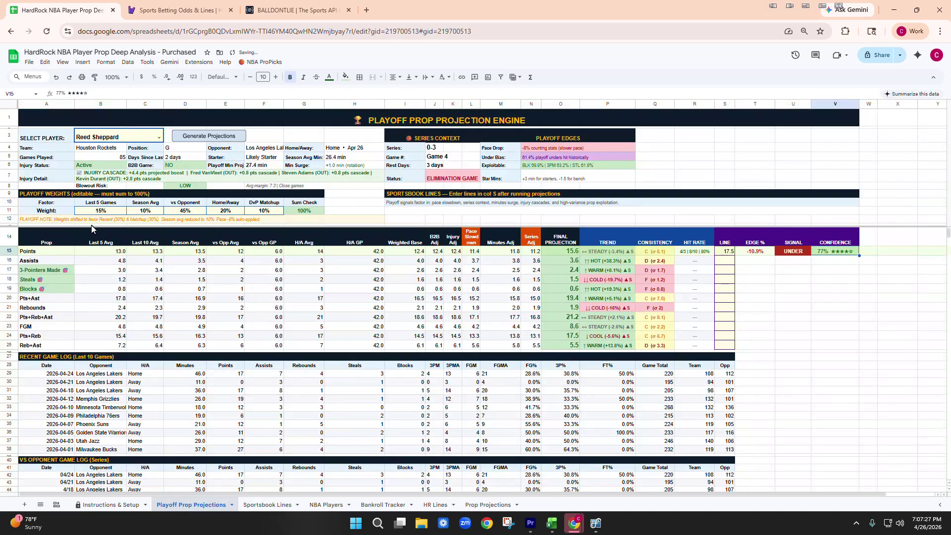
pyautogui.click(221, 137)
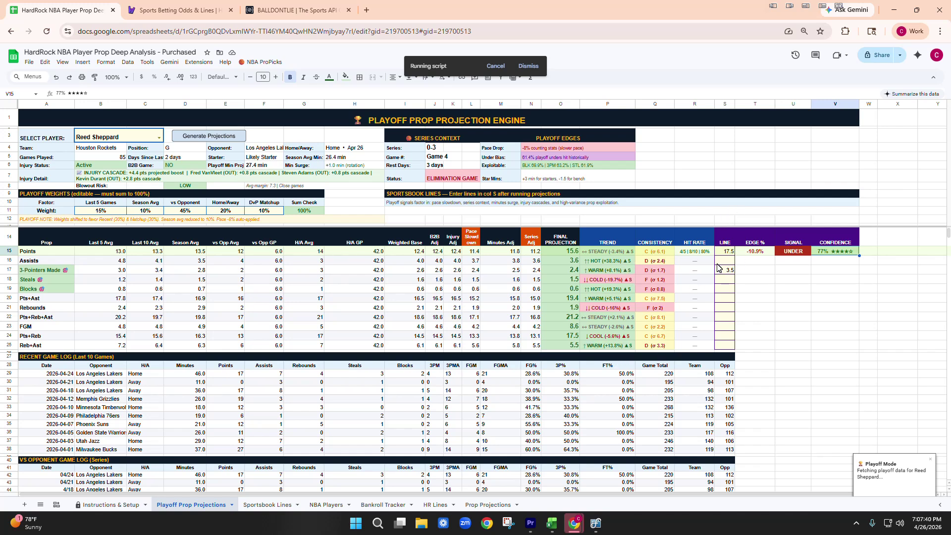
pyautogui.click(760, 270)
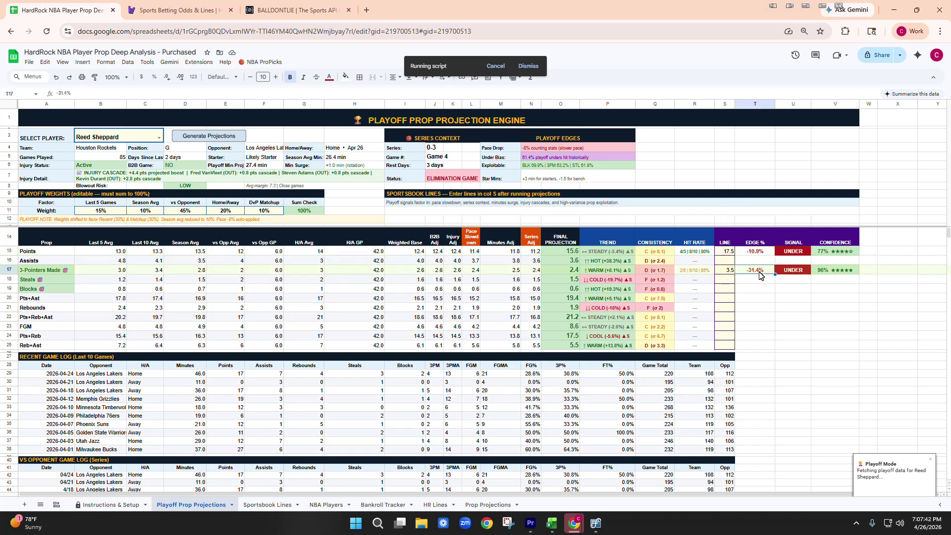
pyautogui.click(843, 272)
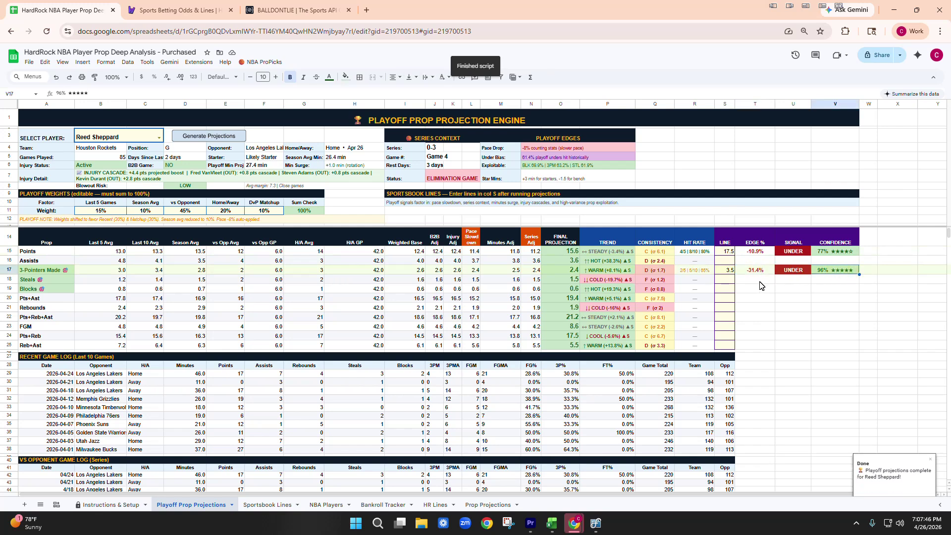
pyautogui.click(693, 272)
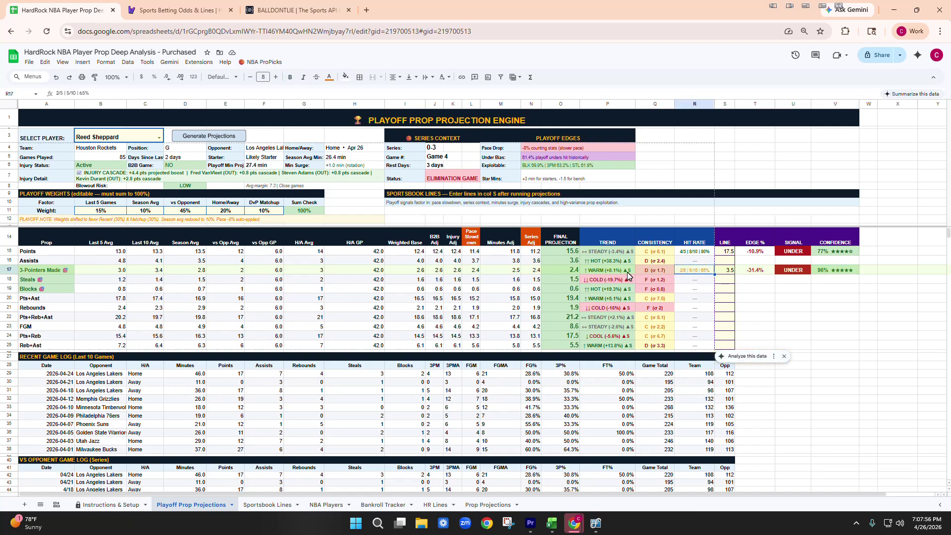
pyautogui.click(645, 274)
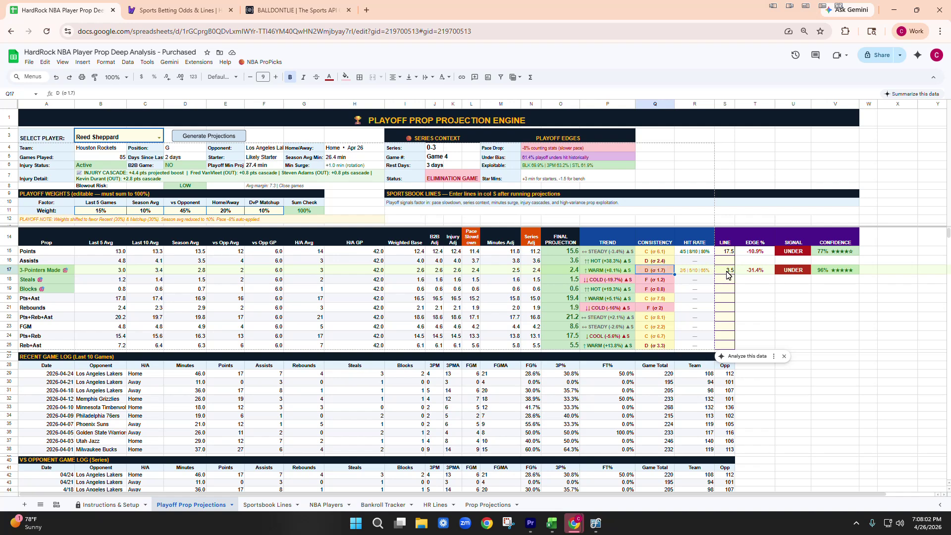
# Examine Reed Sheppard's 3PM values in the Recent Game Log from the latest game back to the Golden State game
pyautogui.scroll(-2, 434, 364)
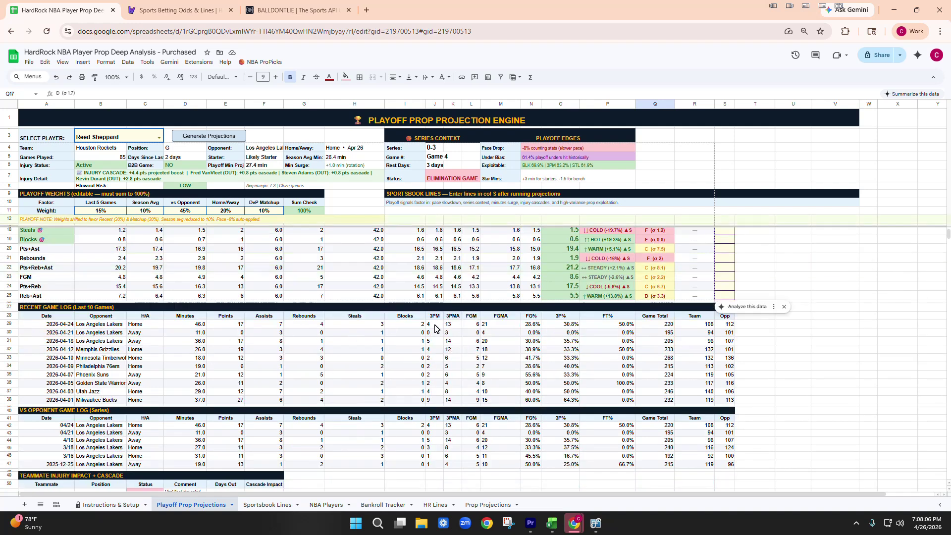
pyautogui.click(435, 327)
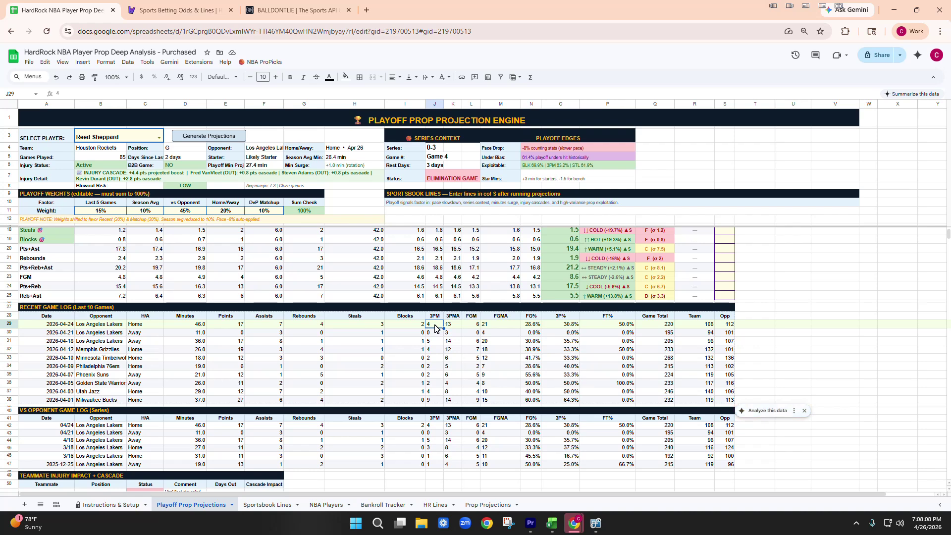
pyautogui.click(434, 335)
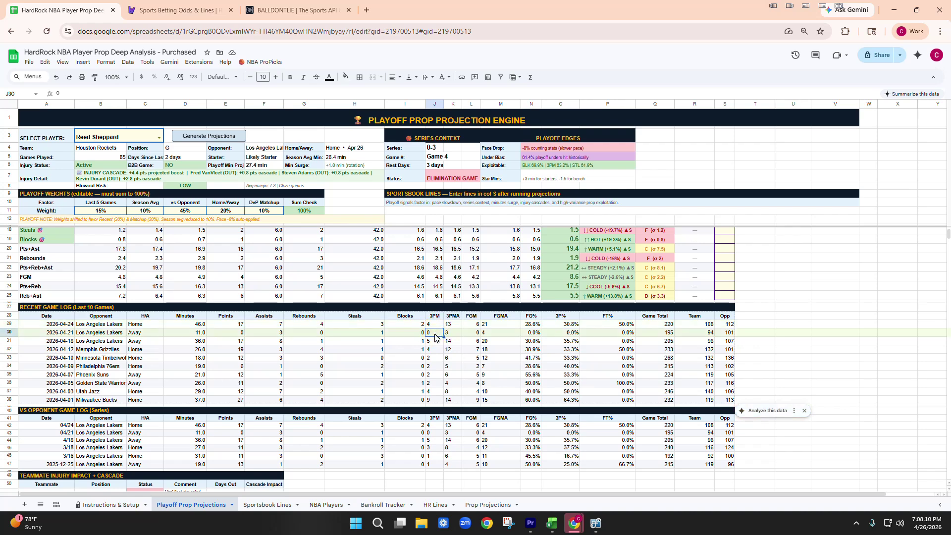
pyautogui.click(435, 341)
pyautogui.click(436, 350)
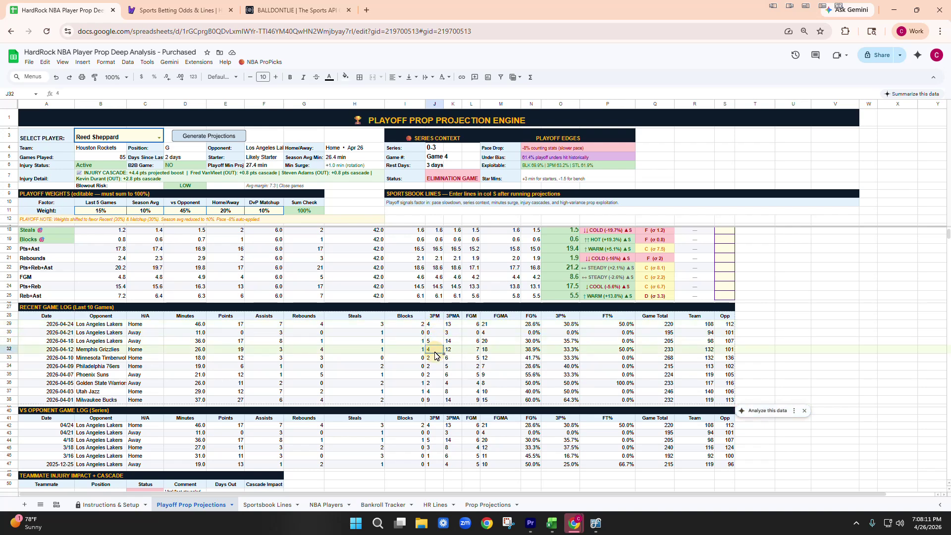
pyautogui.moveTo(437, 359); pyautogui.dragTo(437, 380)
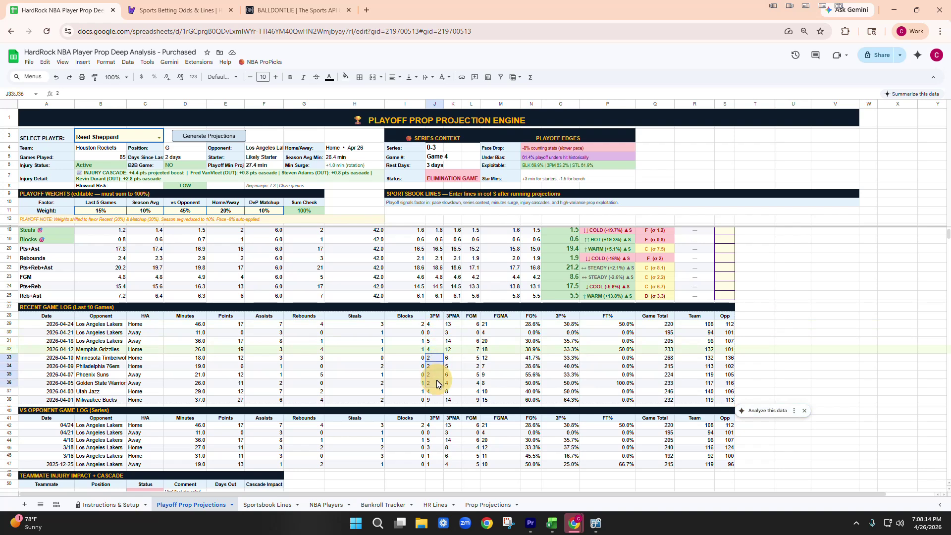
# Compare 3PM in the four latest games of the Recent Game Log, checking the Minutes played in the April 21 Lakers game
pyautogui.click(424, 336)
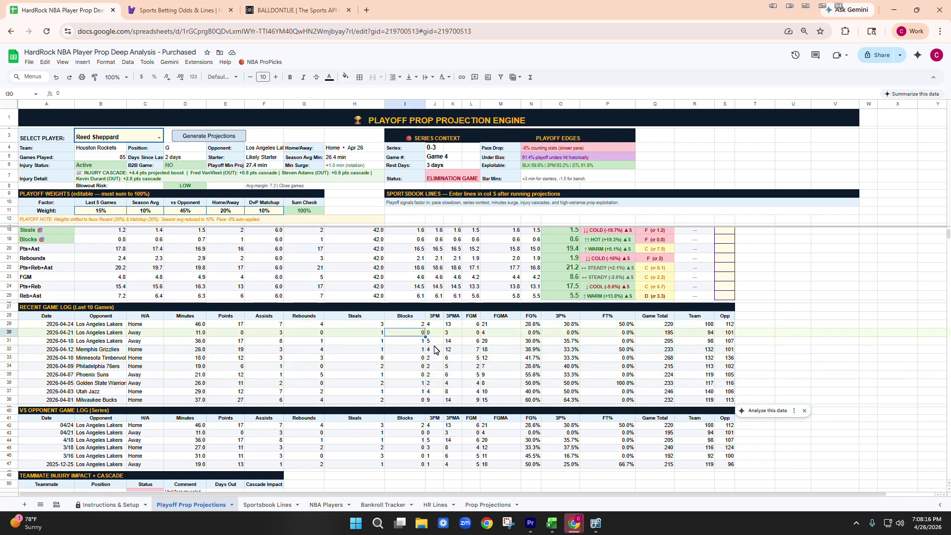
pyautogui.moveTo(430, 332)
pyautogui.mouseDown()
pyautogui.moveTo(433, 350)
pyautogui.moveTo(431, 323)
pyautogui.mouseUp()
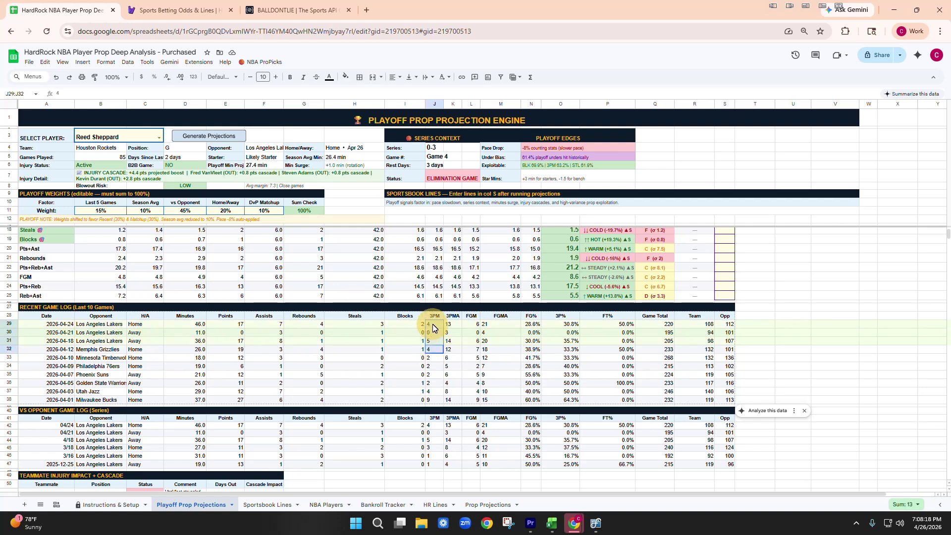
pyautogui.click(202, 338)
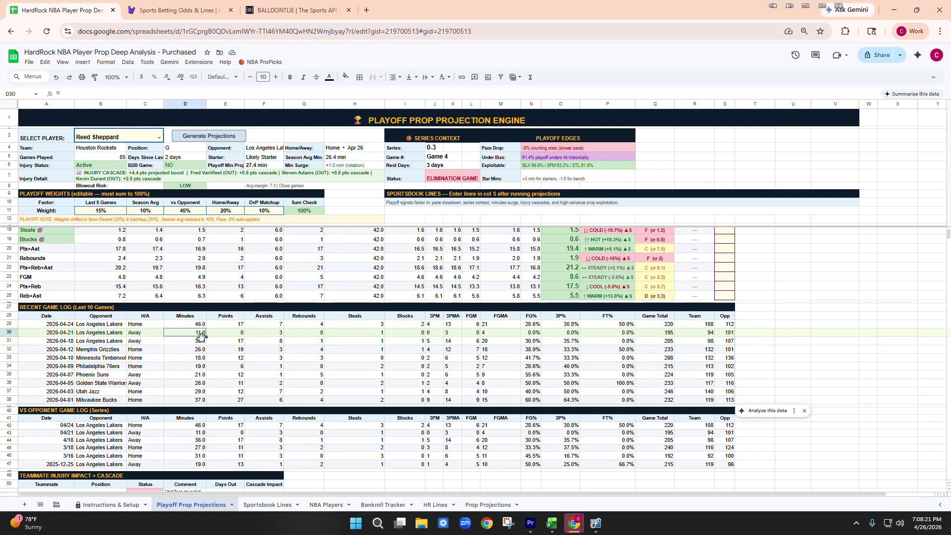
pyautogui.click(438, 335)
pyautogui.click(433, 323)
pyautogui.click(434, 341)
pyautogui.click(434, 349)
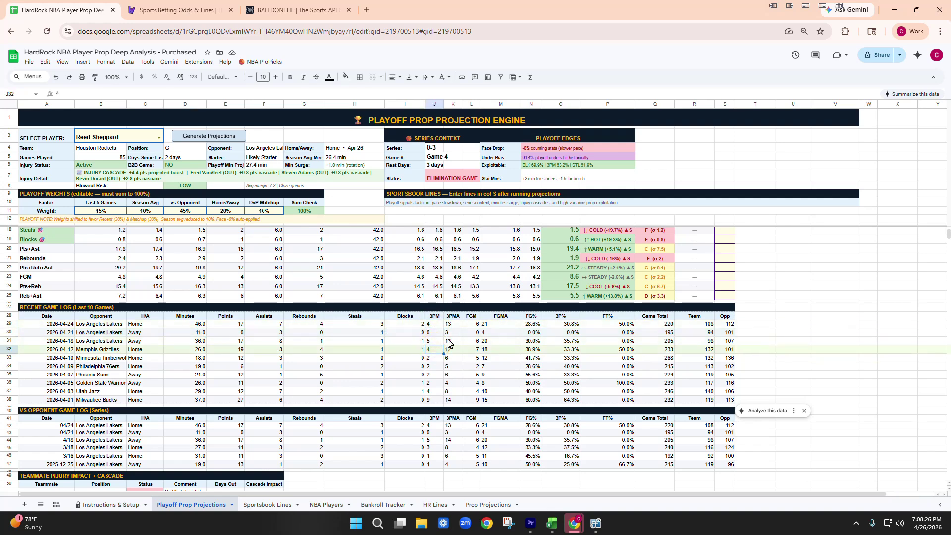
# Check the Line and Signal values in the 3-Pointers Made row of the projections
pyautogui.scroll(1, 536, 347)
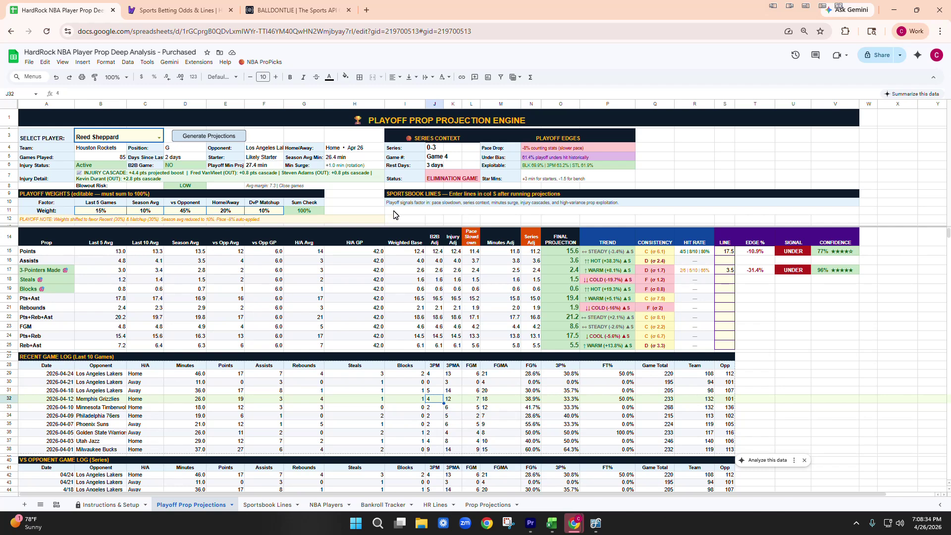
pyautogui.click(732, 274)
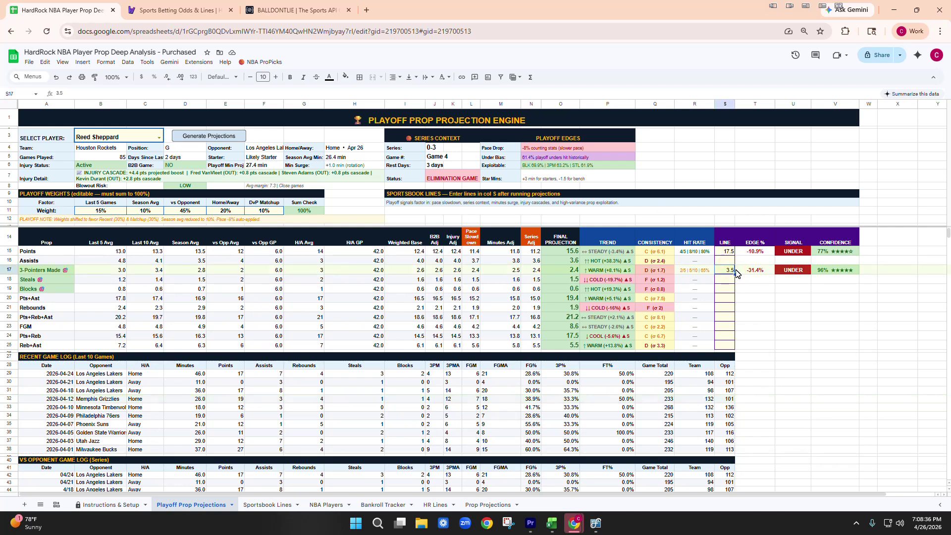
pyautogui.click(795, 273)
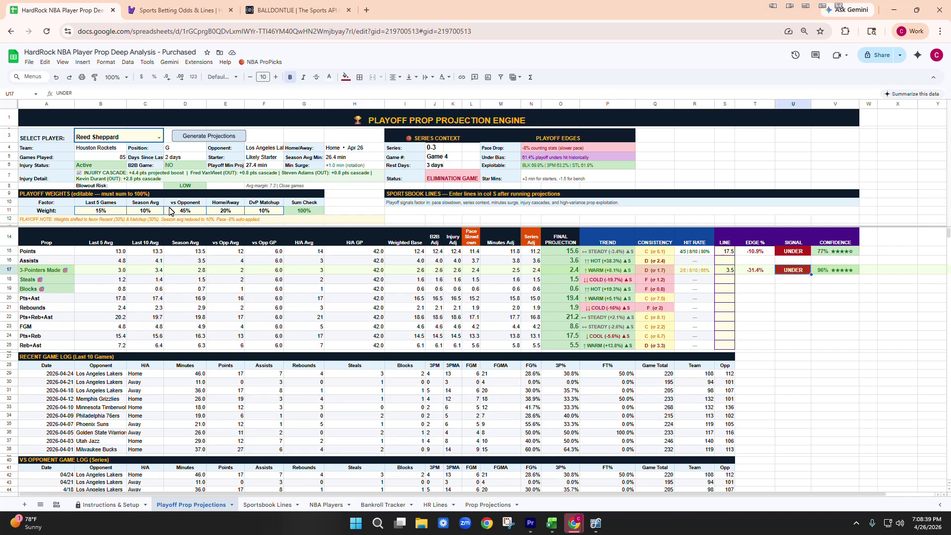
# Recheck Reed Sheppard's 3PM values in the Recent Game Log for the games from April 24 back to April 12
pyautogui.scroll(-2, 157, 329)
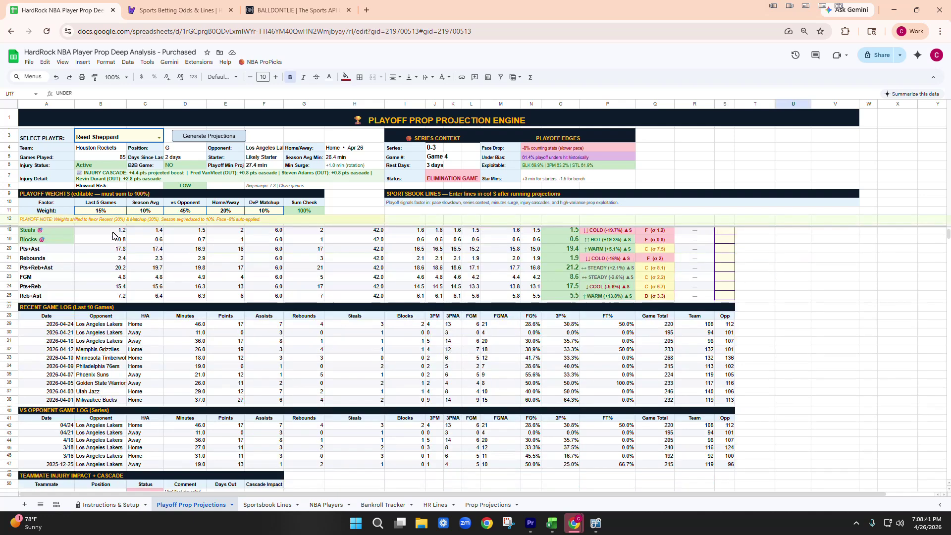
pyautogui.click(435, 333)
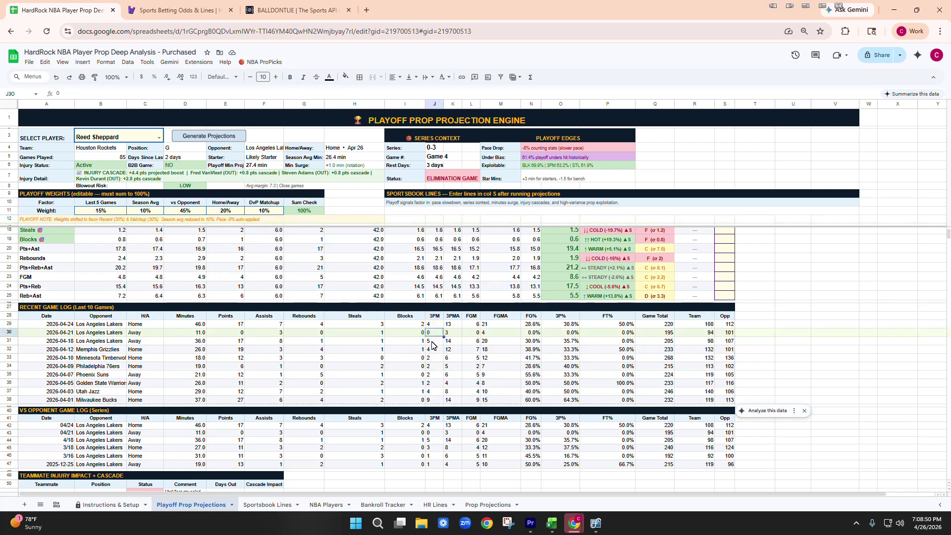
pyautogui.moveTo(432, 341)
pyautogui.mouseDown()
pyautogui.moveTo(431, 324)
pyautogui.moveTo(433, 356)
pyautogui.mouseUp()
pyautogui.click(432, 325)
pyautogui.click(435, 352)
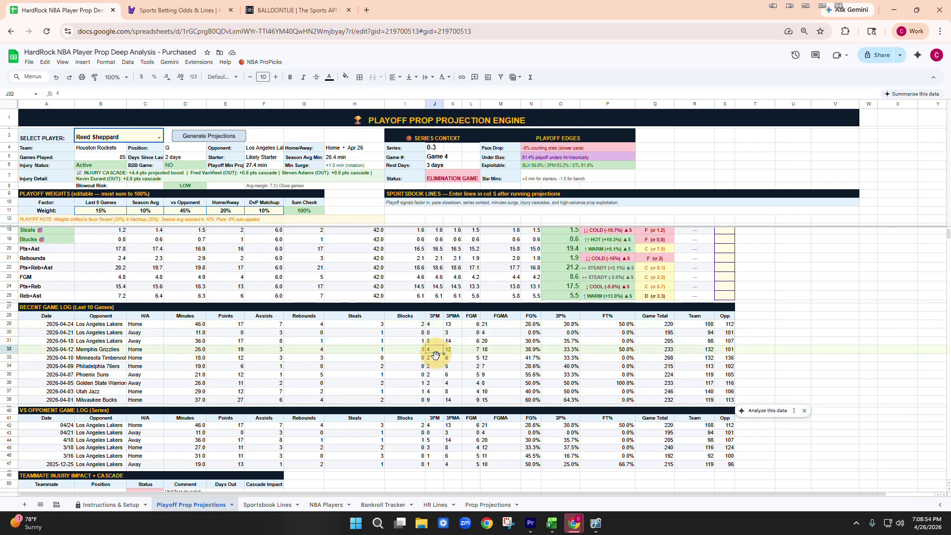
# Set the Last 5 Games weight to 45% and vs Opponent to 15%, and regenerate Reed Sheppard's projections
pyautogui.click(99, 211)
pyautogui.write('45%')
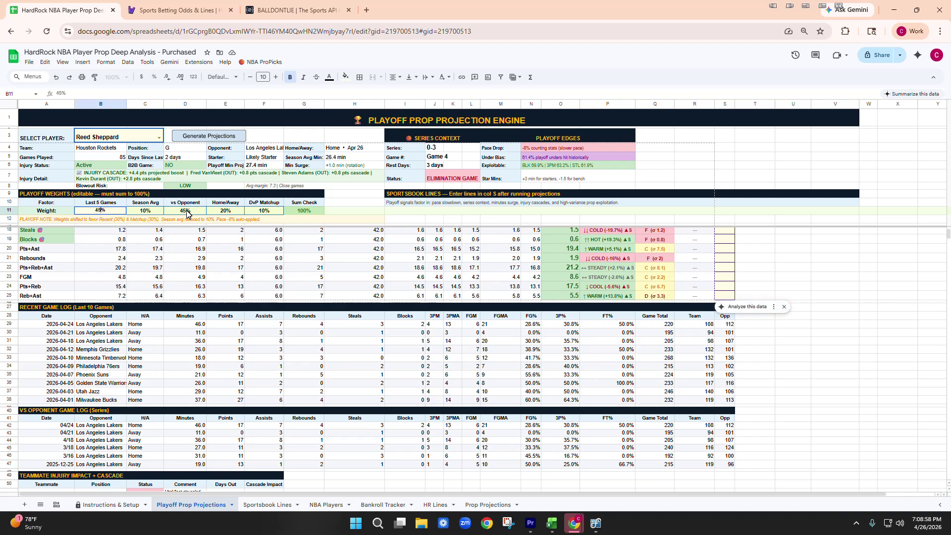
pyautogui.click(187, 213)
pyautogui.write('15%')
pyautogui.press('Return')
pyautogui.click(214, 253)
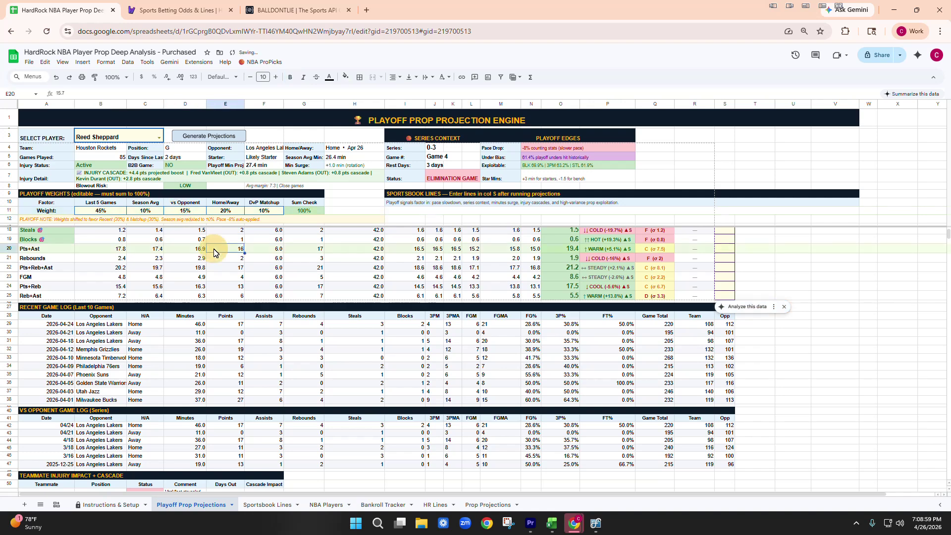
pyautogui.scroll(2, 213, 252)
pyautogui.click(208, 139)
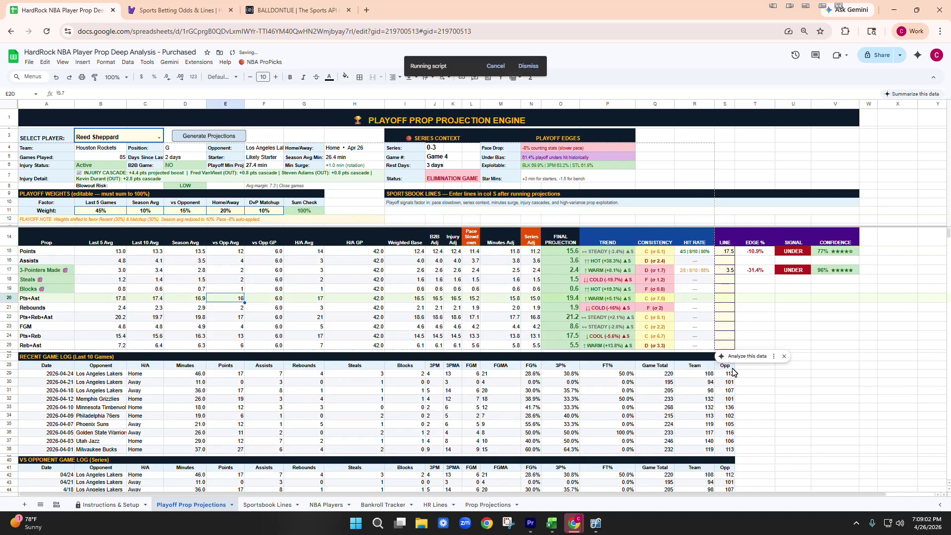
# Check the Signal and Confidence values for 3-Pointers Made against the game logs
pyautogui.click(793, 273)
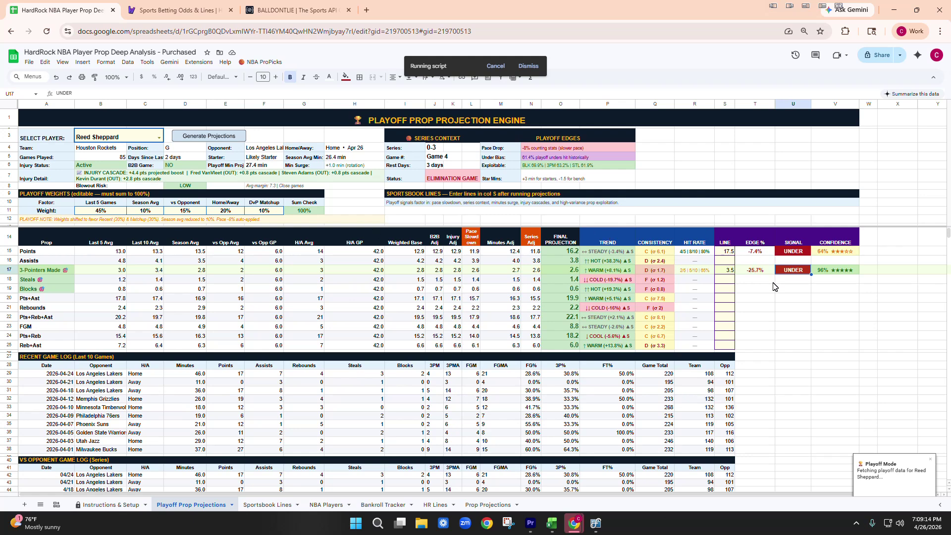
pyautogui.click(771, 289)
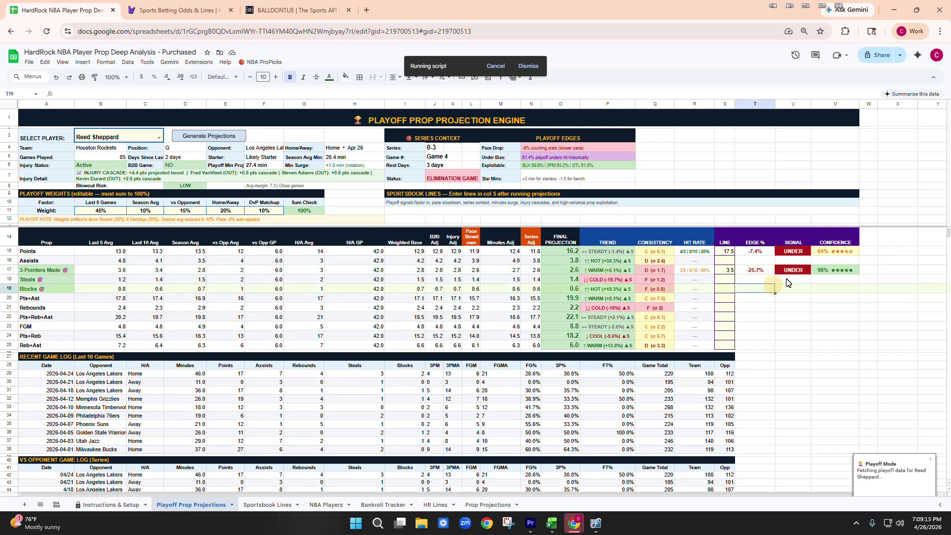
pyautogui.click(827, 275)
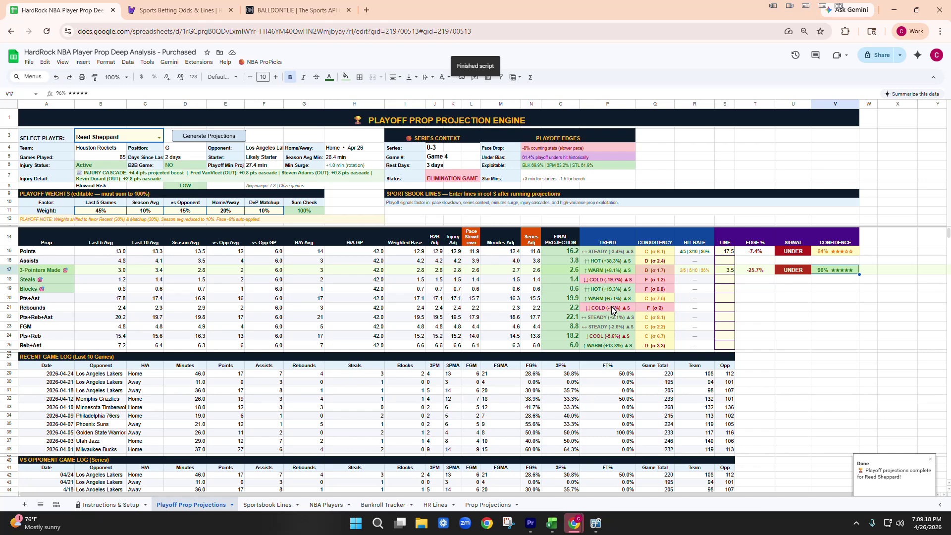
pyautogui.scroll(-5, 650, 294)
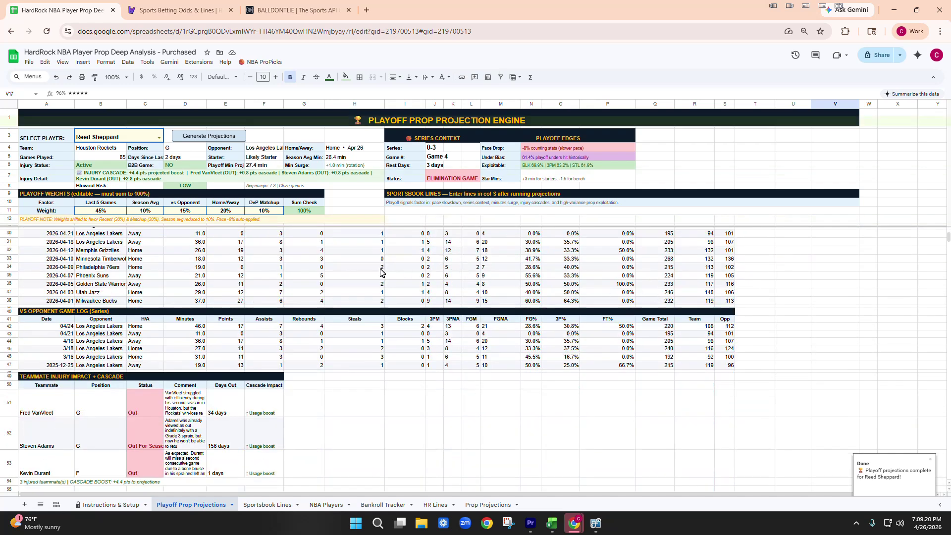
pyautogui.scroll(5, 360, 287)
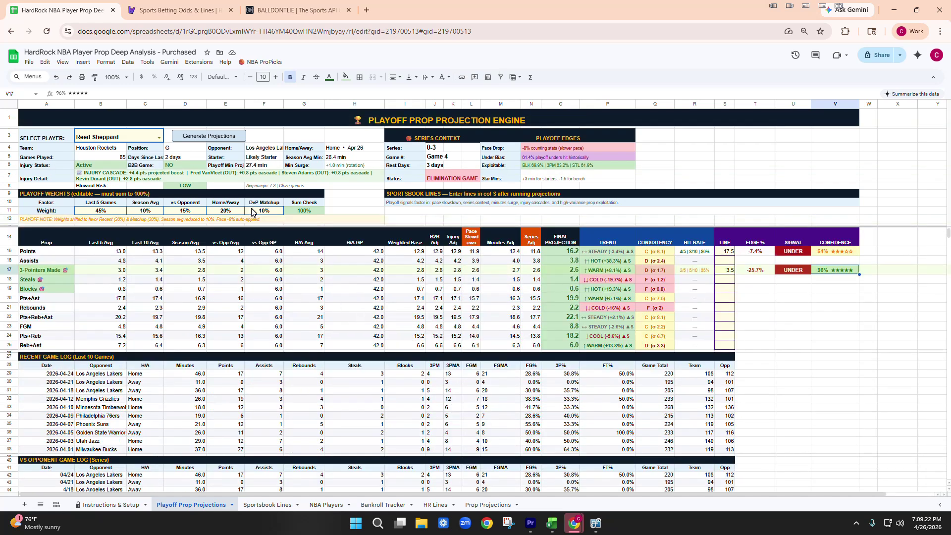
# Check the DvP Matchup weight and look over the opponent game log and teammate injury sections
pyautogui.click(250, 210)
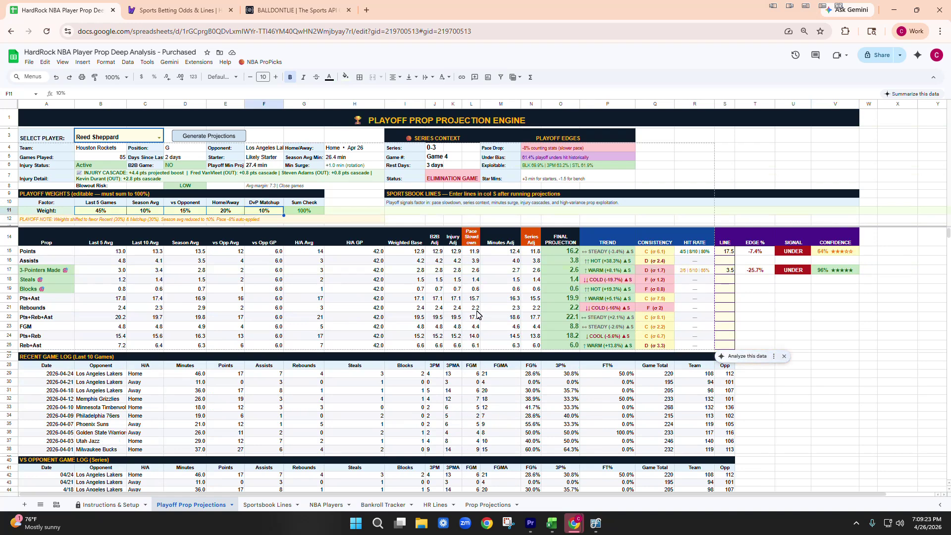
pyautogui.scroll(-2, 464, 337)
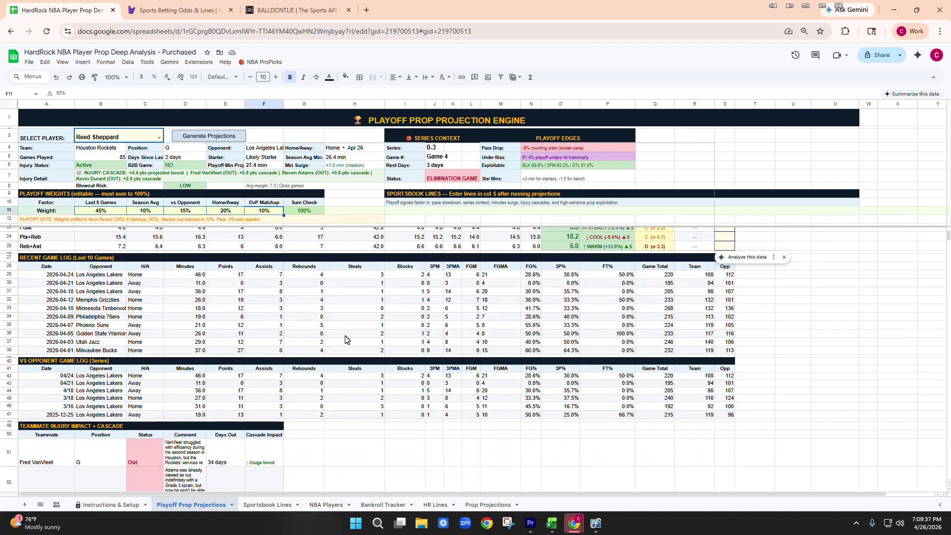
pyautogui.scroll(-3, 360, 384)
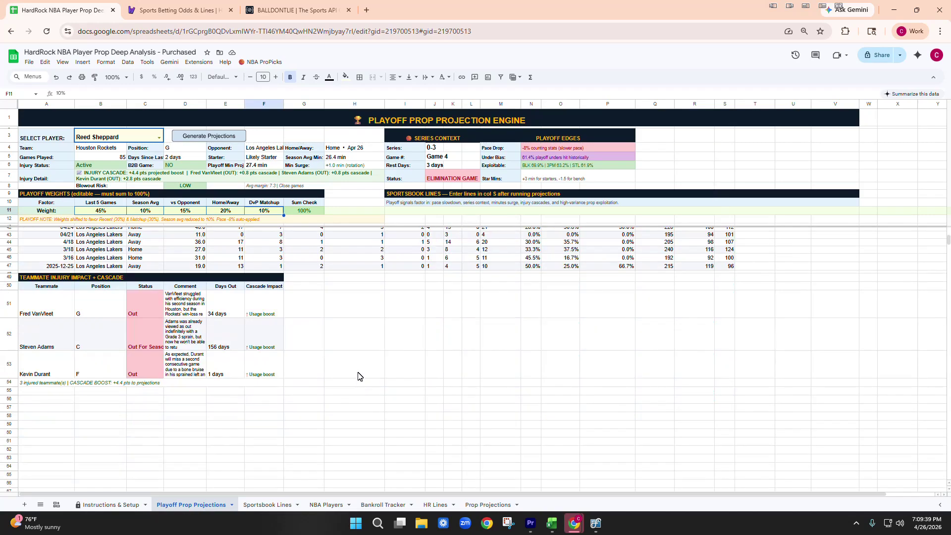
pyautogui.scroll(5, 362, 372)
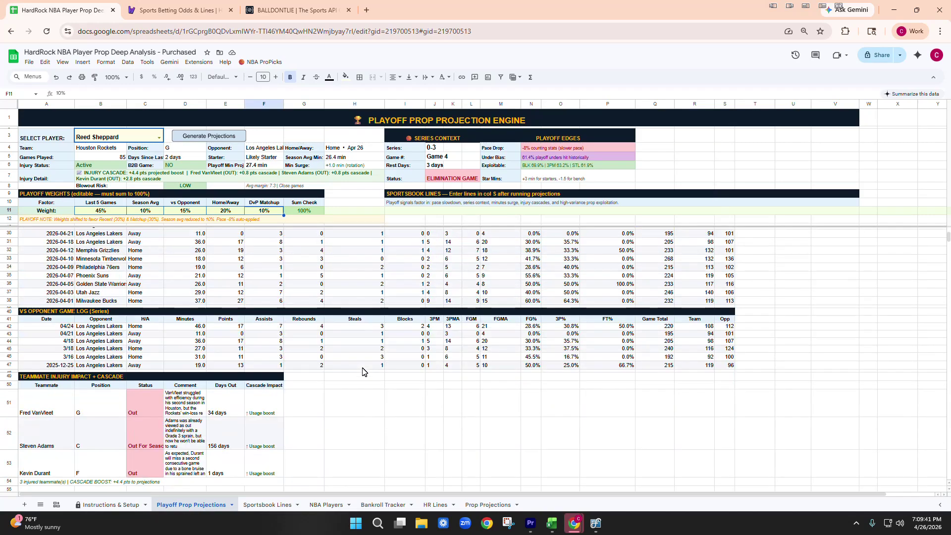
# Review Edge % and Confidence for 3-Pointers Made, along with the game logs and the injury cascade section
pyautogui.click(759, 271)
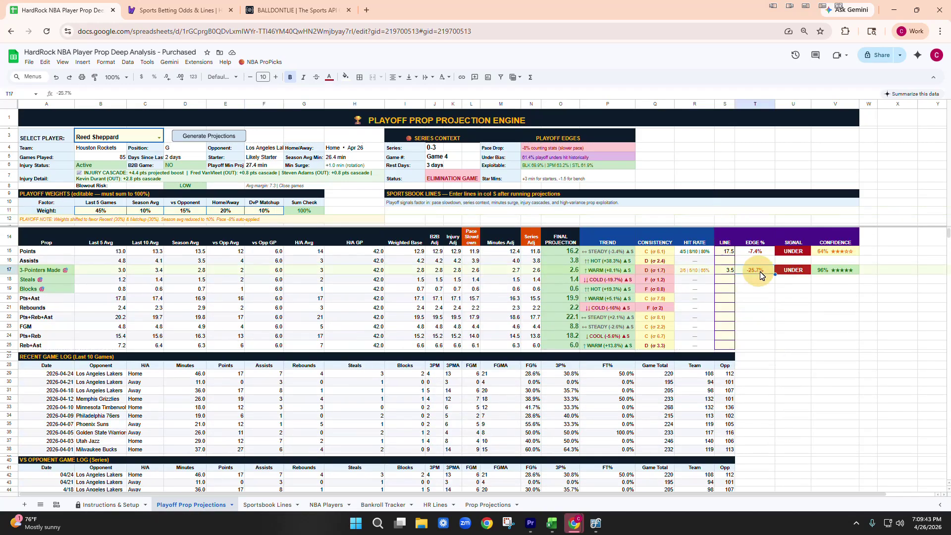
pyautogui.click(816, 272)
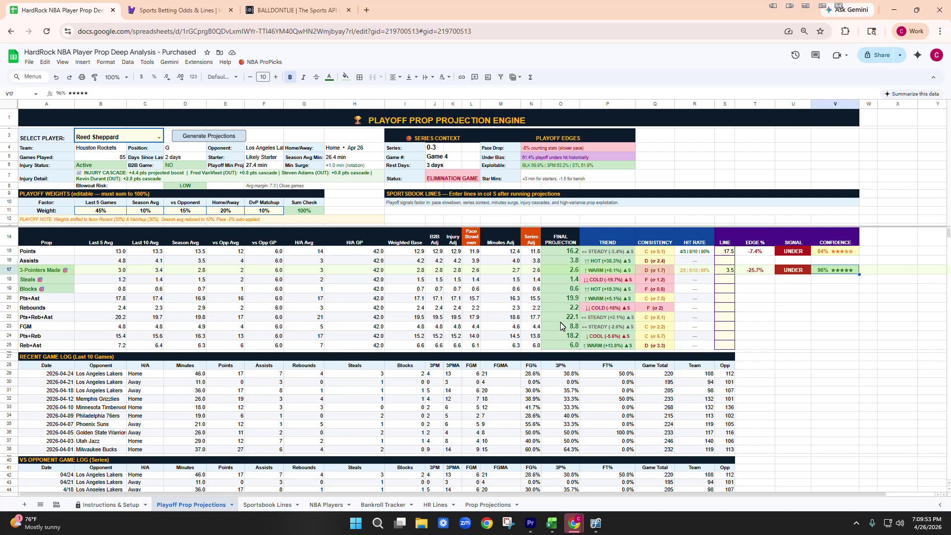
pyautogui.scroll(-5, 450, 347)
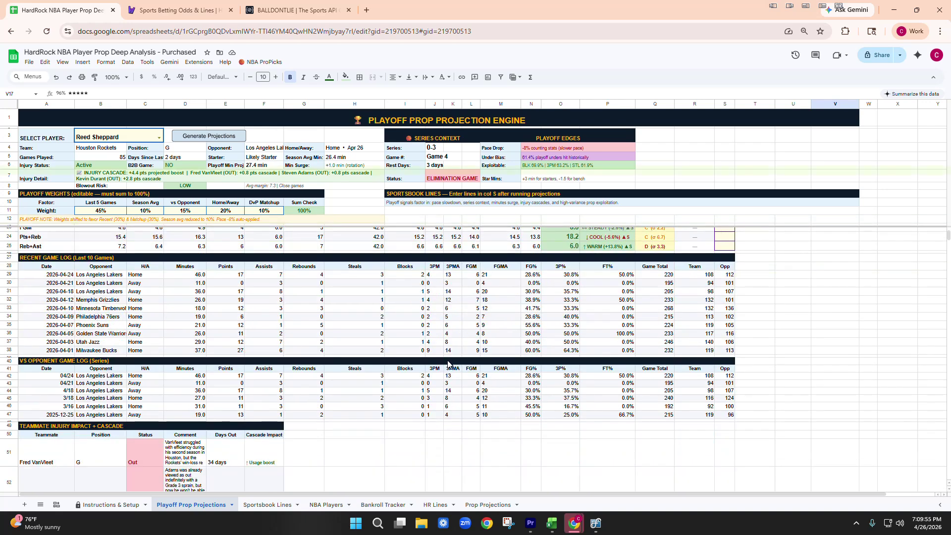
pyautogui.scroll(-3, 448, 365)
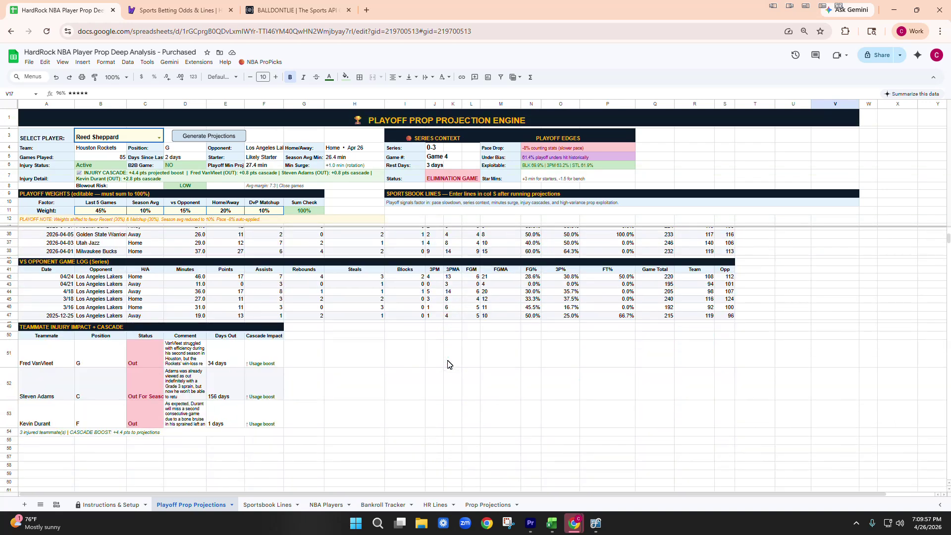
pyautogui.scroll(8, 366, 335)
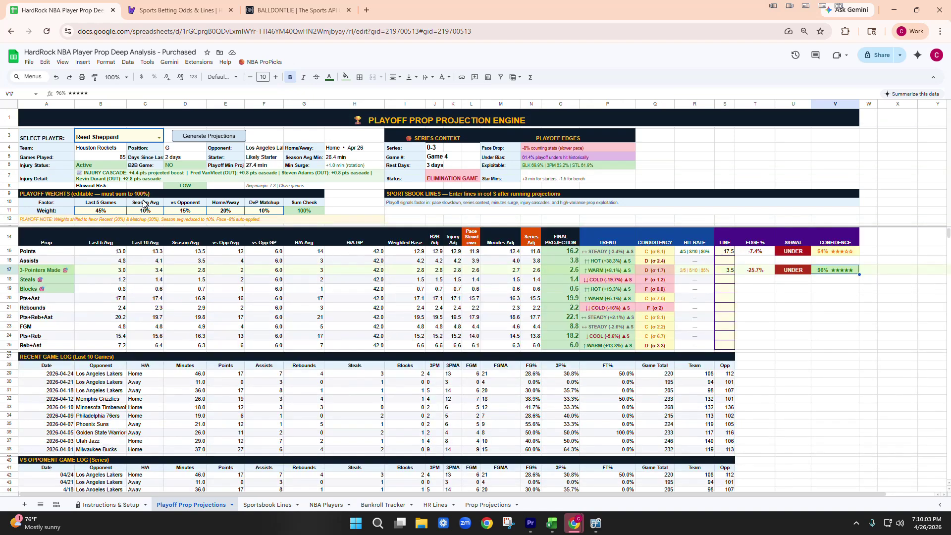
# Review the five playoff weights and the Final Projection column, and check the entered props on the Sportsbook Lines sheet
pyautogui.moveTo(113, 214); pyautogui.dragTo(262, 211)
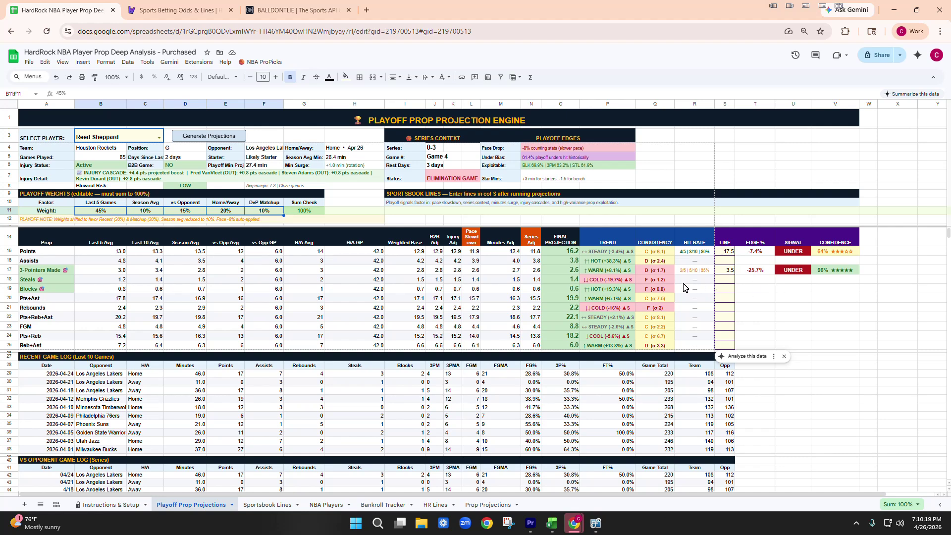
pyautogui.moveTo(565, 251); pyautogui.dragTo(584, 352)
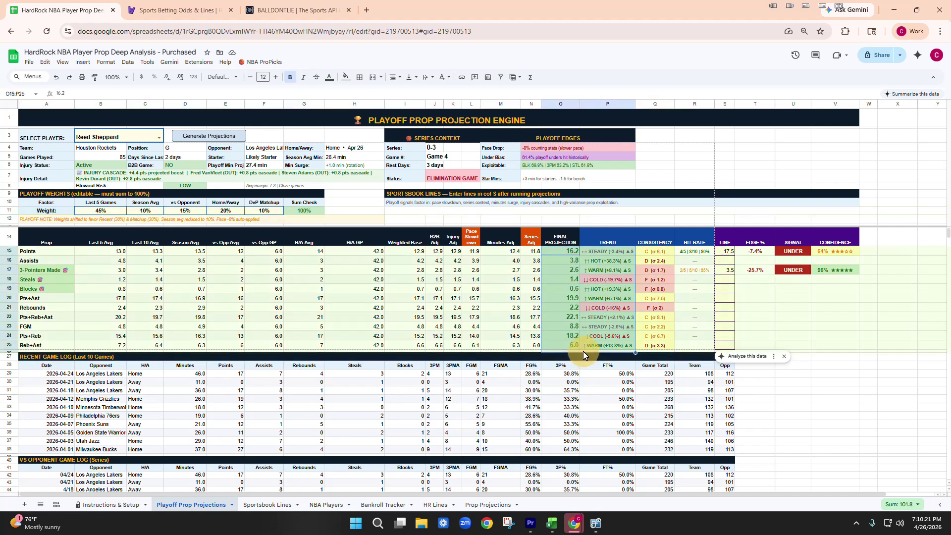
pyautogui.click(254, 504)
pyautogui.click(55, 124)
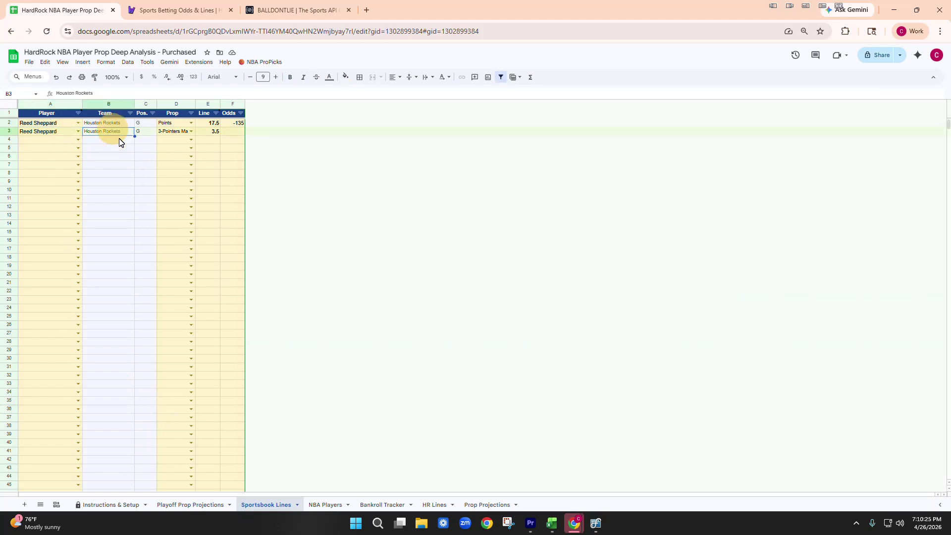
pyautogui.click(193, 505)
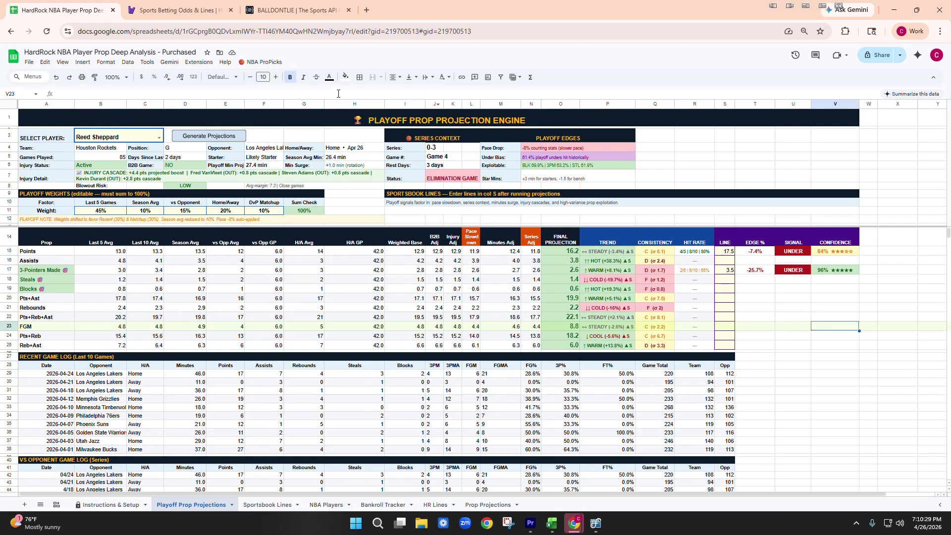
# Switch to the Hard Rock site and browse the player prop categories for the Lakers at Rockets game
pyautogui.click(177, 11)
pyautogui.scroll(-8, 304, 206)
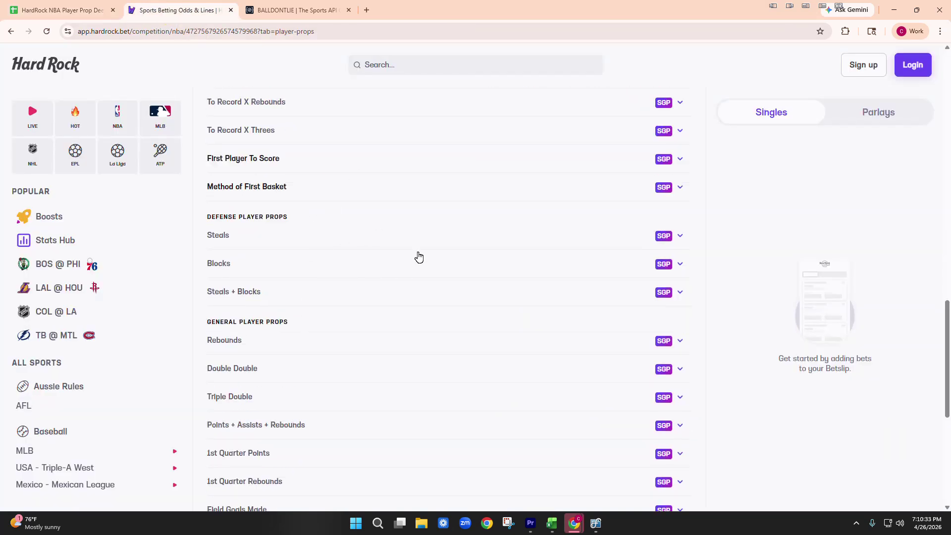
pyautogui.scroll(10, 490, 248)
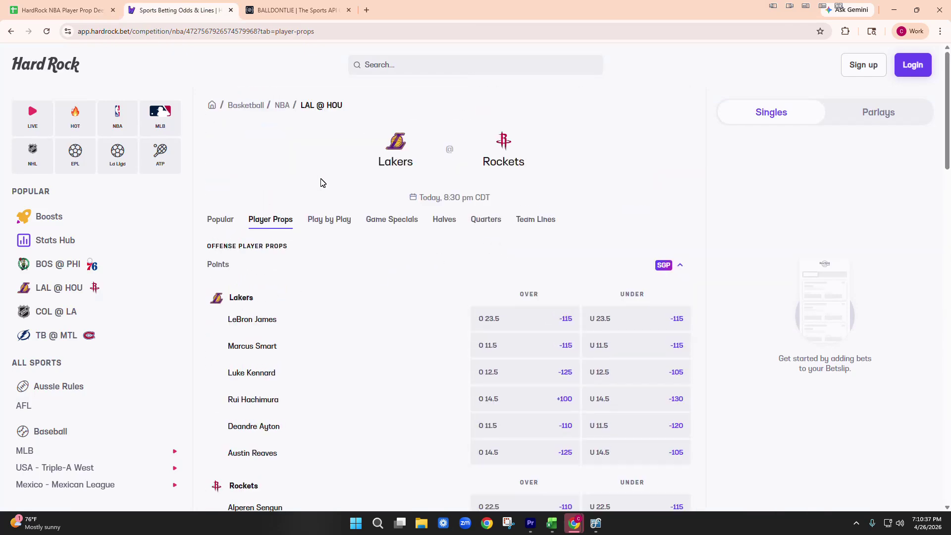
pyautogui.scroll(-2, 323, 183)
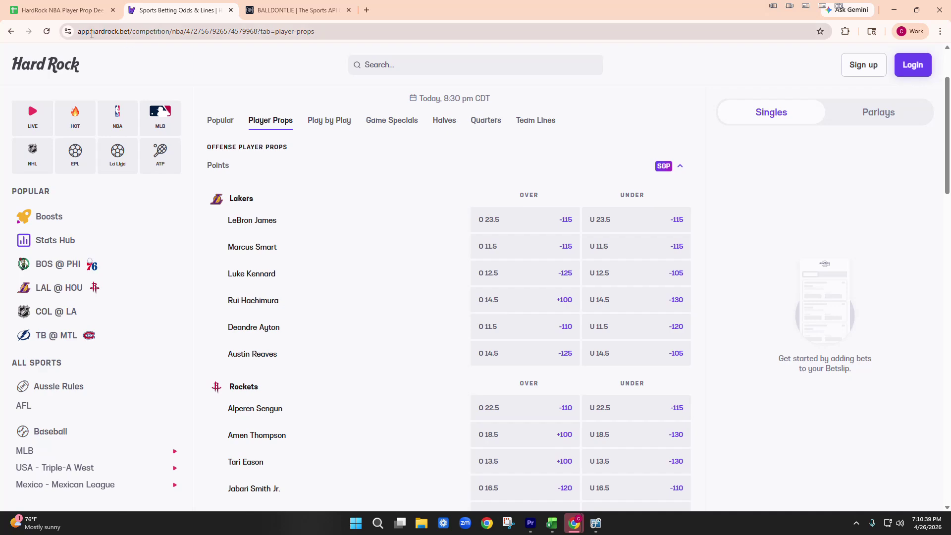
pyautogui.scroll(-15, 352, 161)
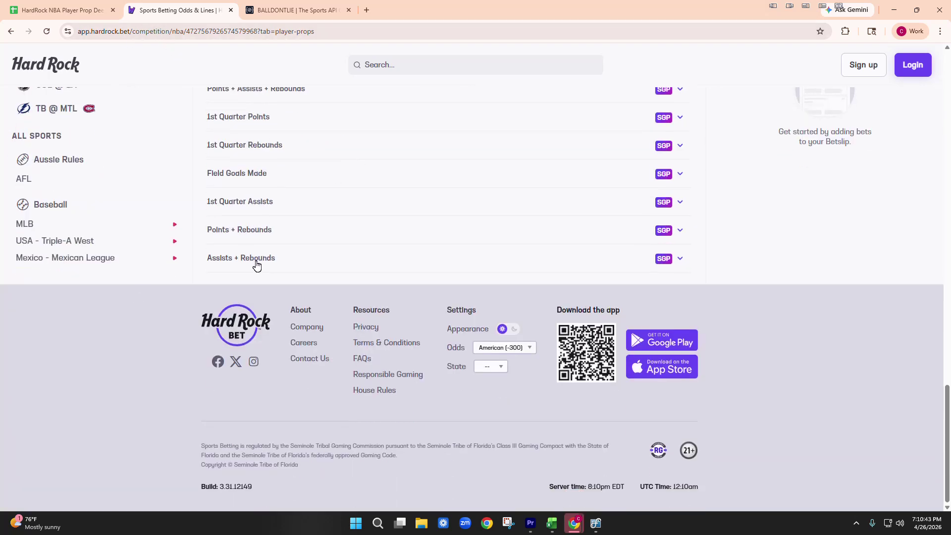
# Expand the Assists + Rebounds, Points + Rebounds, Field Goals Made and Points + Assists + Rebounds props to view their lines
pyautogui.click(256, 264)
pyautogui.click(249, 231)
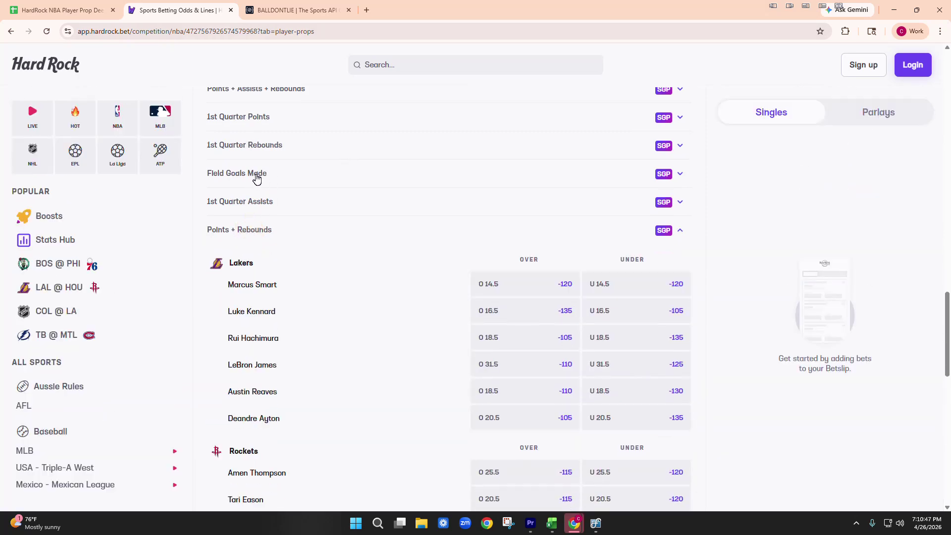
pyautogui.click(256, 174)
pyautogui.scroll(2, 343, 164)
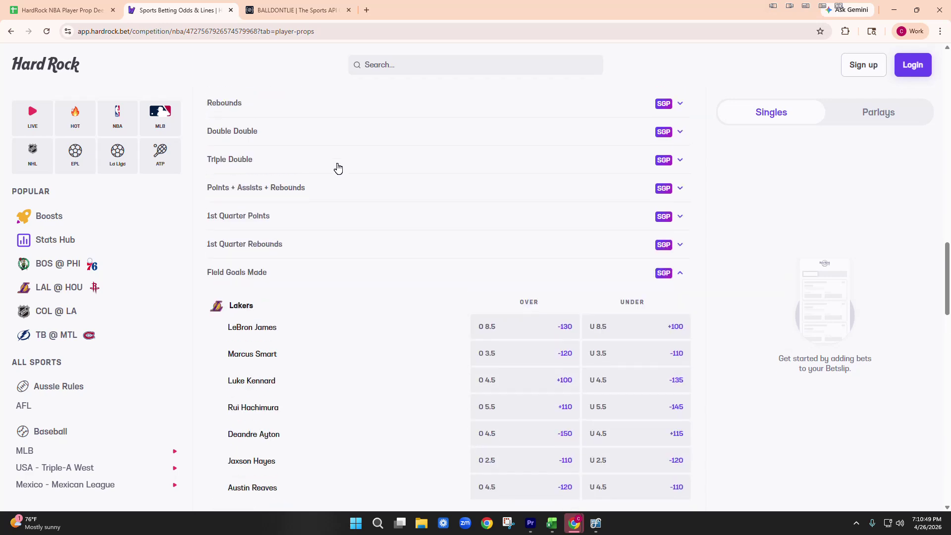
pyautogui.click(300, 188)
pyautogui.scroll(4, 346, 183)
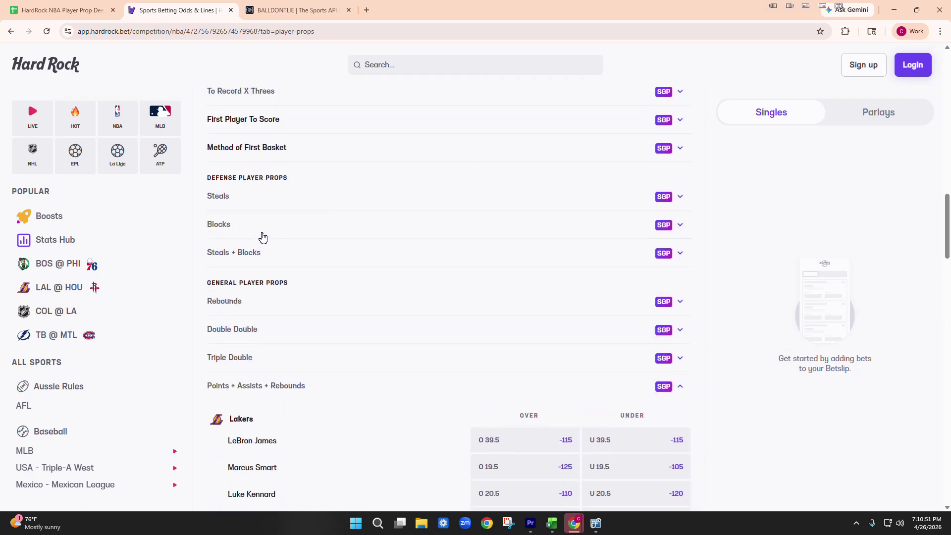
pyautogui.scroll(-10, 356, 310)
pyautogui.scroll(8, 357, 310)
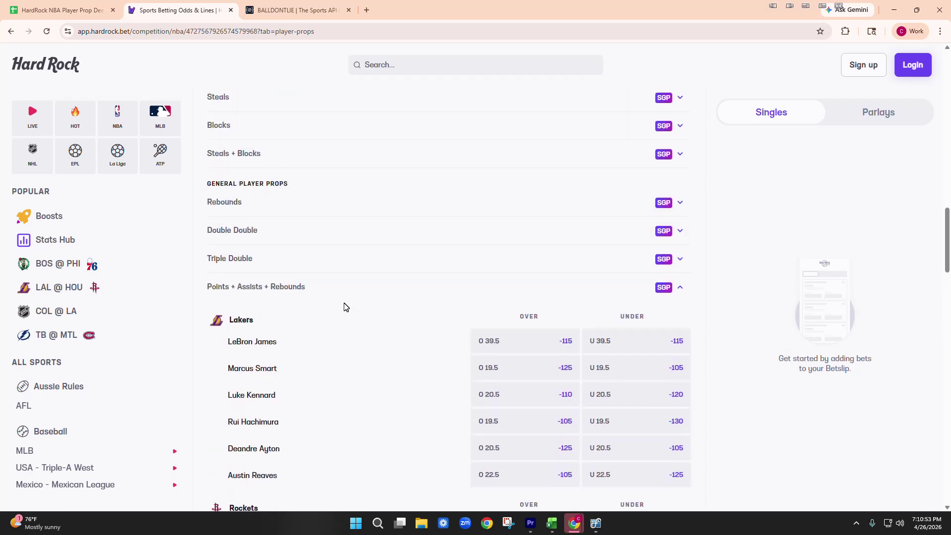
pyautogui.scroll(2, 278, 292)
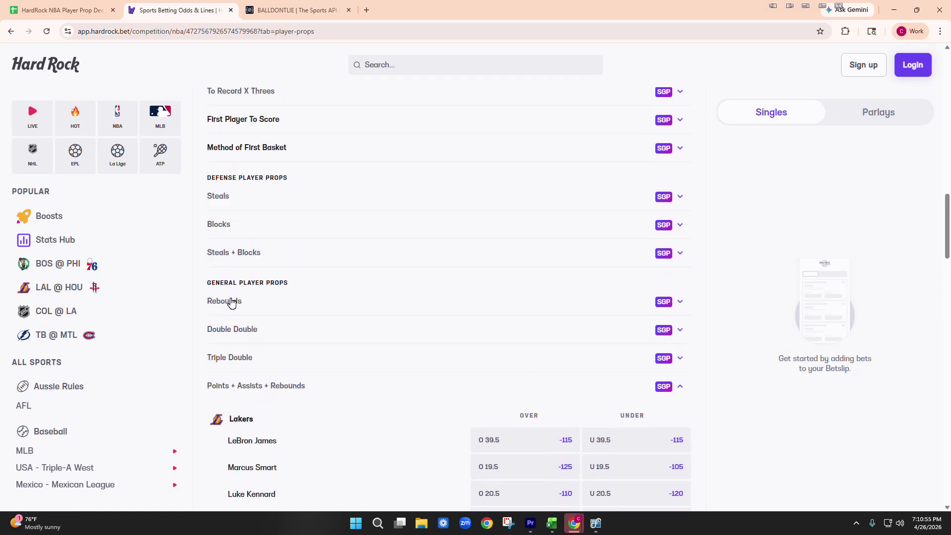
# Expand the Rebounds, Blocks and Steals props and view the alternate player props above them
pyautogui.click(231, 301)
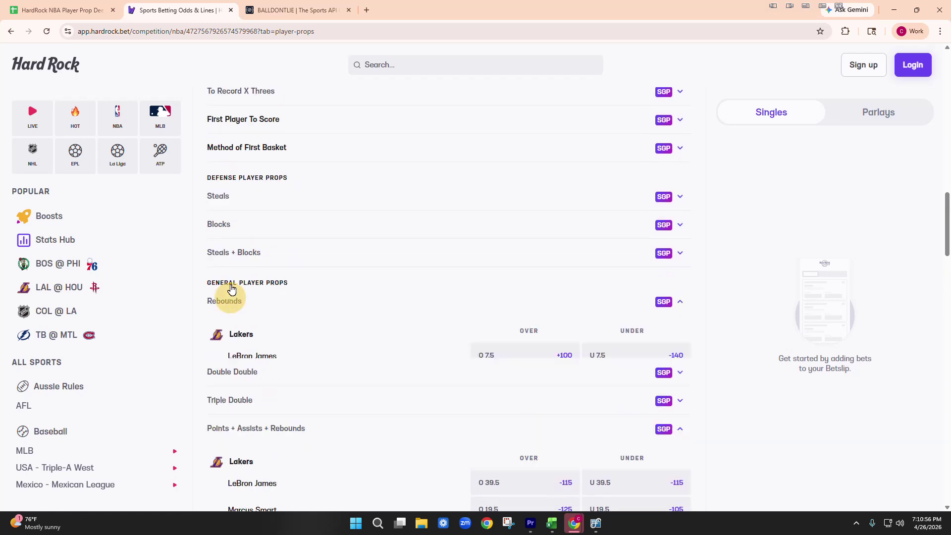
pyautogui.click(244, 227)
pyautogui.click(236, 202)
pyautogui.scroll(6, 257, 277)
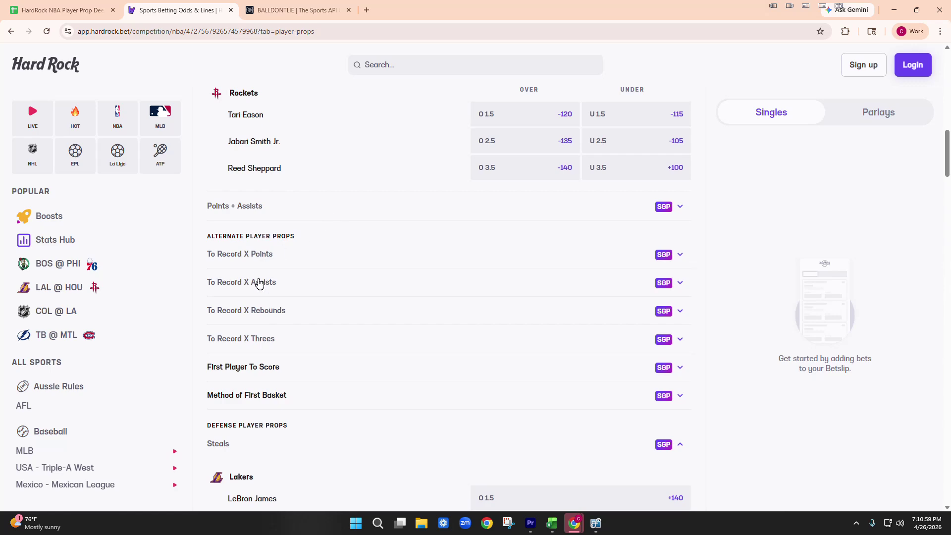
# Expand the Points + Assists and Assists props so that their lines are included
pyautogui.scroll(1, 258, 285)
pyautogui.click(240, 304)
pyautogui.scroll(8, 267, 277)
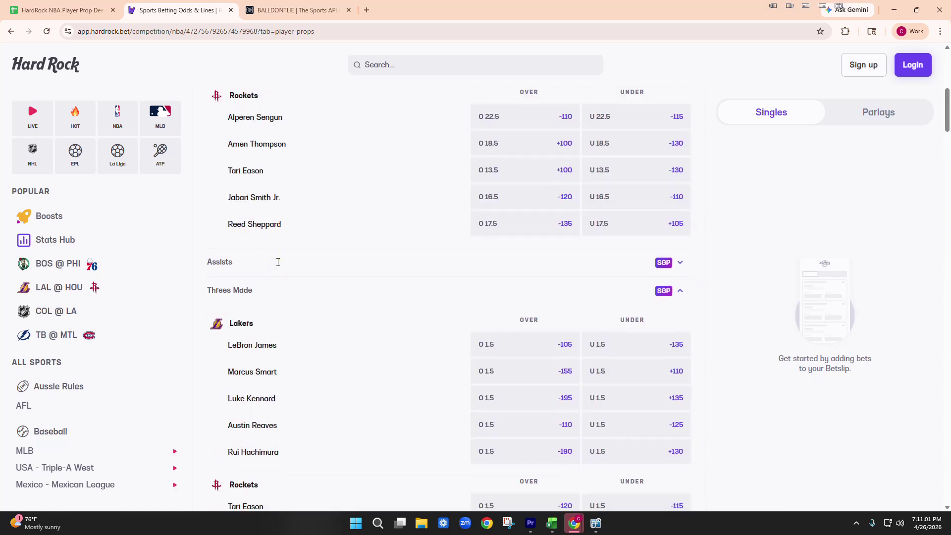
pyautogui.click(229, 369)
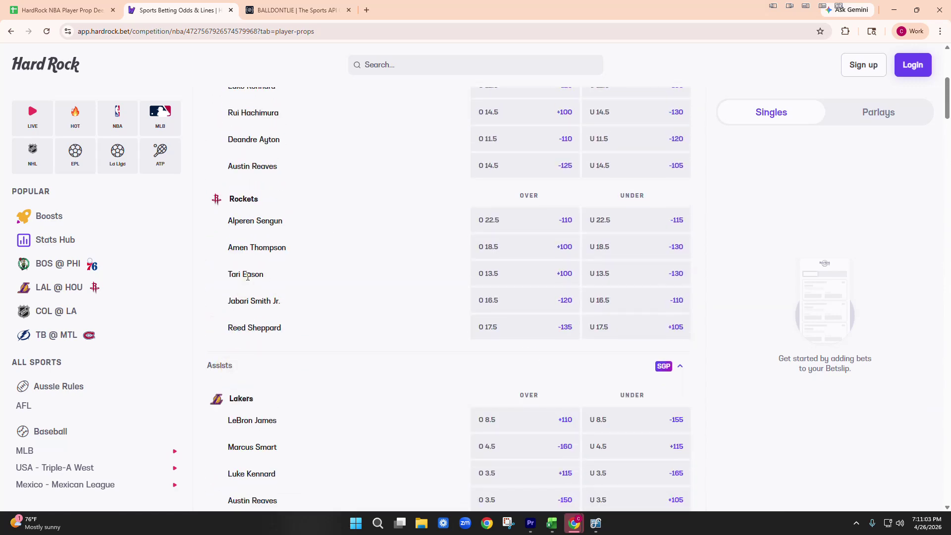
# Select all expanded player props from the Points heading down to the last Rockets player's line and copy them
pyautogui.scroll(6, 248, 276)
pyautogui.moveTo(203, 269); pyautogui.dragTo(365, 463)
pyautogui.scroll(4, 198, 149)
pyautogui.click(218, 161)
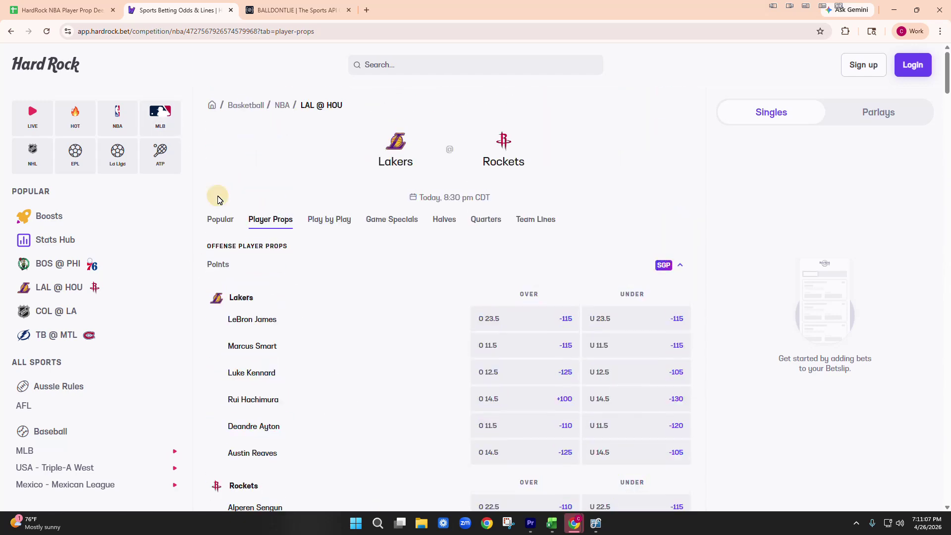
pyautogui.doubleClick(204, 267)
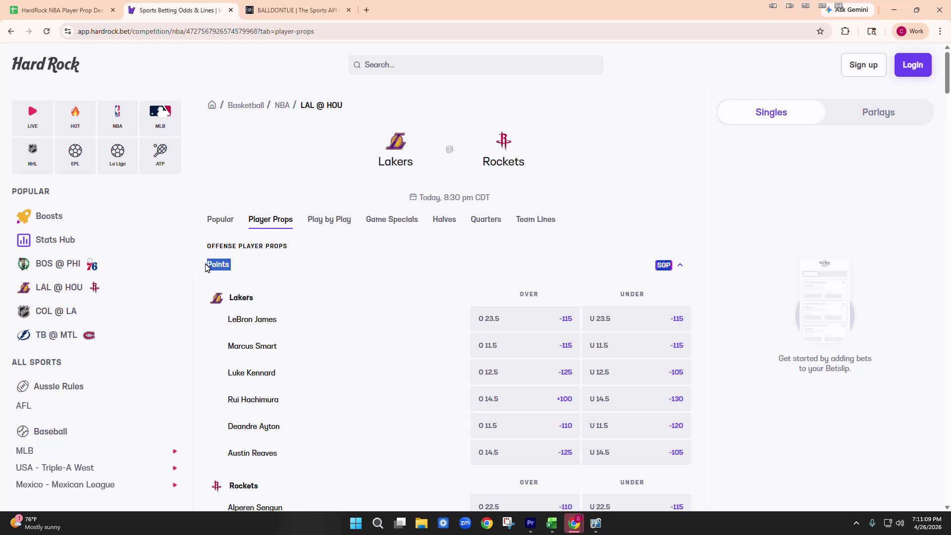
pyautogui.moveTo(204, 266); pyautogui.dragTo(689, 253)
pyautogui.click(207, 266)
pyautogui.click(207, 267)
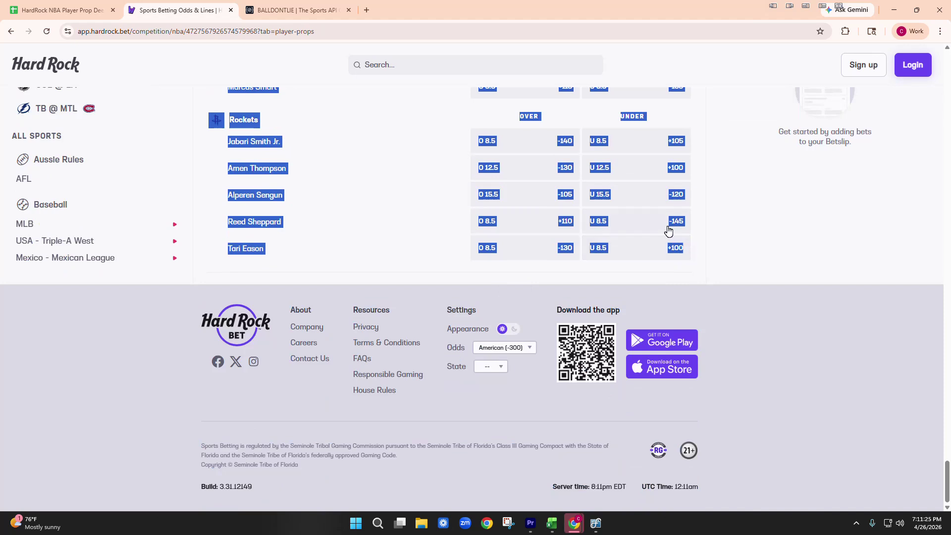
pyautogui.rightClick(667, 224)
pyautogui.click(684, 238)
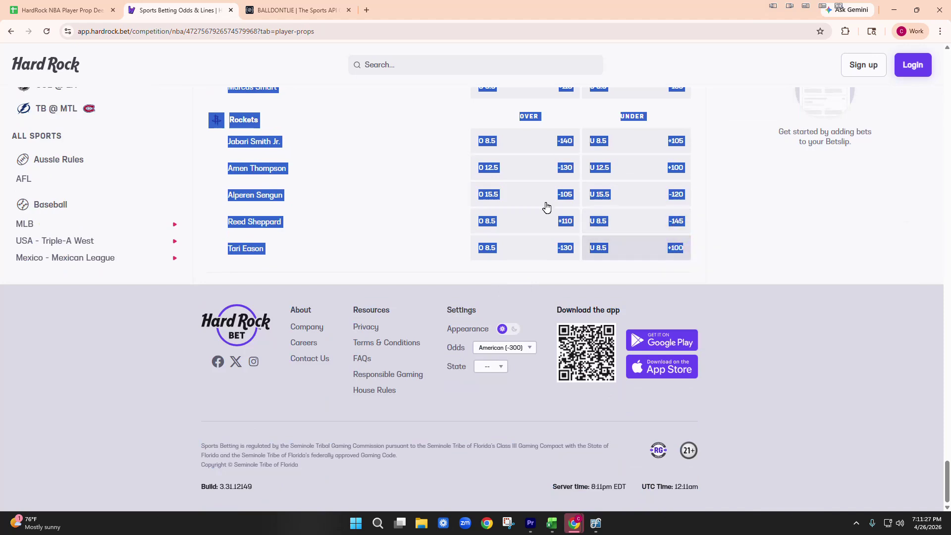
# Switch to the spreadsheet, clear column A of the HR Lines sheet and paste the copied props into cell A1
pyautogui.click(79, 10)
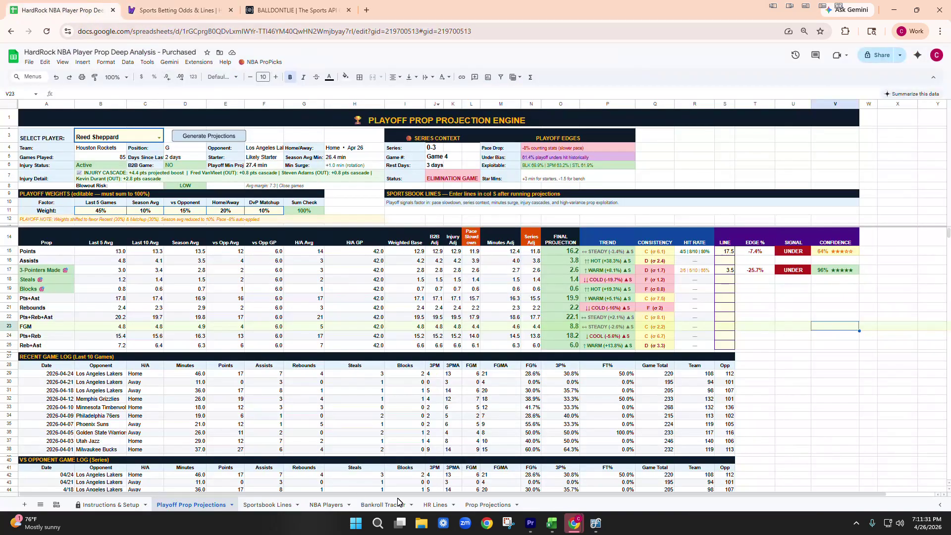
pyautogui.click(429, 506)
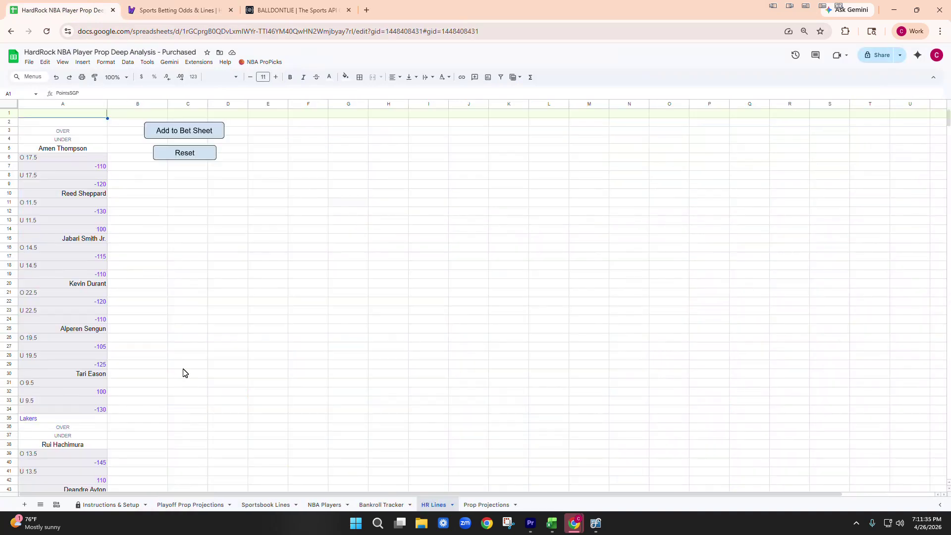
pyautogui.click(57, 105)
pyautogui.press('Delete')
pyautogui.click(58, 114)
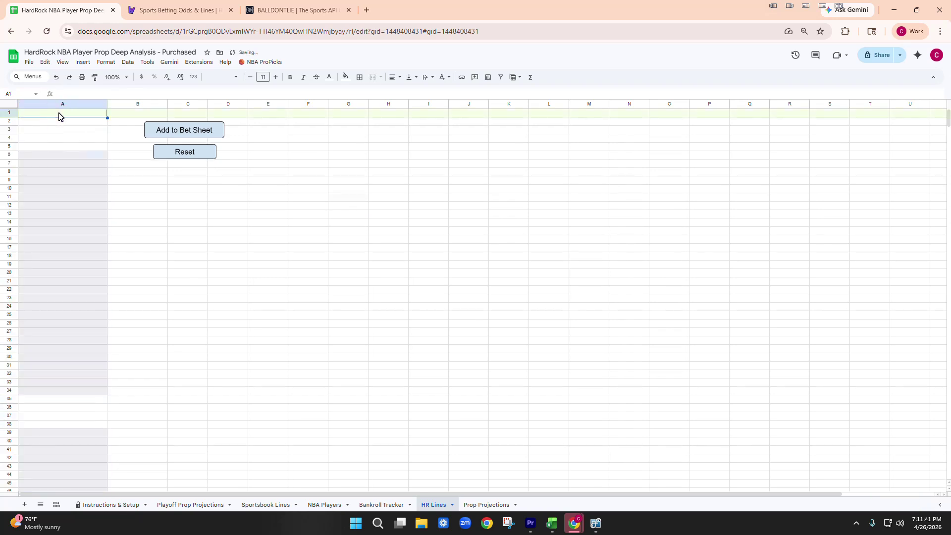
pyautogui.rightClick(60, 114)
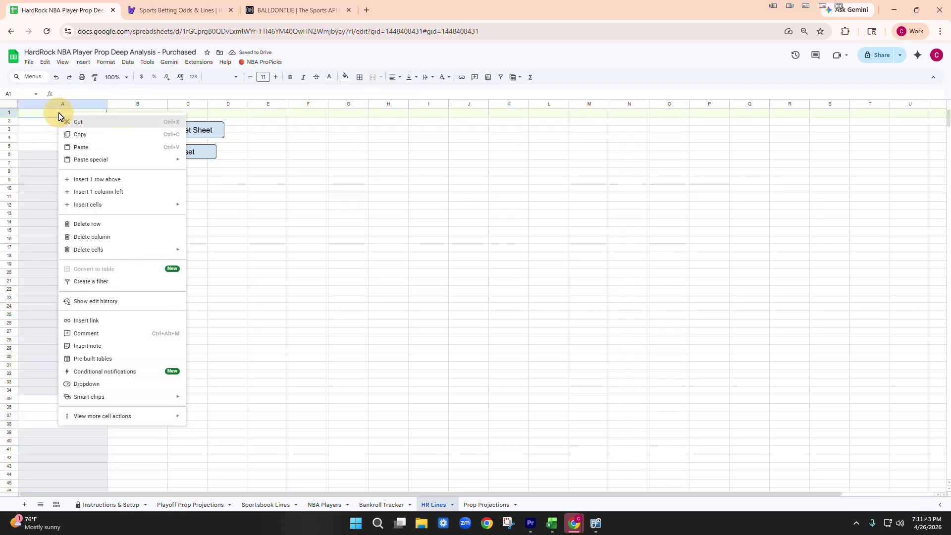
pyautogui.click(76, 139)
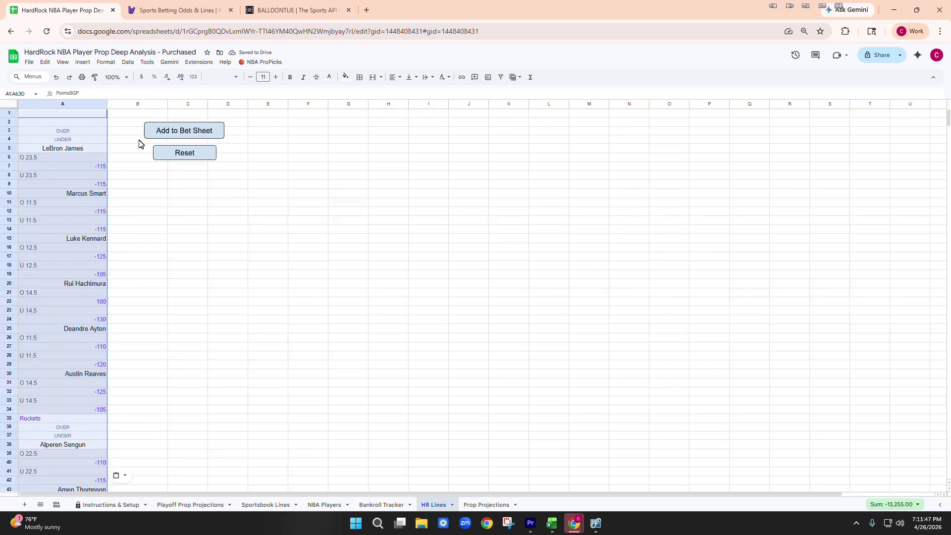
# Look over the Sportsbook Lines sheet and the NBA ProPicks commands, and run Add to Bet Sheet on the HR Lines sheet
pyautogui.click(266, 505)
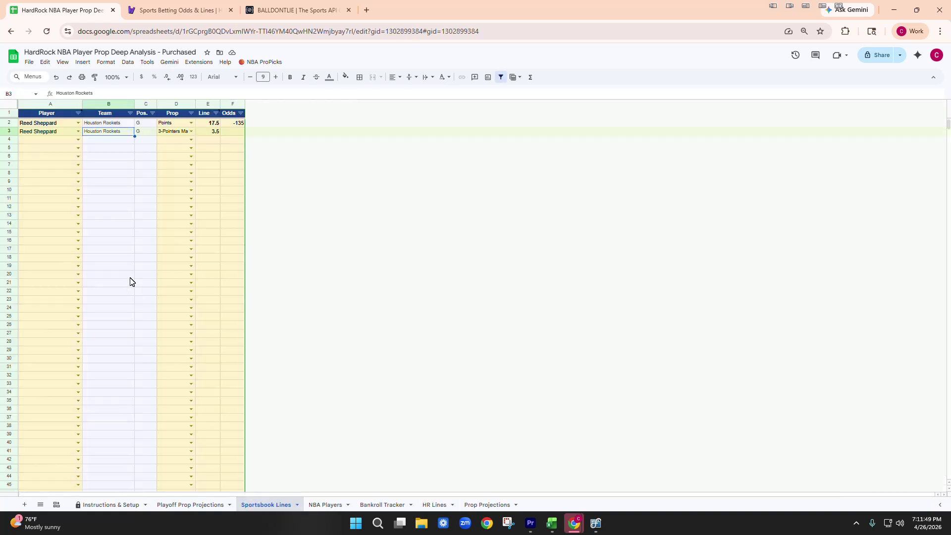
pyautogui.click(264, 63)
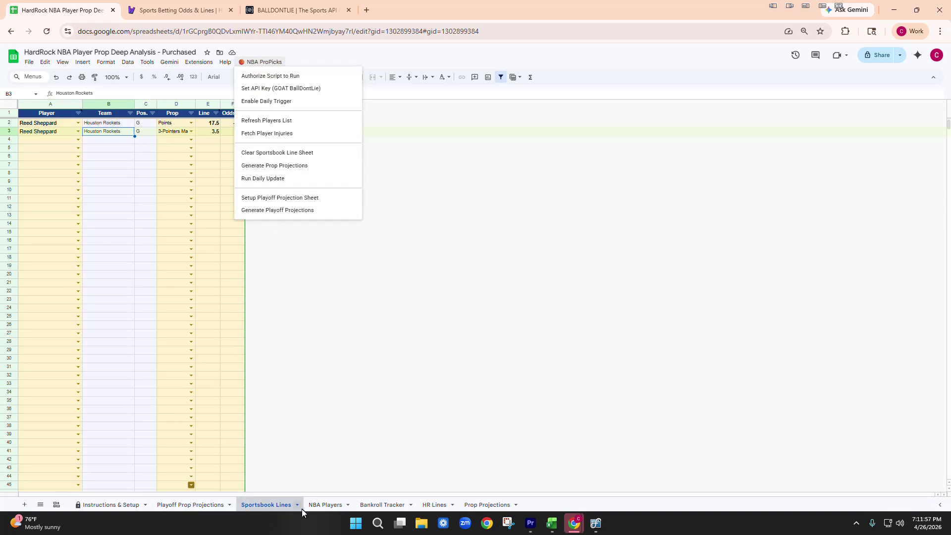
pyautogui.click(429, 465)
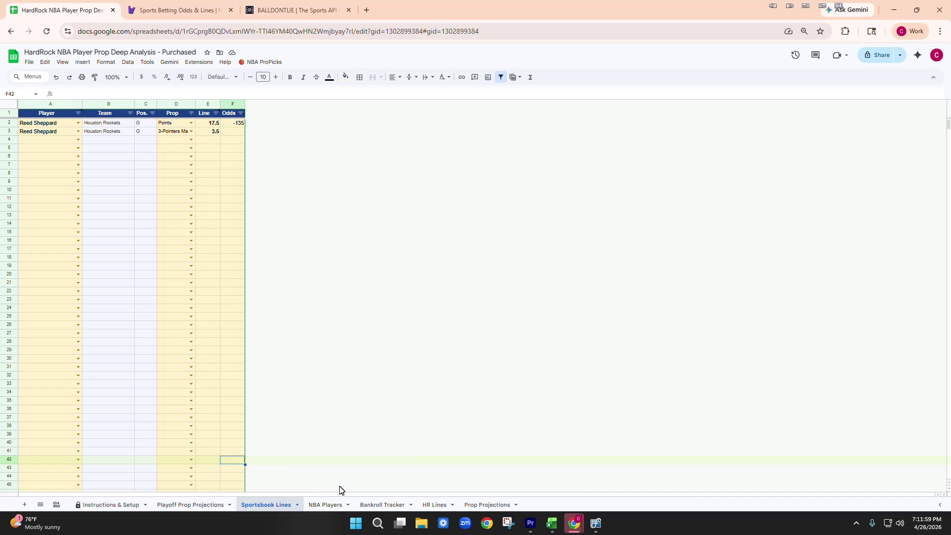
pyautogui.click(434, 504)
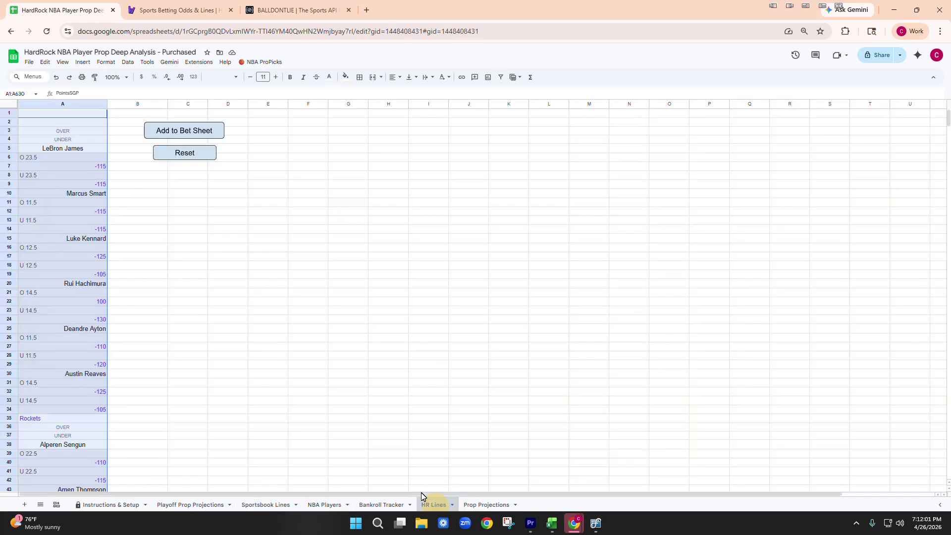
pyautogui.click(182, 131)
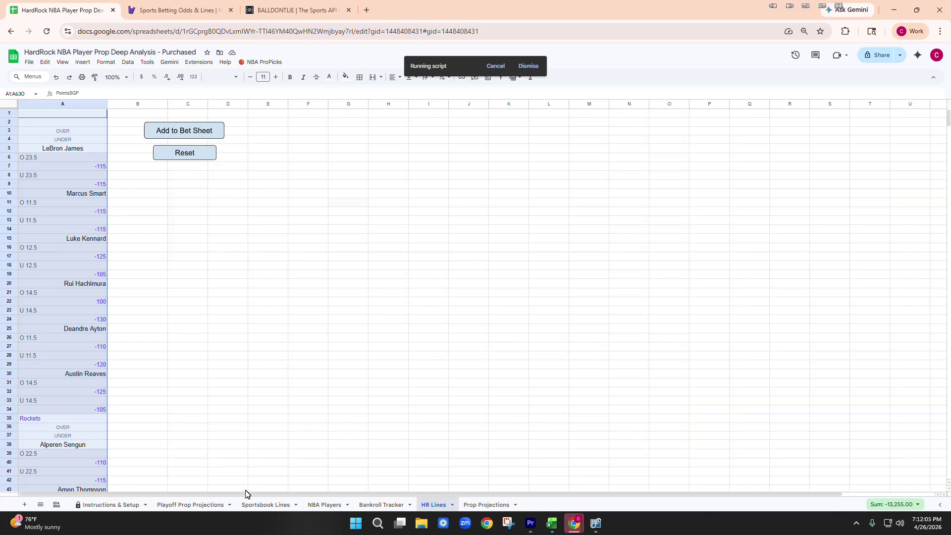
# Inspect Reed Sheppard's Points and 3-Pointers rows at the top of the Sportsbook Lines sheet
pyautogui.click(265, 505)
pyautogui.moveTo(53, 124); pyautogui.dragTo(56, 131)
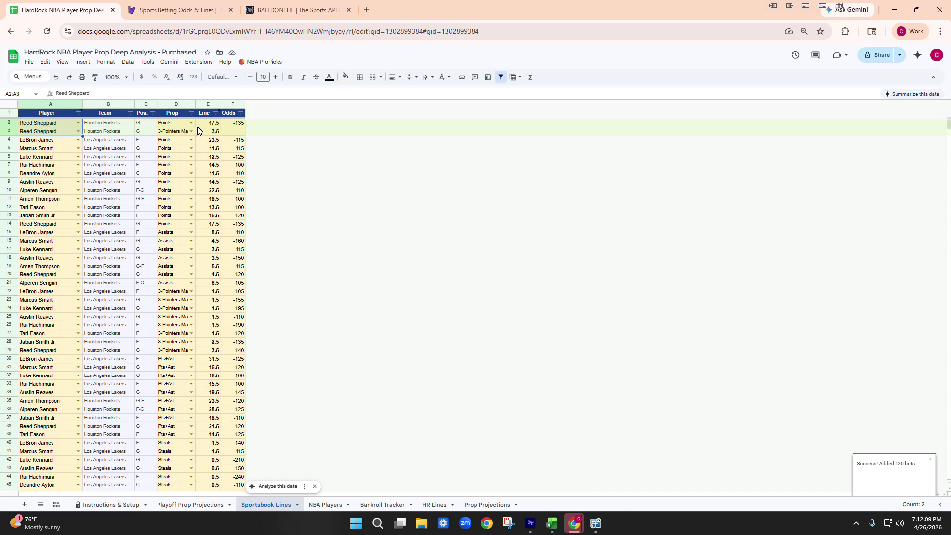
pyautogui.click(210, 114)
pyautogui.click(174, 124)
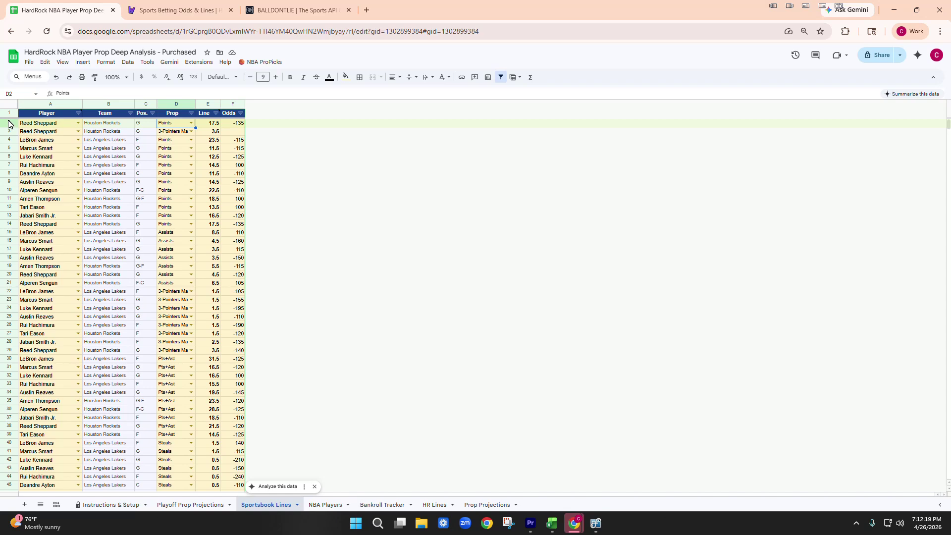
pyautogui.click(217, 125)
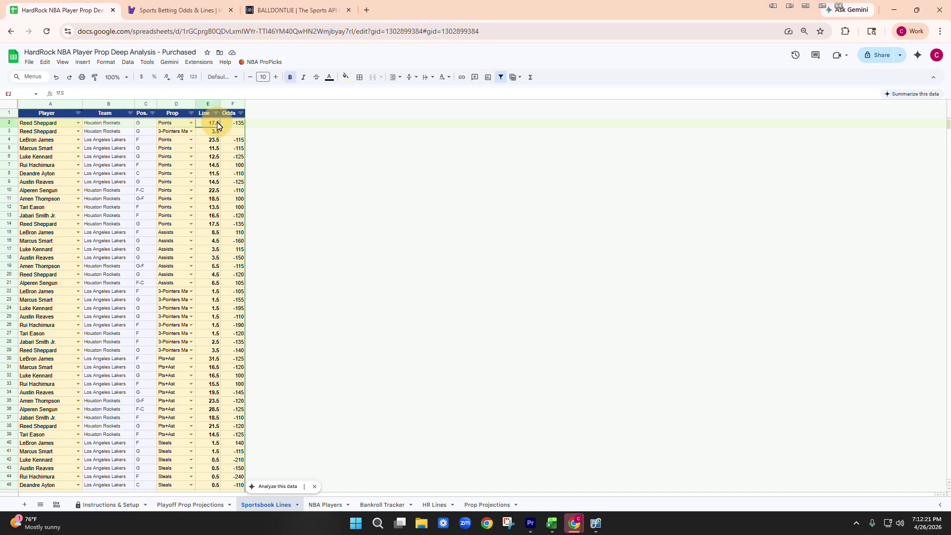
# Compare Reed Sheppard's Points line in row 14 with the one in row 2, and look through the full list of imported lines
pyautogui.scroll(-2, 211, 225)
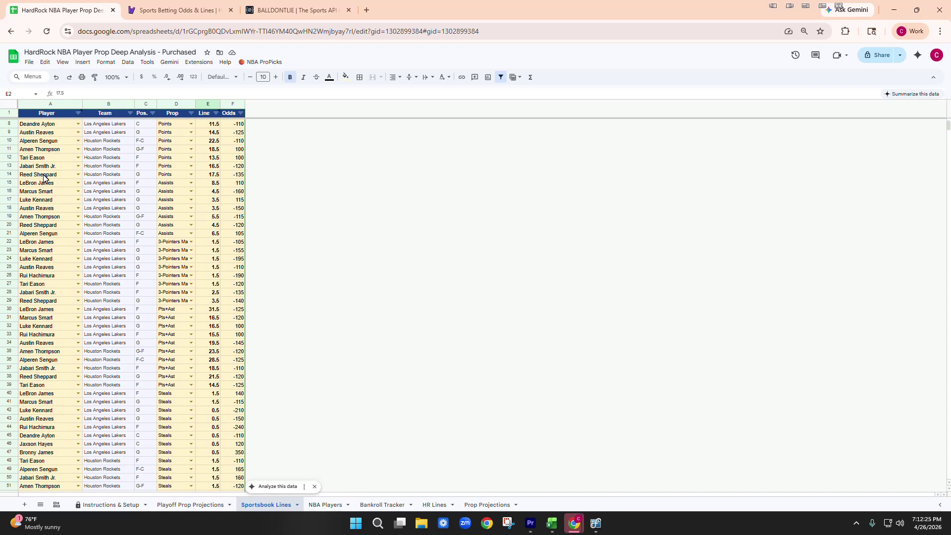
pyautogui.click(211, 175)
pyautogui.scroll(2, 213, 189)
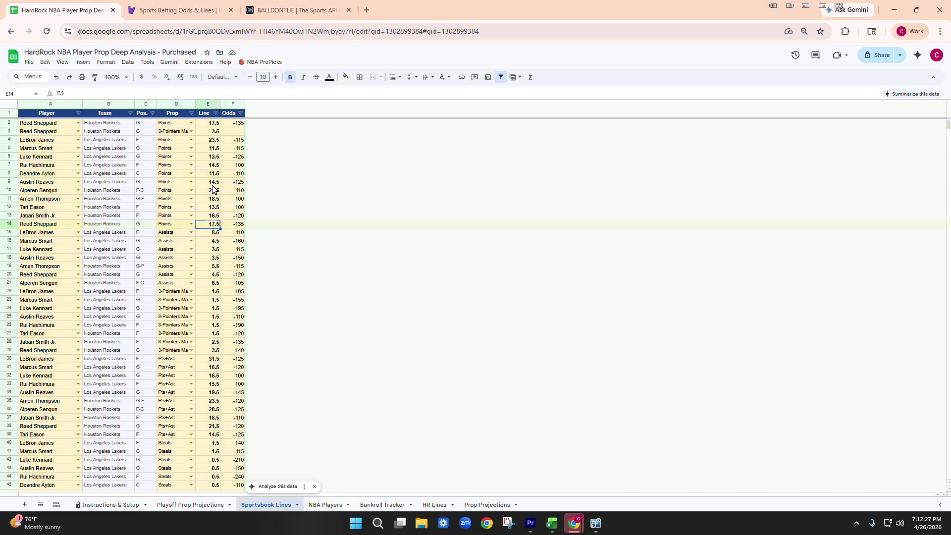
pyautogui.click(180, 225)
pyautogui.click(219, 226)
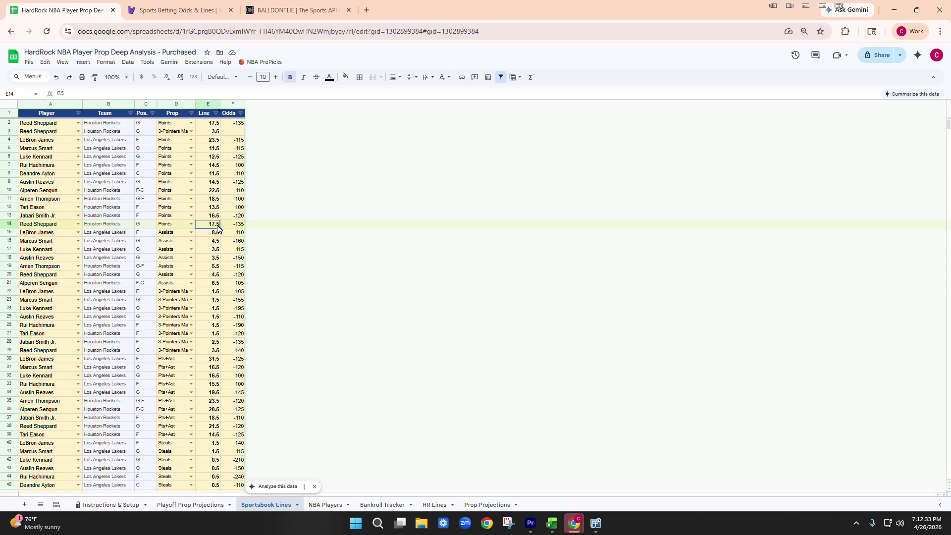
pyautogui.click(211, 124)
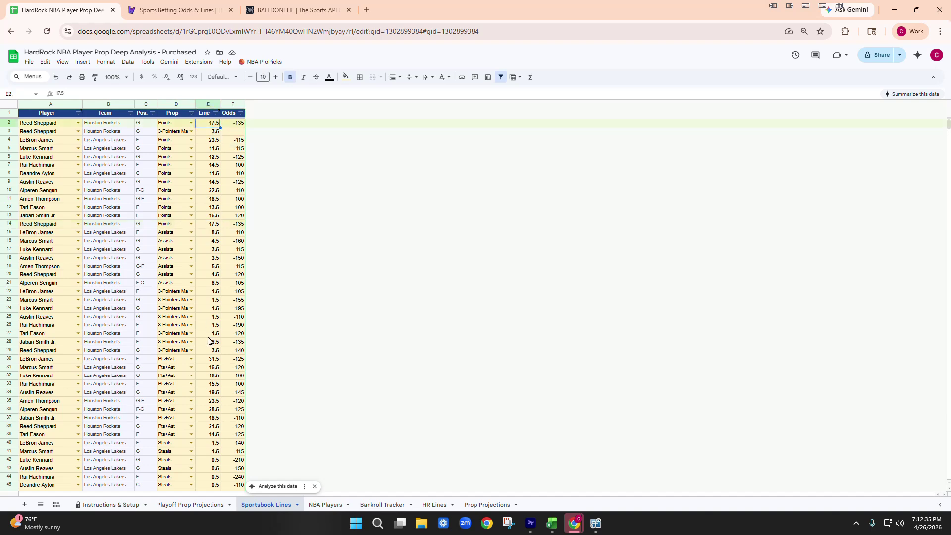
pyautogui.scroll(-20, 69, 240)
pyautogui.scroll(12, 70, 241)
pyautogui.scroll(8, 69, 240)
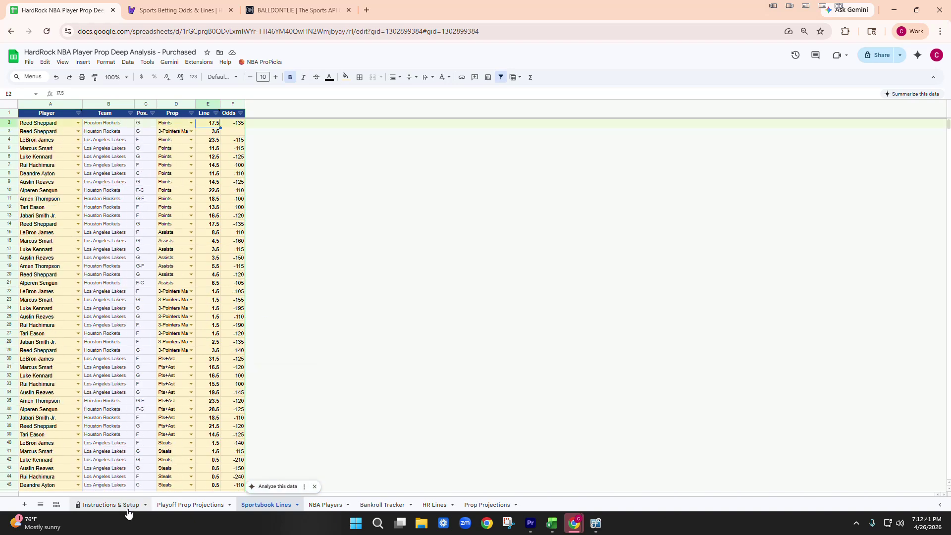
# Select Marcus Smart as the player on the Playoff Prop Projections sheet and generate his projections, running the generation a second time
pyautogui.click(167, 504)
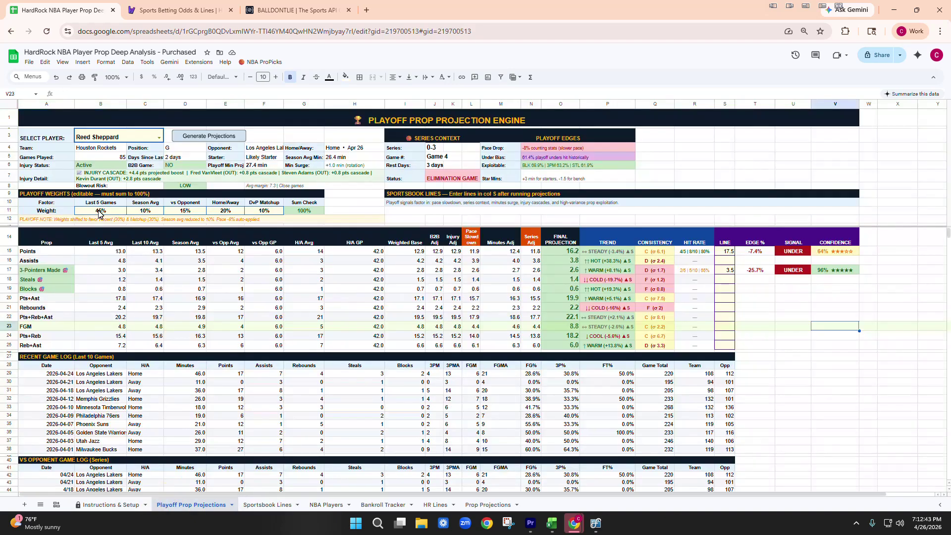
pyautogui.click(139, 136)
pyautogui.write('maruc')
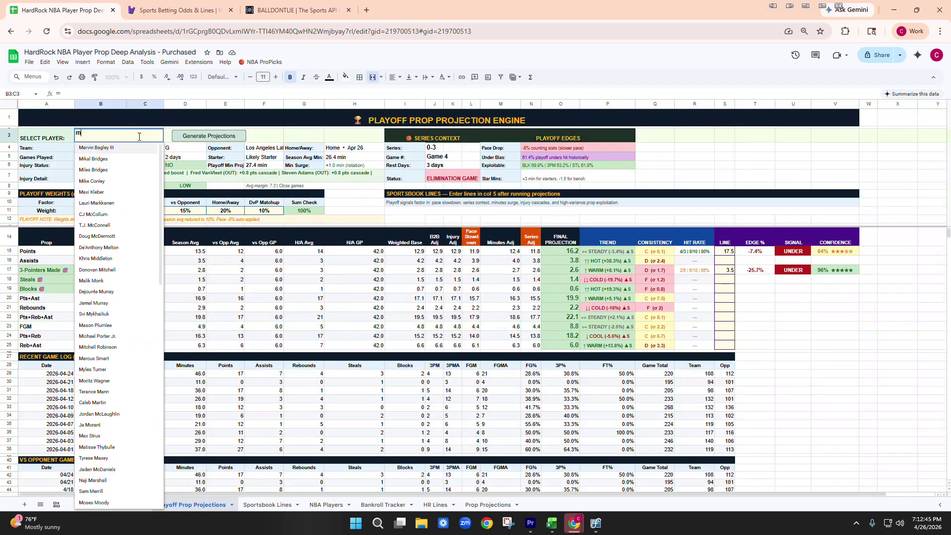
pyautogui.press('BackSpace')
pyautogui.write('cus sm')
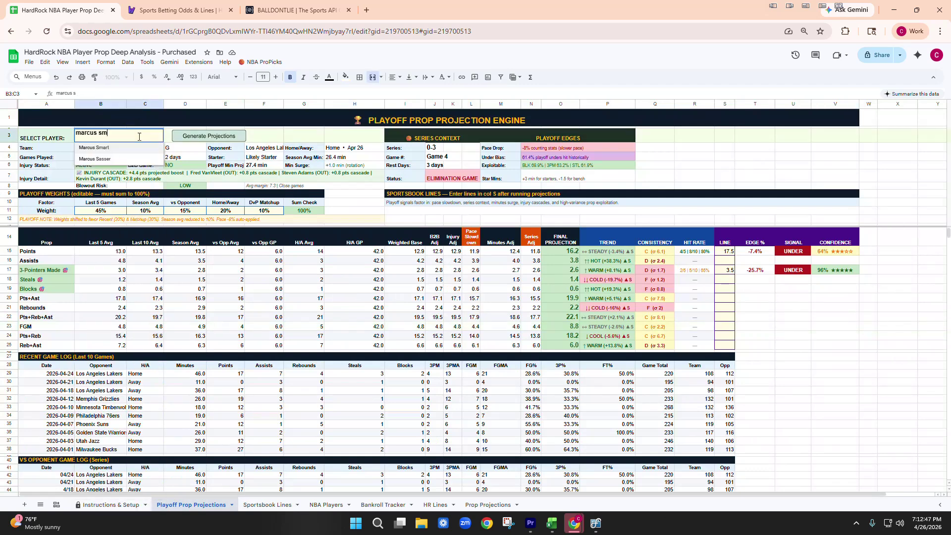
pyautogui.write('art')
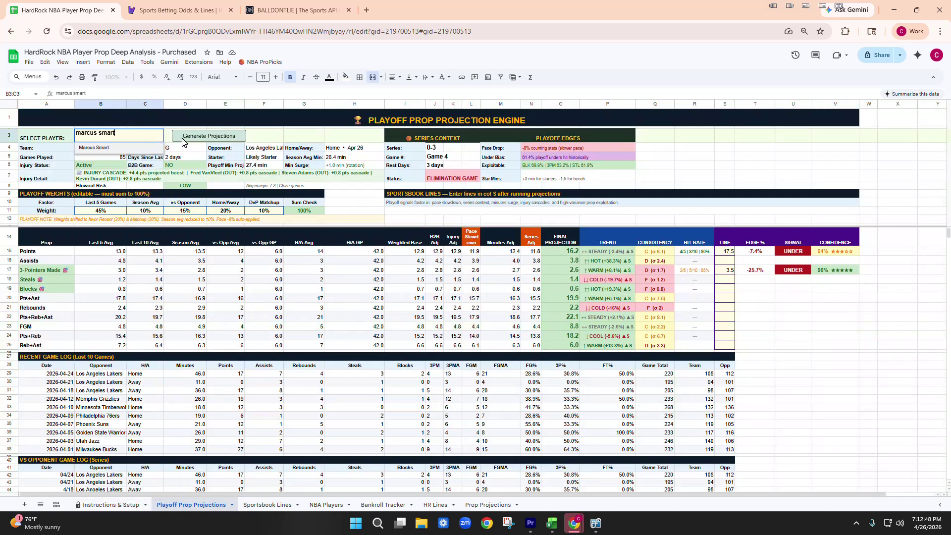
pyautogui.click(131, 148)
pyautogui.click(202, 138)
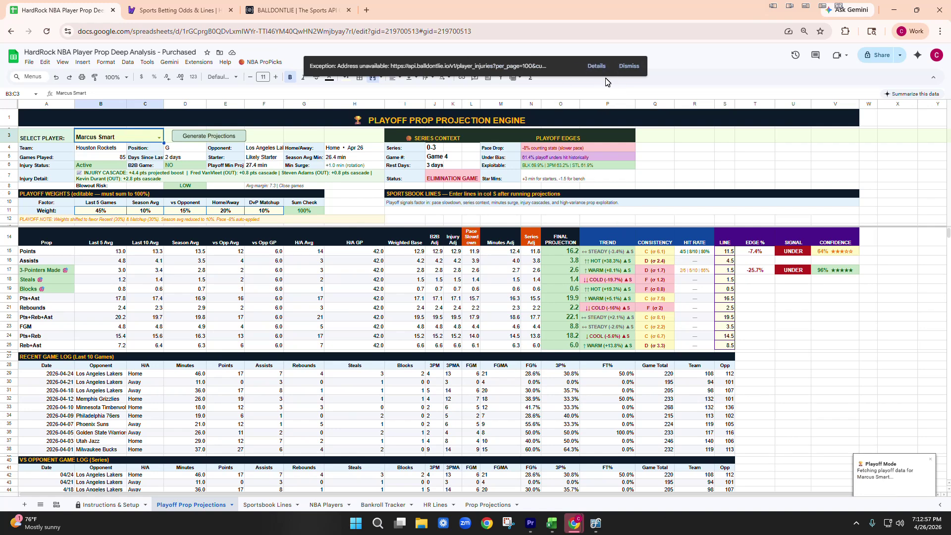
pyautogui.click(629, 66)
pyautogui.click(212, 138)
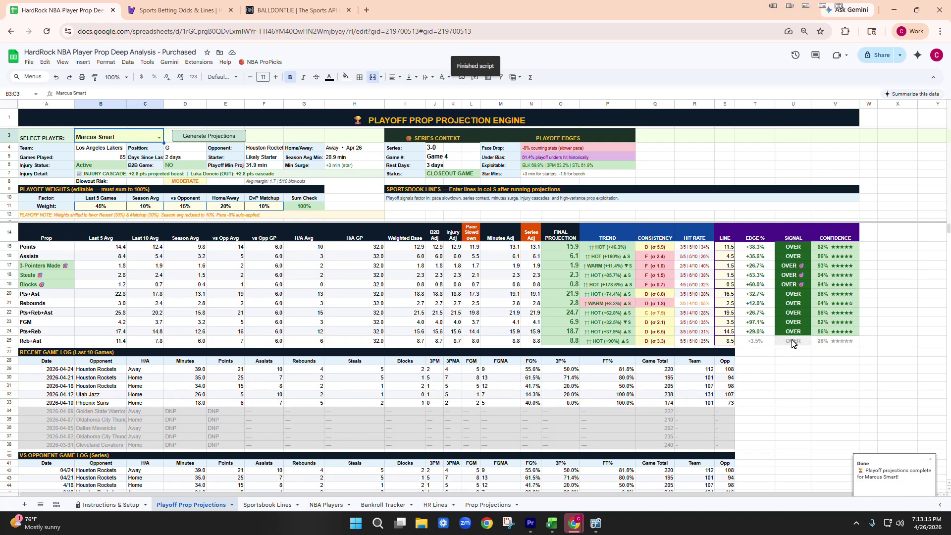
# Review Marcus Smart's prop signals and 3-Pointers Made line against the 3PM values in his recent and series game logs
pyautogui.click(800, 272)
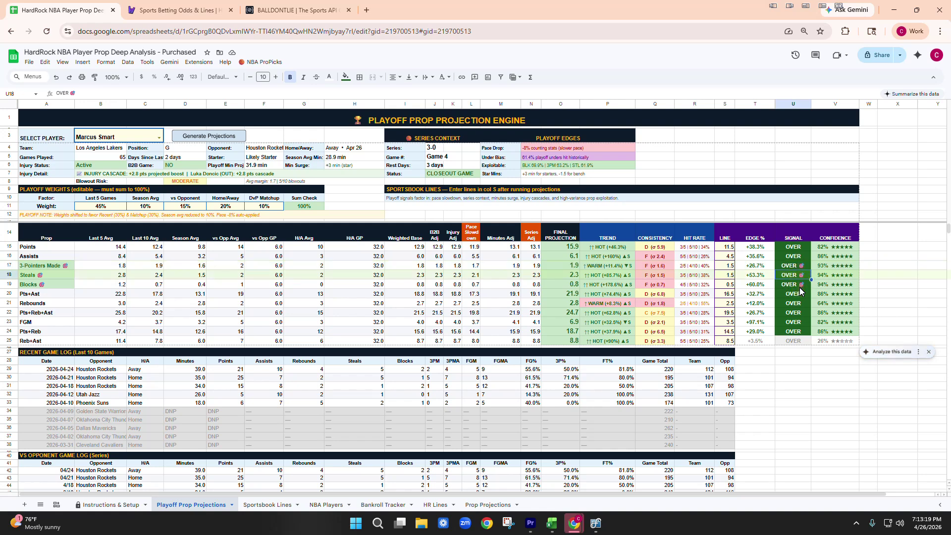
pyautogui.click(721, 267)
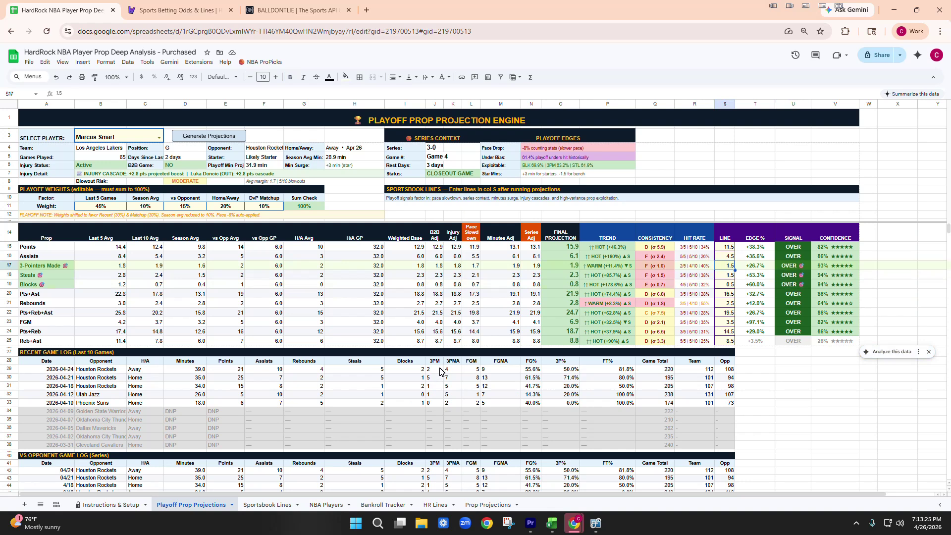
pyautogui.click(434, 378)
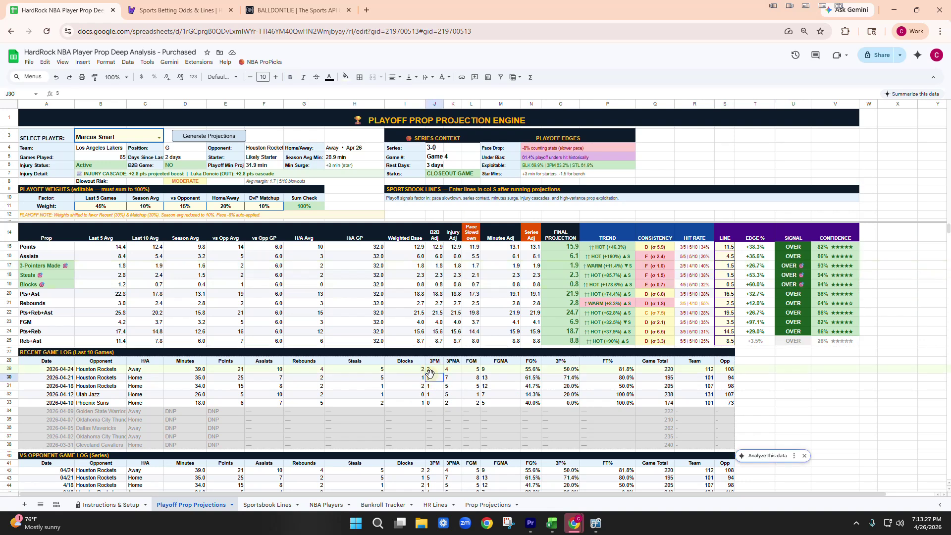
pyautogui.click(433, 393)
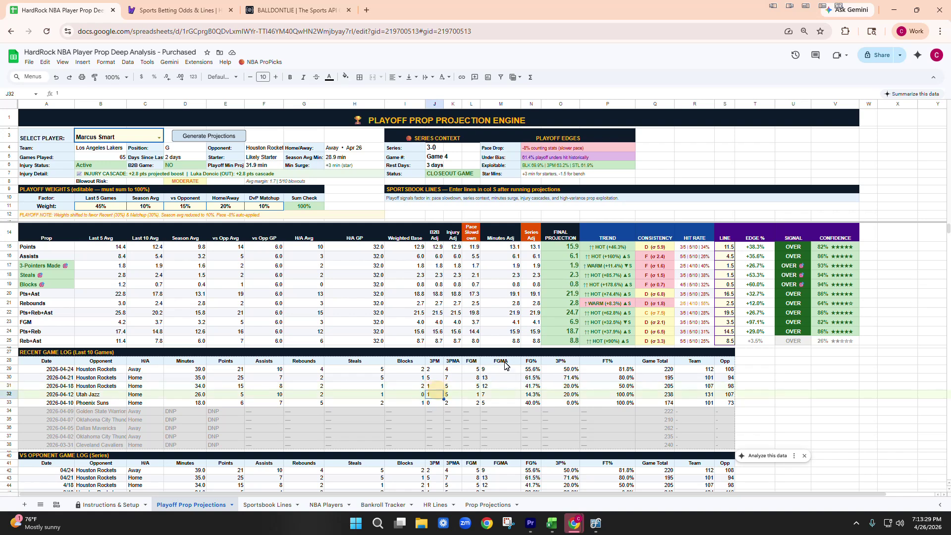
pyautogui.scroll(-2, 509, 371)
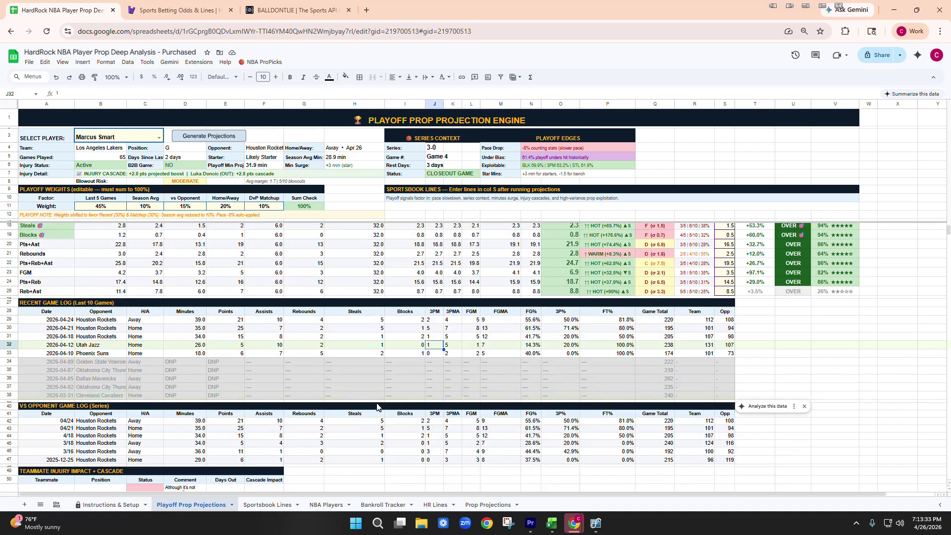
# Select the 3PM values of all six Houston Rockets games in the vs-opponent game log to inspect them
pyautogui.scroll(-2, 377, 407)
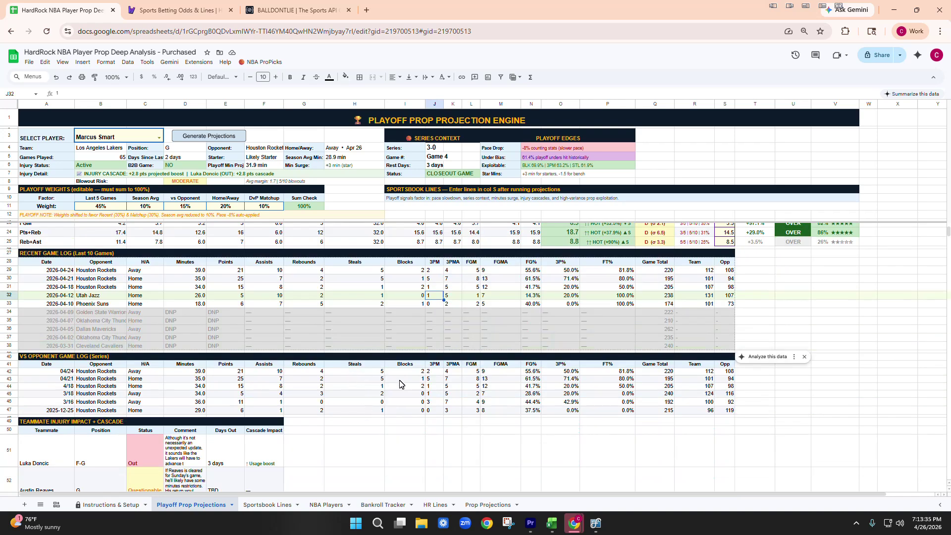
pyautogui.moveTo(432, 374); pyautogui.dragTo(435, 413)
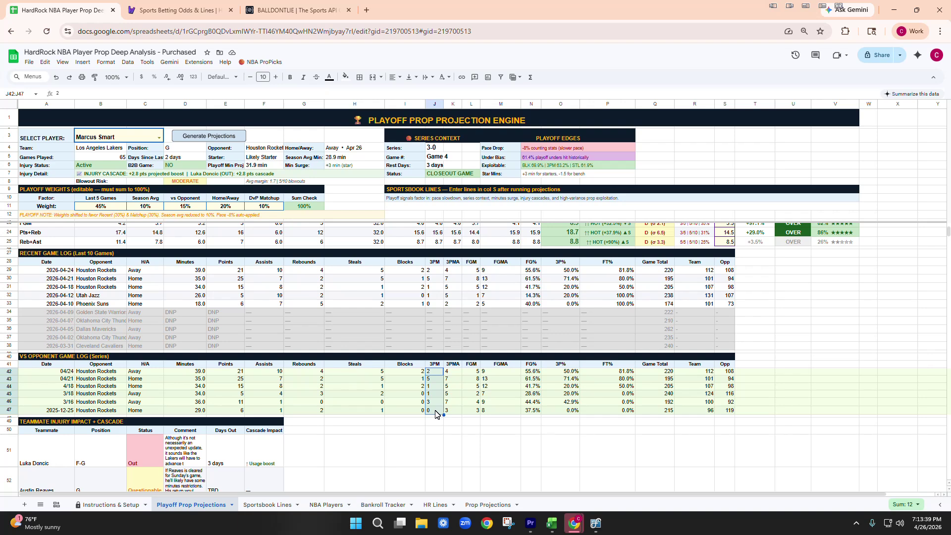
# Set the playoff weight for Last 5 Games to 15% and the vs Opponent weight to 45%
pyautogui.scroll(2, 435, 414)
pyautogui.click(110, 206)
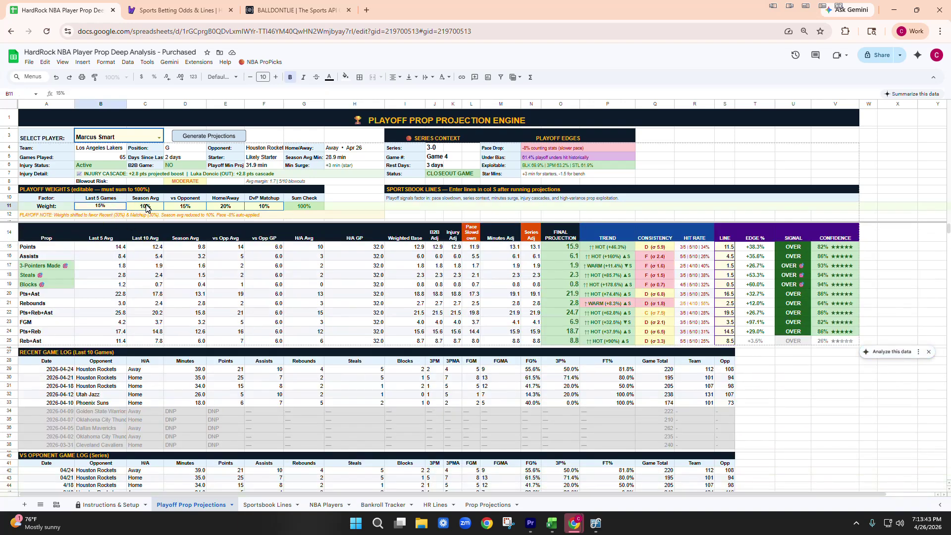
pyautogui.click(180, 207)
pyautogui.press('Delete')
pyautogui.write('4')
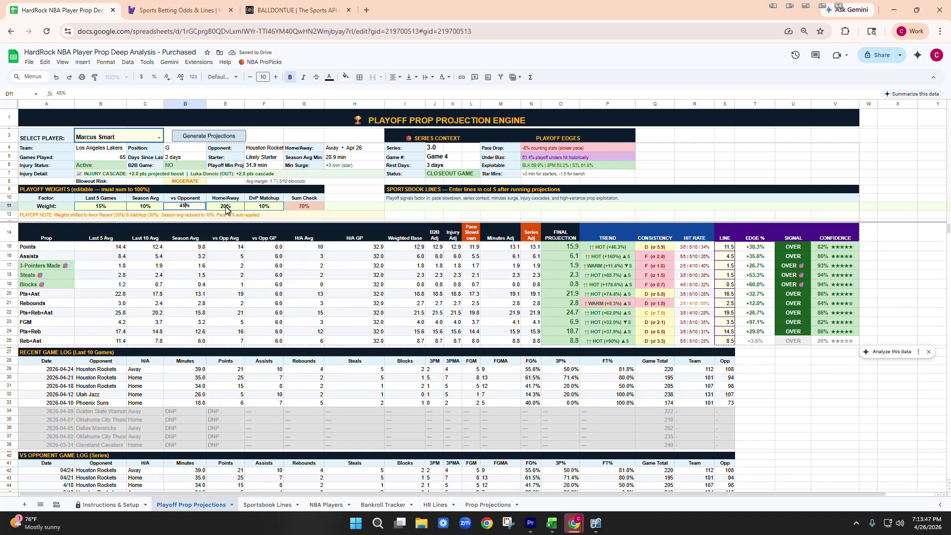
pyautogui.click(240, 247)
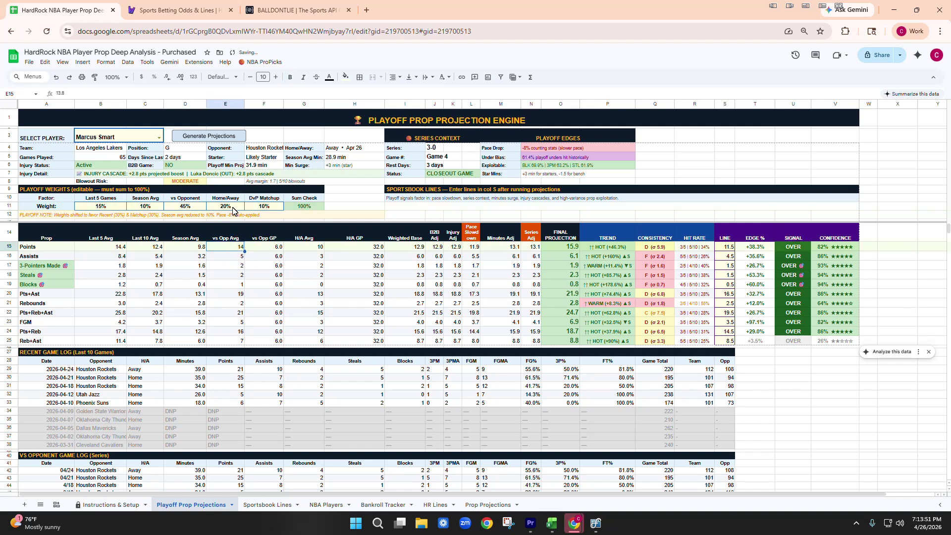
# Set the DvP Matchup weight to 5% and the Season Avg weight to 15%
pyautogui.click(267, 210)
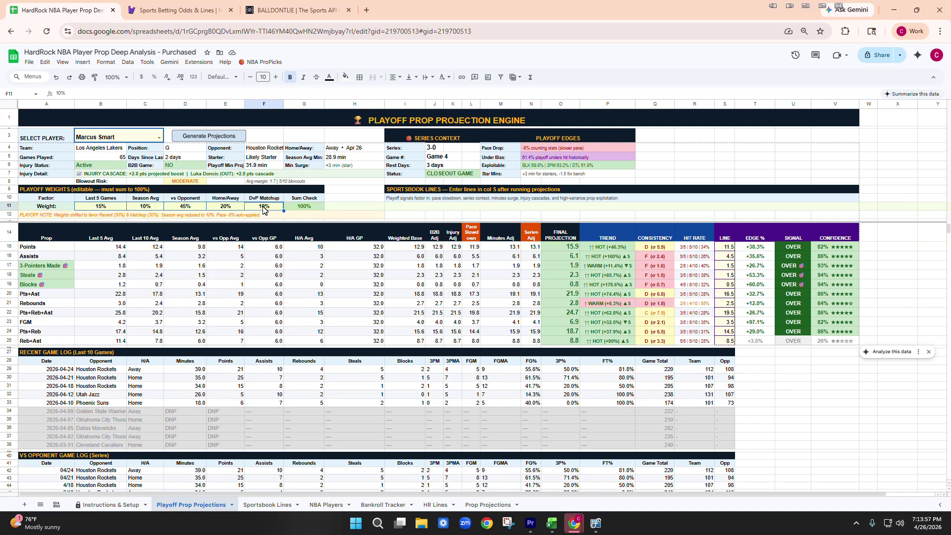
pyautogui.write('5')
pyautogui.click(213, 208)
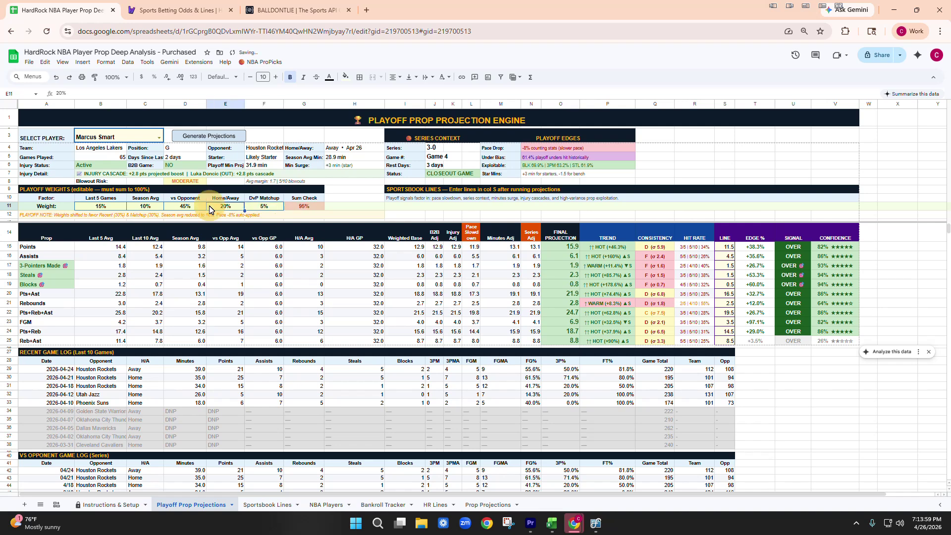
pyautogui.click(183, 209)
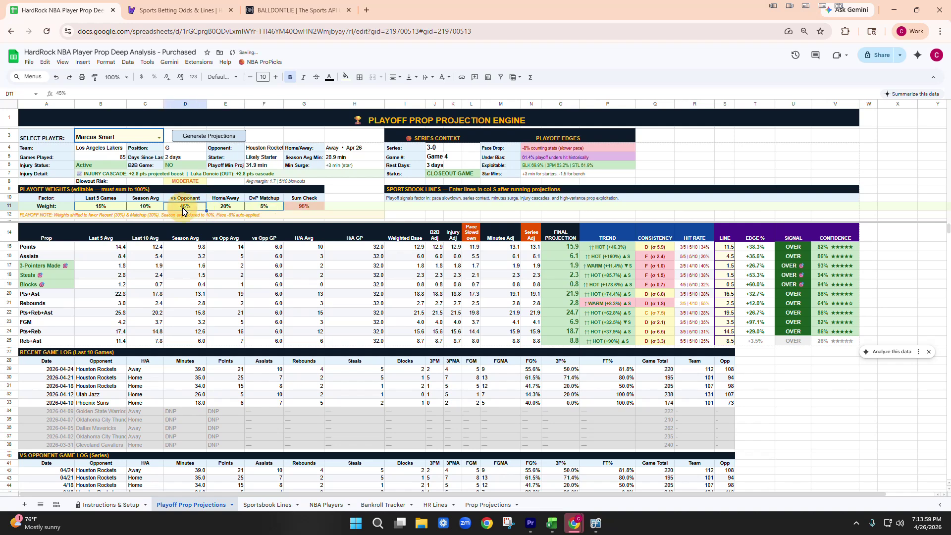
pyautogui.click(152, 207)
pyautogui.write('15')
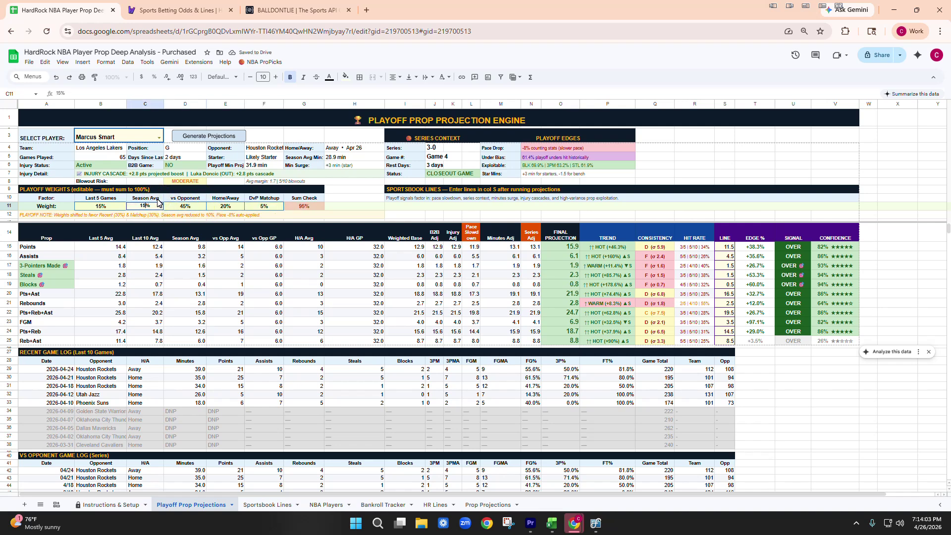
# Regenerate Marcus Smart's projections with the new weights, dismissing any script errors and rerunning until the generation completes
pyautogui.click(212, 136)
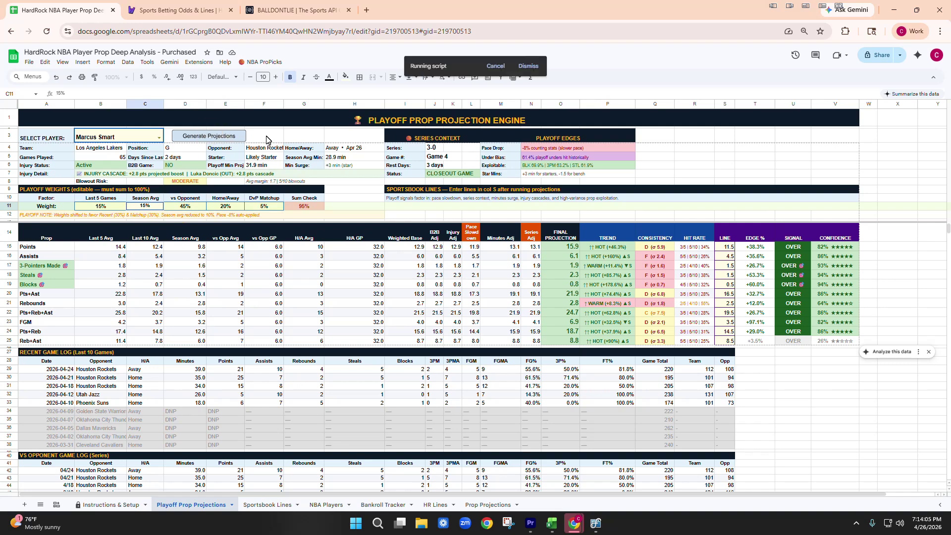
pyautogui.click(181, 208)
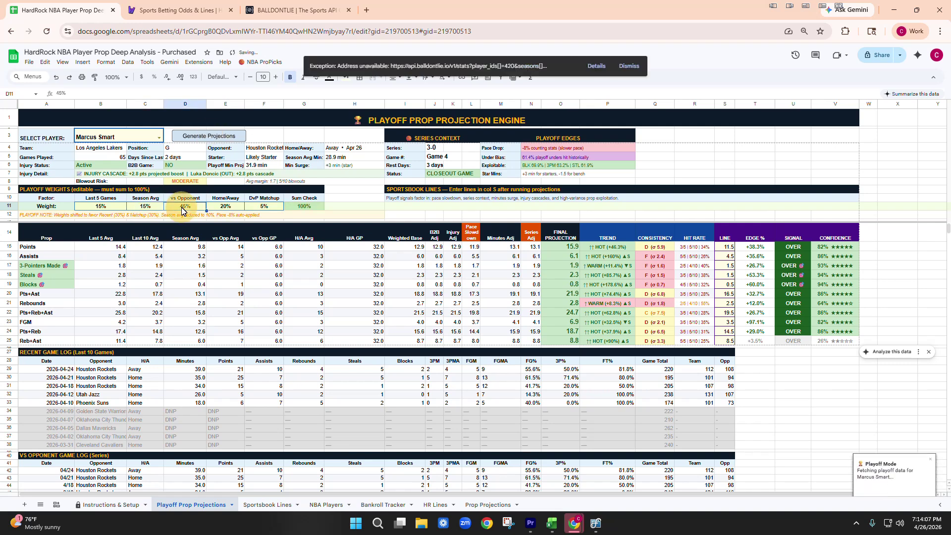
pyautogui.click(151, 208)
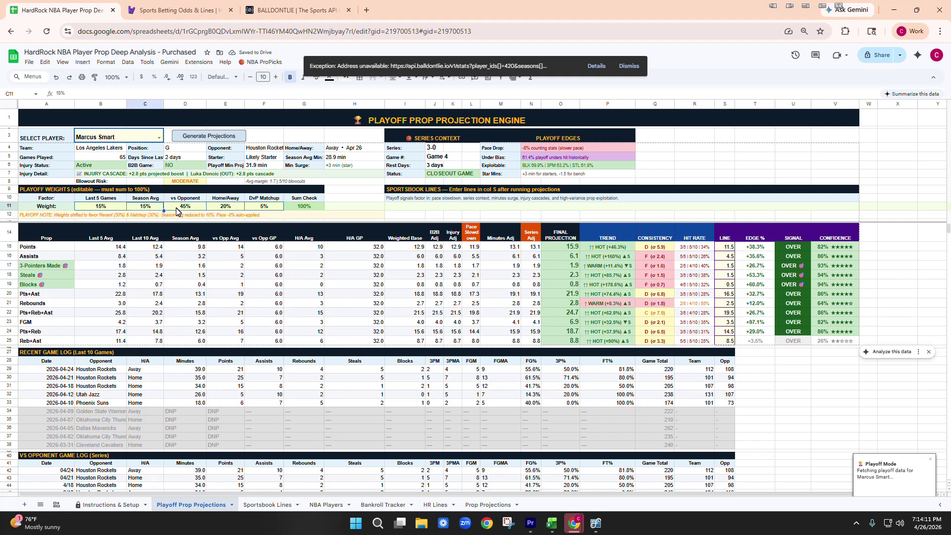
pyautogui.click(225, 138)
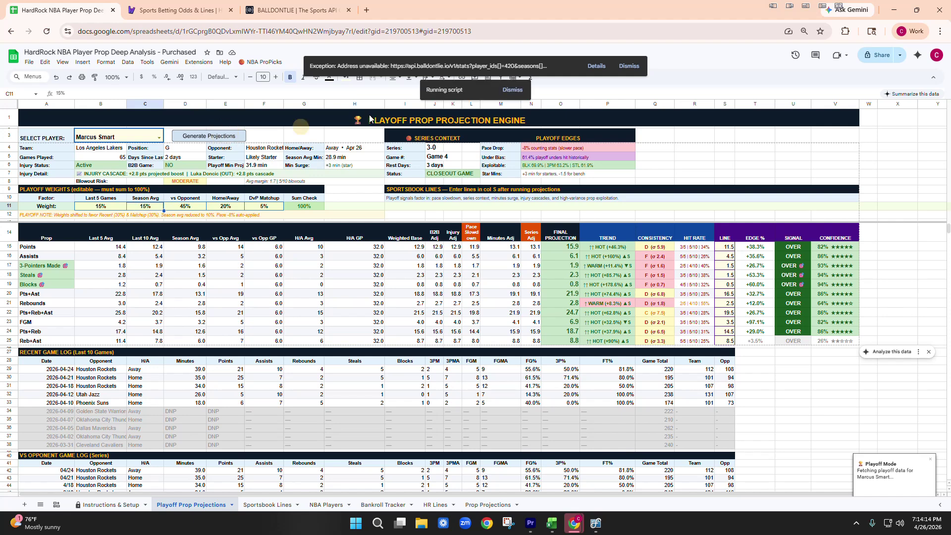
pyautogui.click(629, 67)
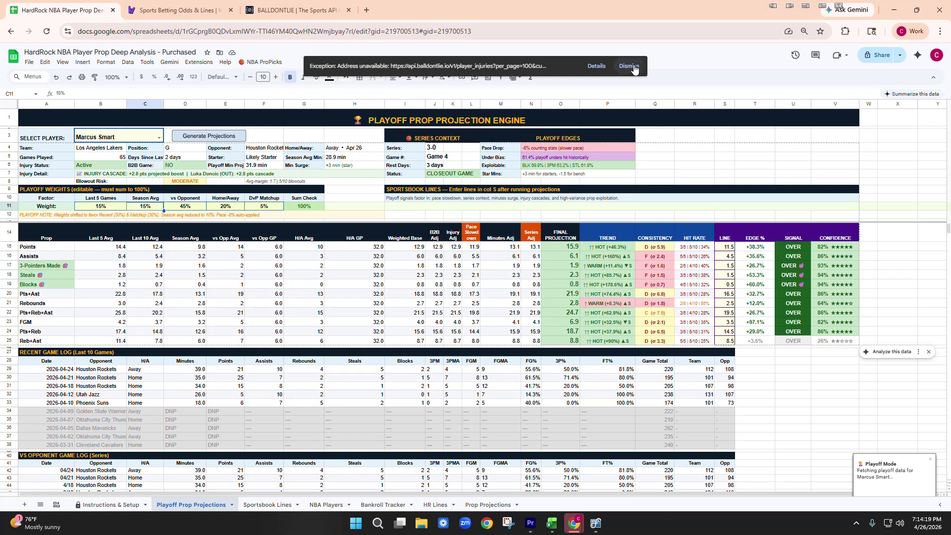
pyautogui.click(629, 66)
pyautogui.click(227, 135)
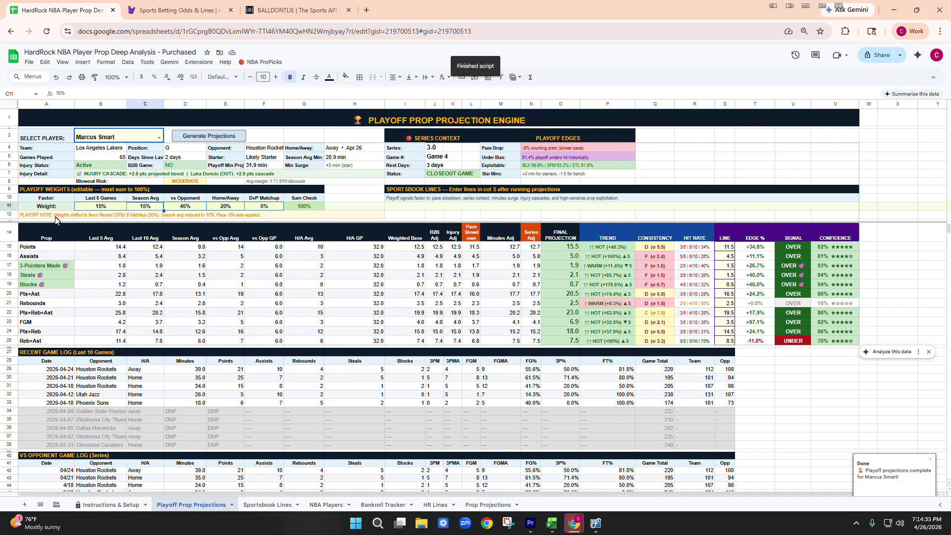
# Review the Points row's edge, final projection and consistency, and check points, rebounds and blocks in the three latest Rockets games
pyautogui.click(108, 207)
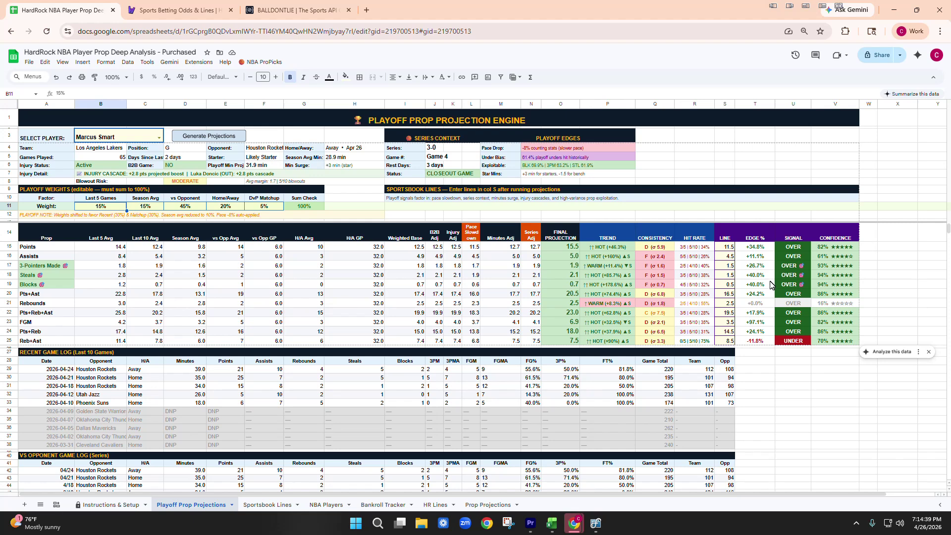
pyautogui.click(751, 248)
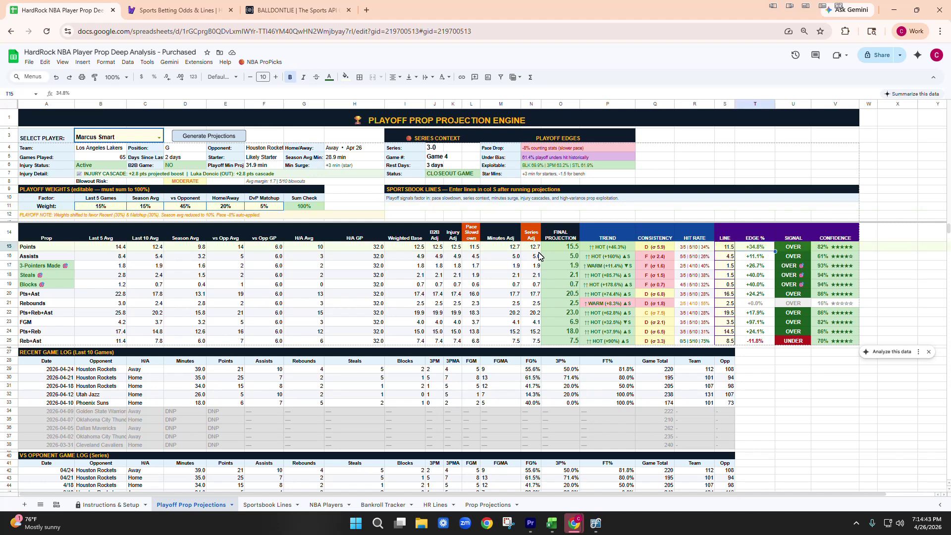
pyautogui.click(568, 248)
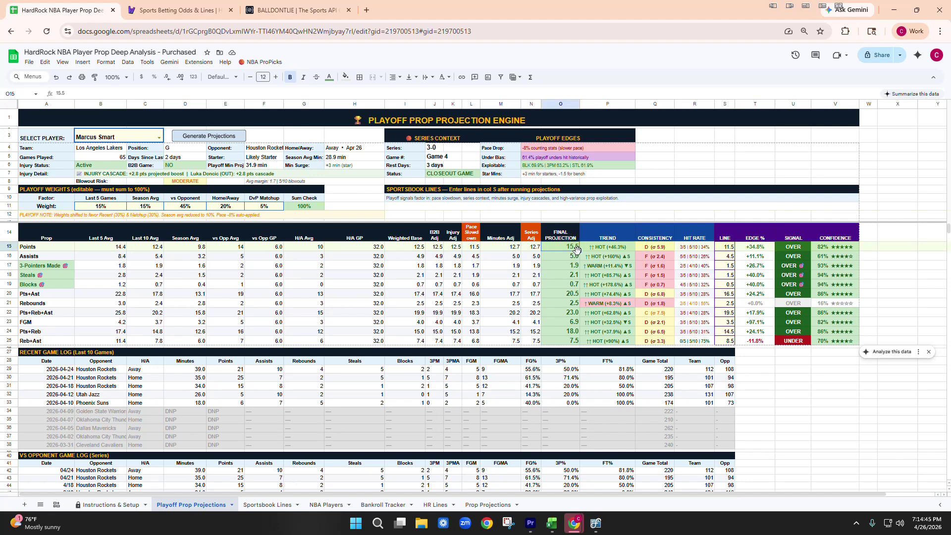
pyautogui.click(658, 247)
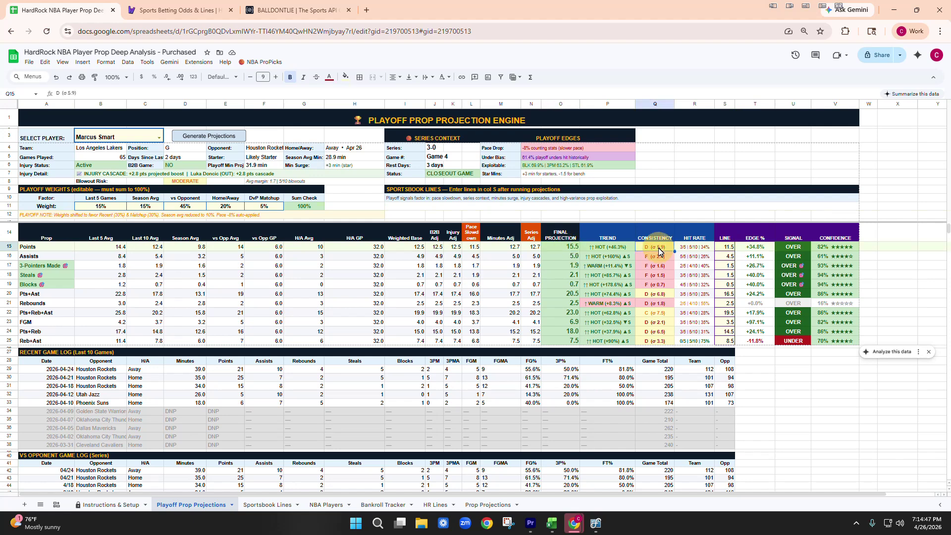
pyautogui.moveTo(234, 394); pyautogui.dragTo(233, 405)
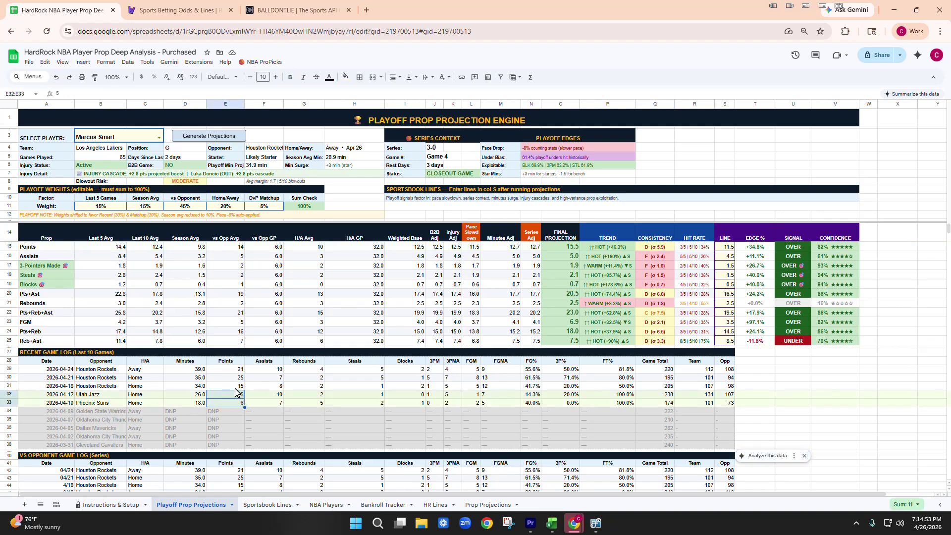
pyautogui.moveTo(235, 370); pyautogui.dragTo(235, 387)
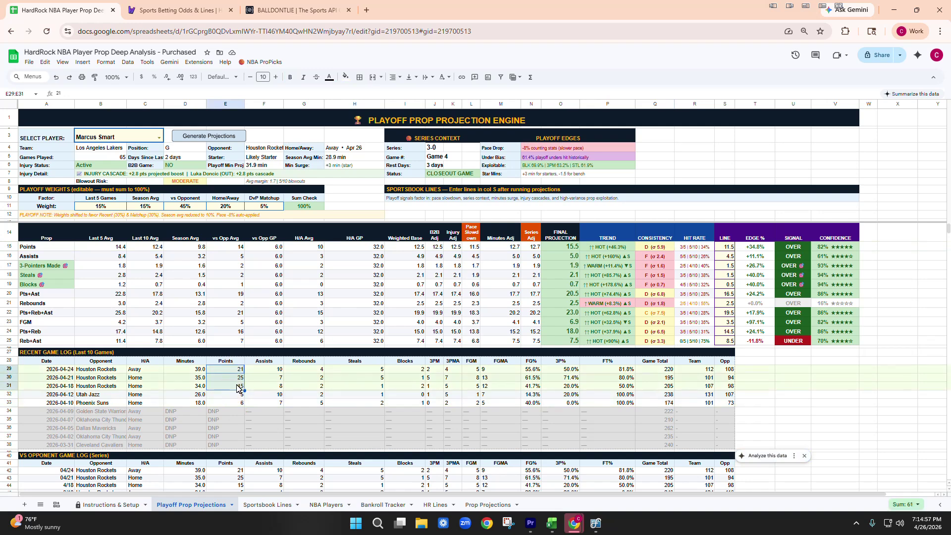
pyautogui.moveTo(279, 371); pyautogui.dragTo(314, 384)
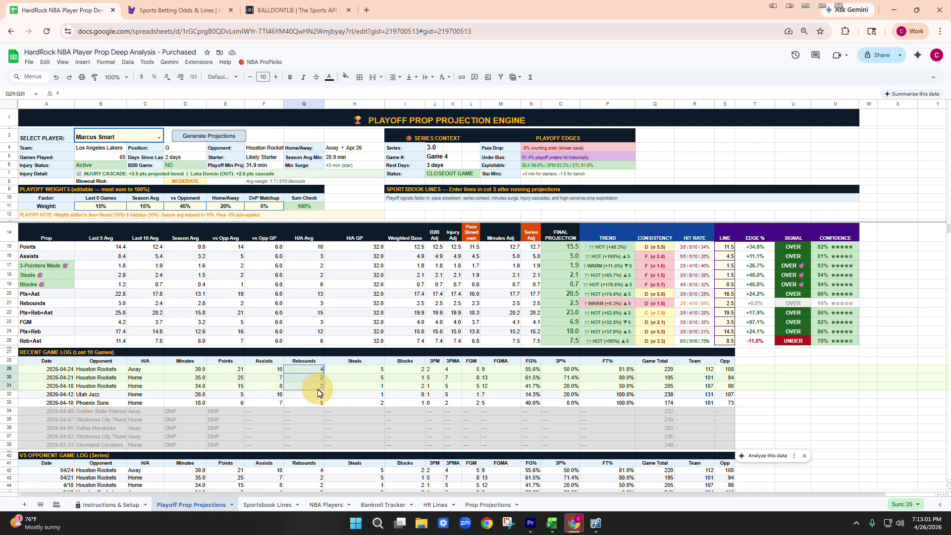
pyautogui.moveTo(380, 371); pyautogui.dragTo(420, 382)
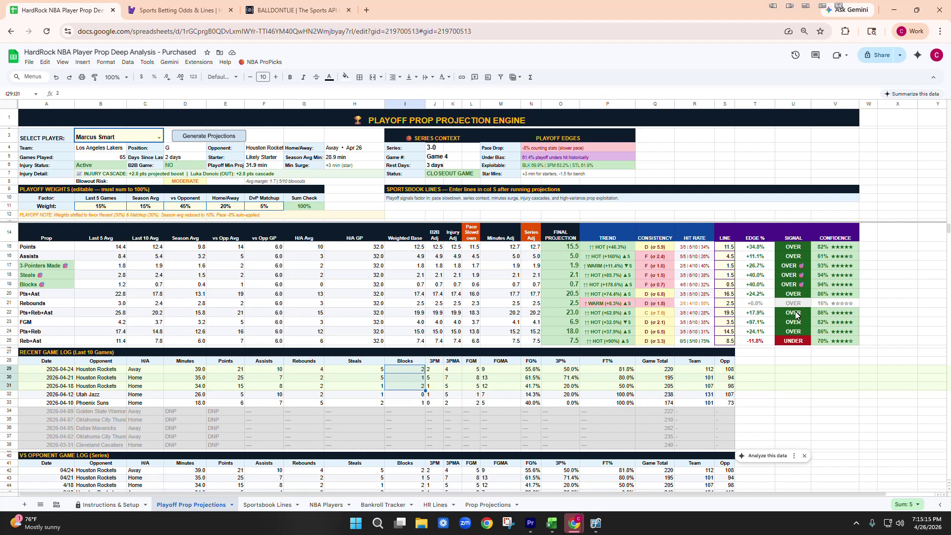
# Inspect the Blocks confidence, the lines for Blocks, Steals and 3-Pointers Made, and the Reb+Ast hit rate, line and edge
pyautogui.click(824, 284)
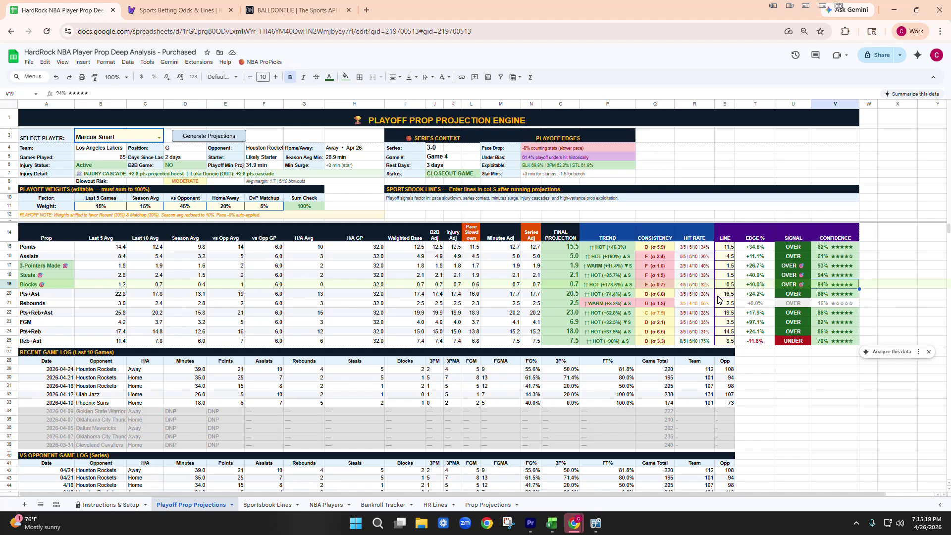
pyautogui.click(735, 286)
pyautogui.click(734, 277)
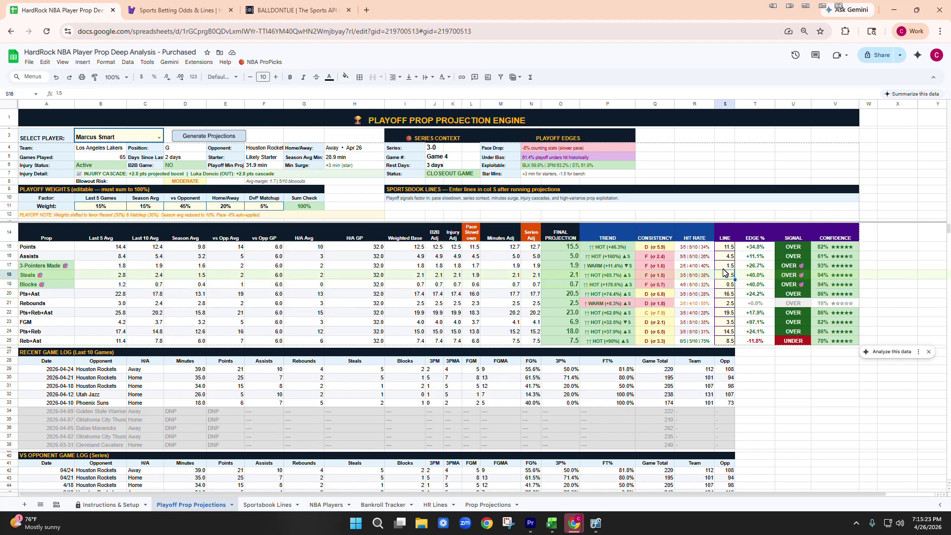
pyautogui.click(723, 269)
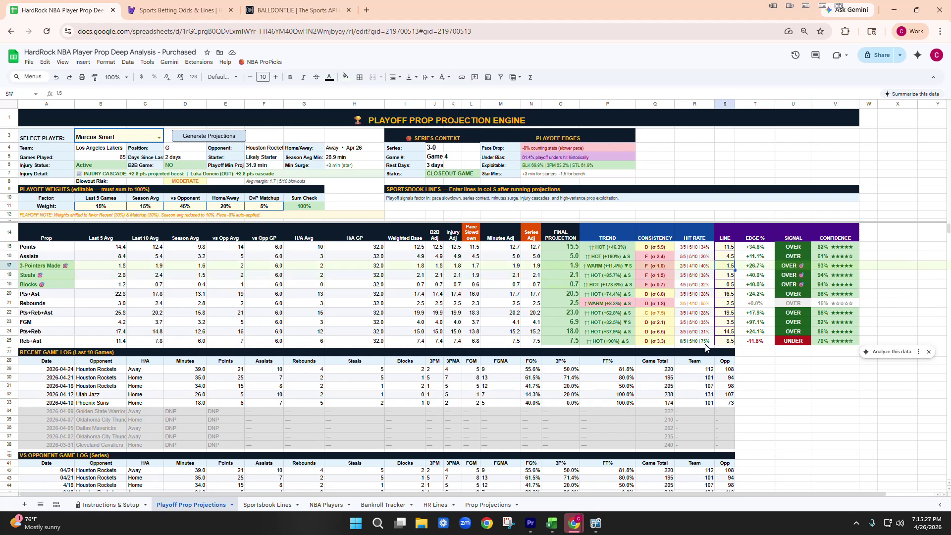
pyautogui.click(705, 342)
pyautogui.click(727, 342)
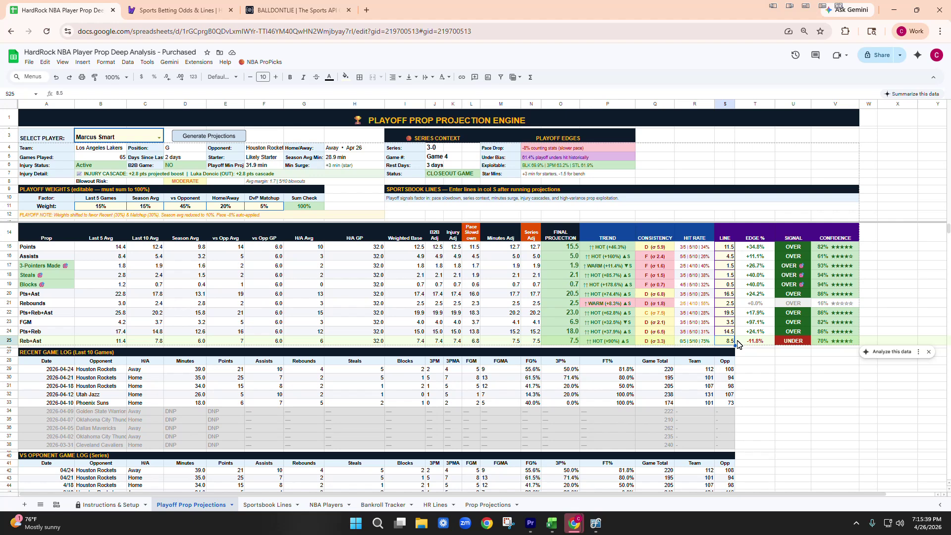
pyautogui.click(752, 339)
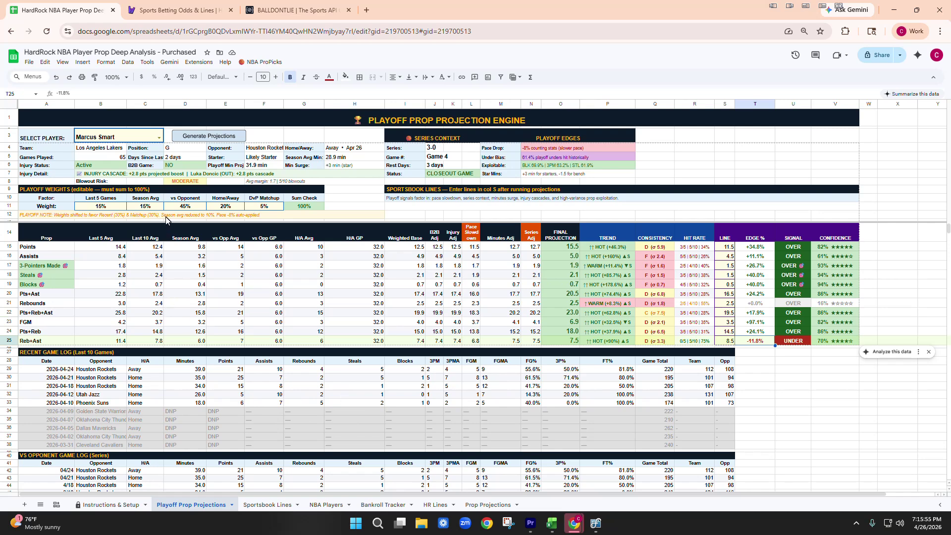
# Compare the Reb+Ast signal and edge with the assists and rebounds in the vs-opponent series log, including the 2025-12-25 game
pyautogui.scroll(-5, 163, 278)
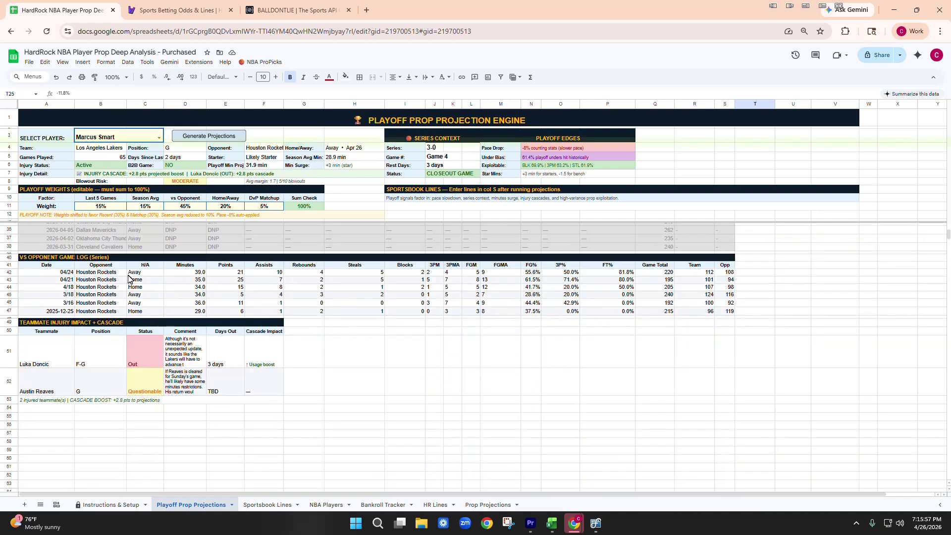
pyautogui.moveTo(119, 272); pyautogui.dragTo(118, 312)
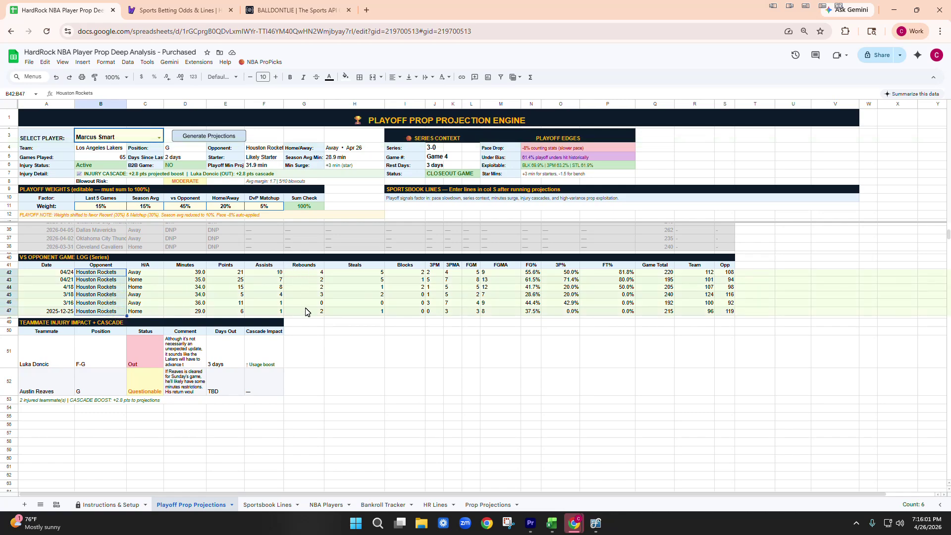
pyautogui.scroll(5, 322, 314)
pyautogui.scroll(-2, 630, 345)
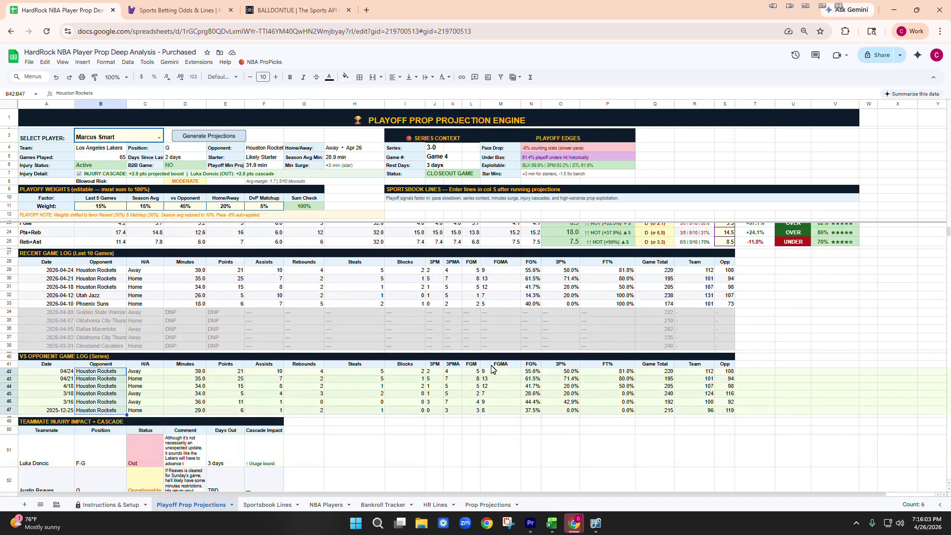
pyautogui.moveTo(274, 412); pyautogui.dragTo(298, 412)
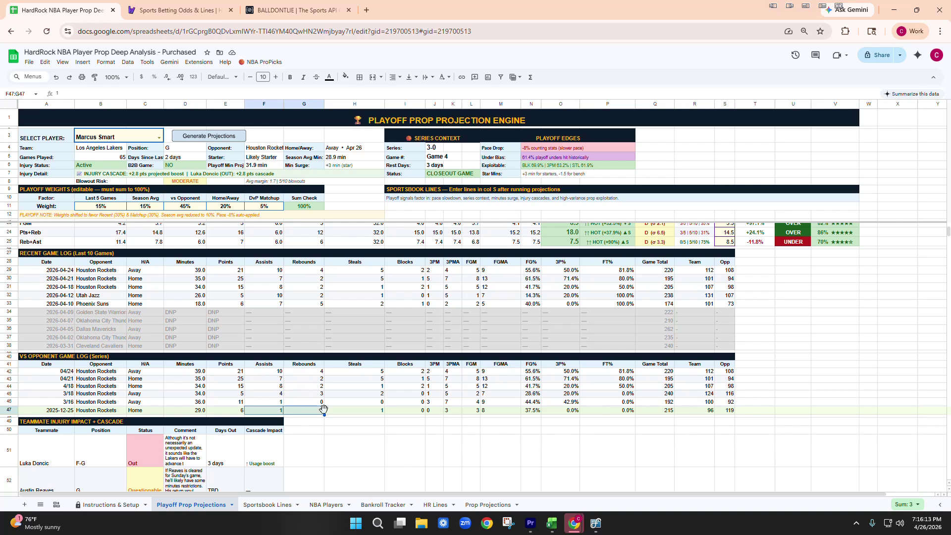
pyautogui.click(737, 243)
pyautogui.scroll(3, 845, 304)
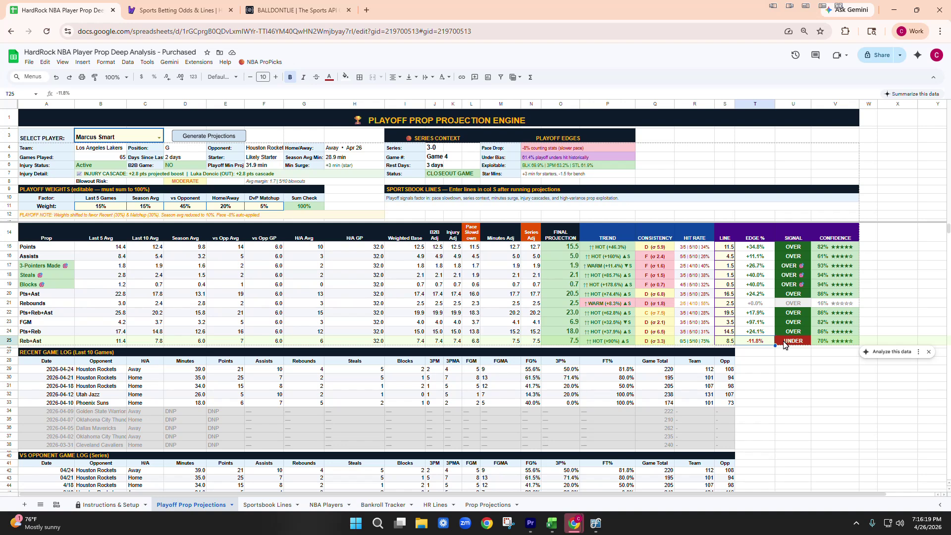
pyautogui.scroll(-2, 658, 379)
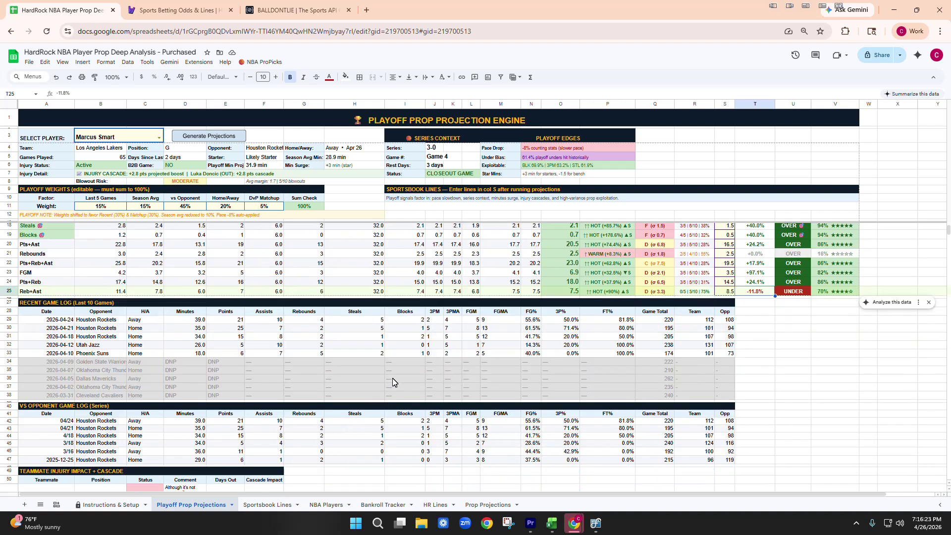
pyautogui.scroll(2, 408, 377)
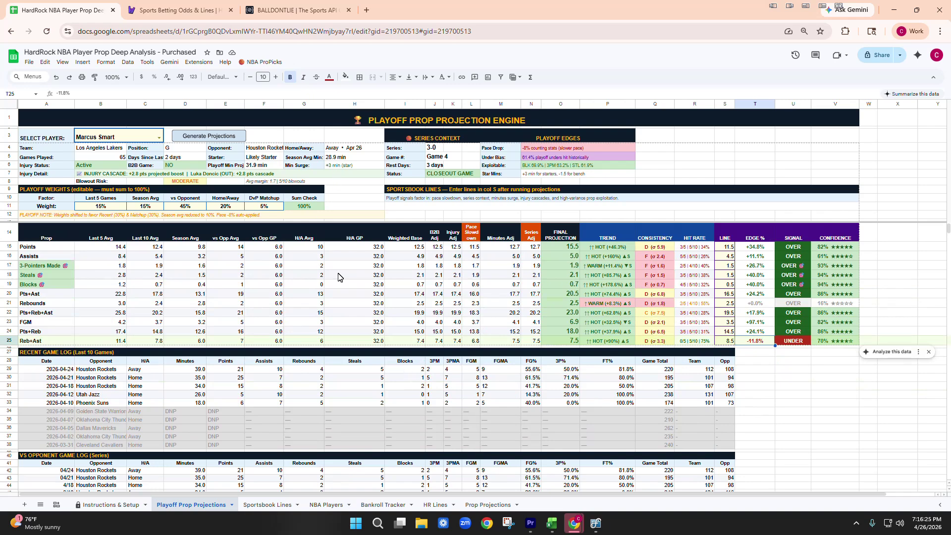
# Review Marcus Smart's recent and vs-opponent game logs, and look over the players listed in the Sportsbook Lines sheet
pyautogui.scroll(-2, 412, 379)
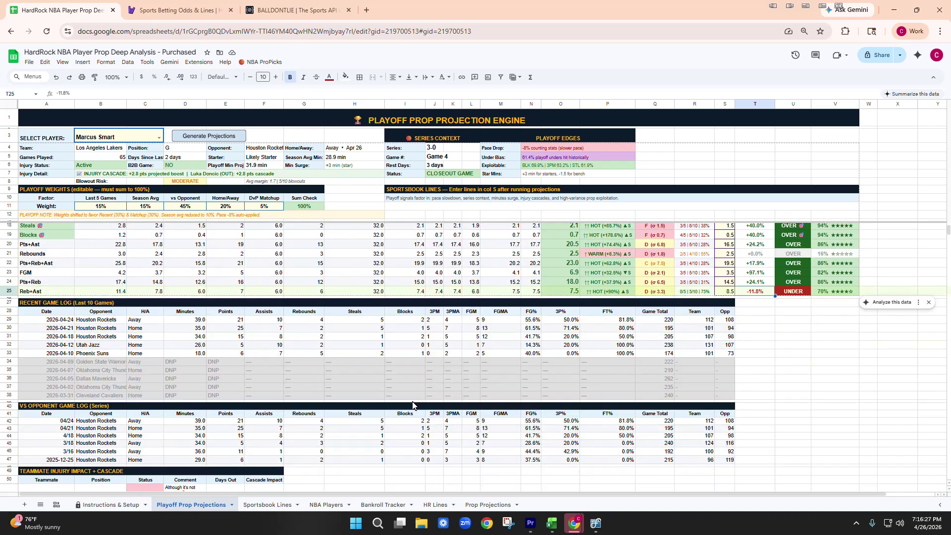
pyautogui.scroll(-4, 411, 411)
pyautogui.scroll(5, 267, 453)
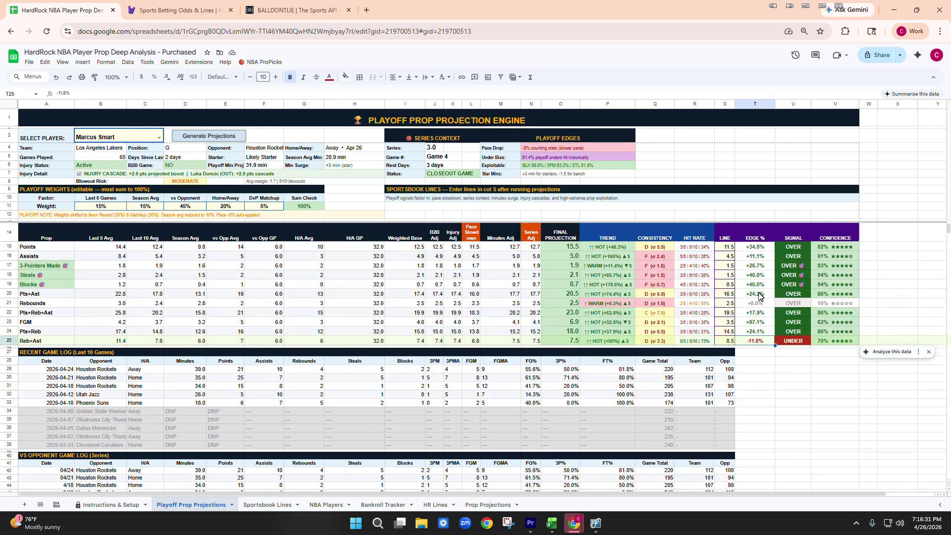
pyautogui.click(267, 505)
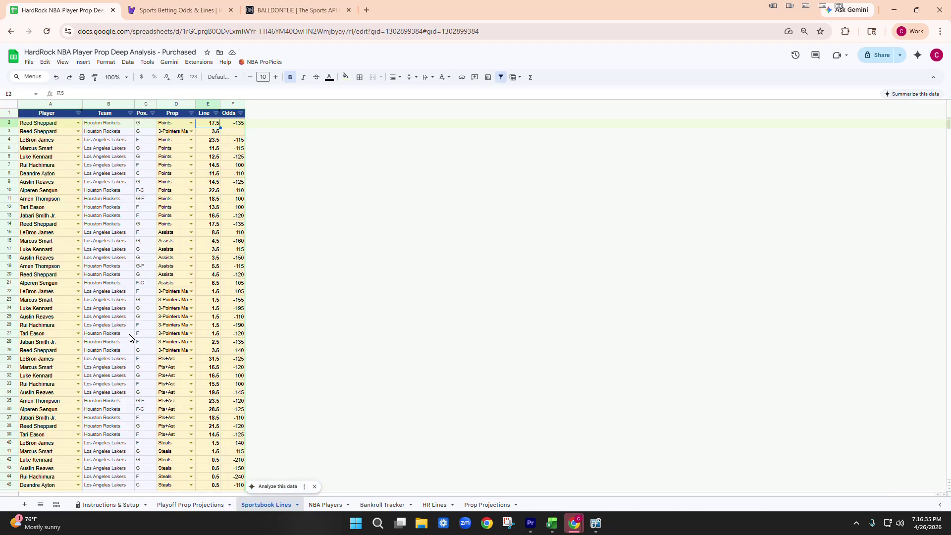
pyautogui.click(191, 505)
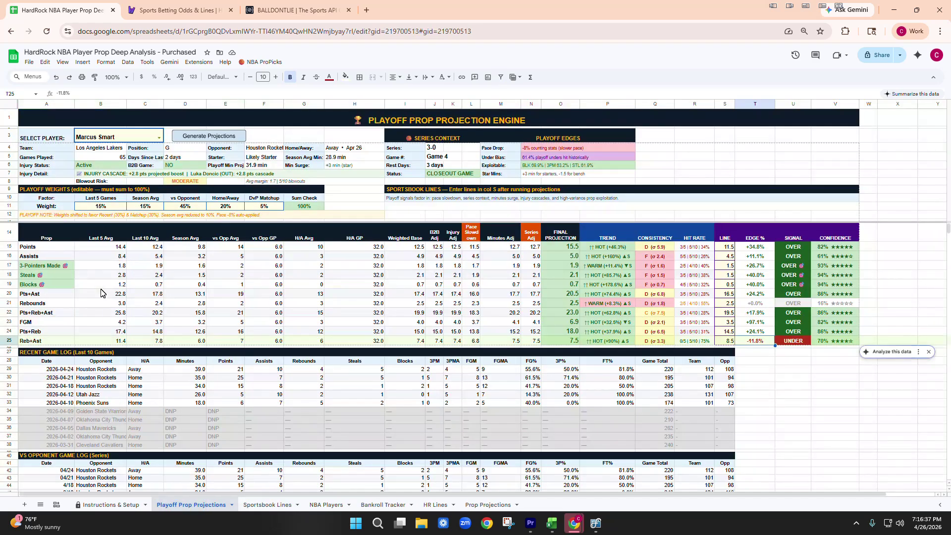
# Select Deandre Ayton as the player and generate his playoff projections
pyautogui.click(131, 135)
pyautogui.write('dea')
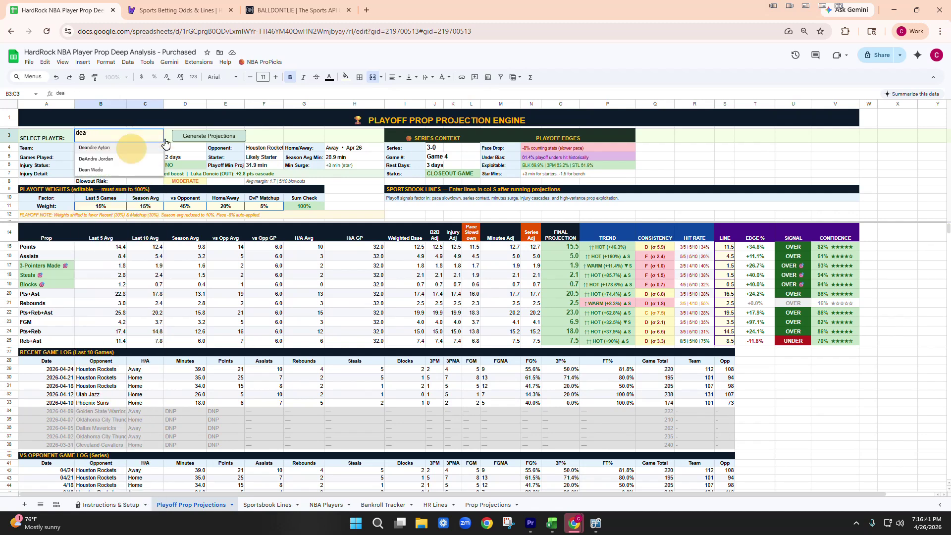
pyautogui.click(130, 148)
pyautogui.click(221, 143)
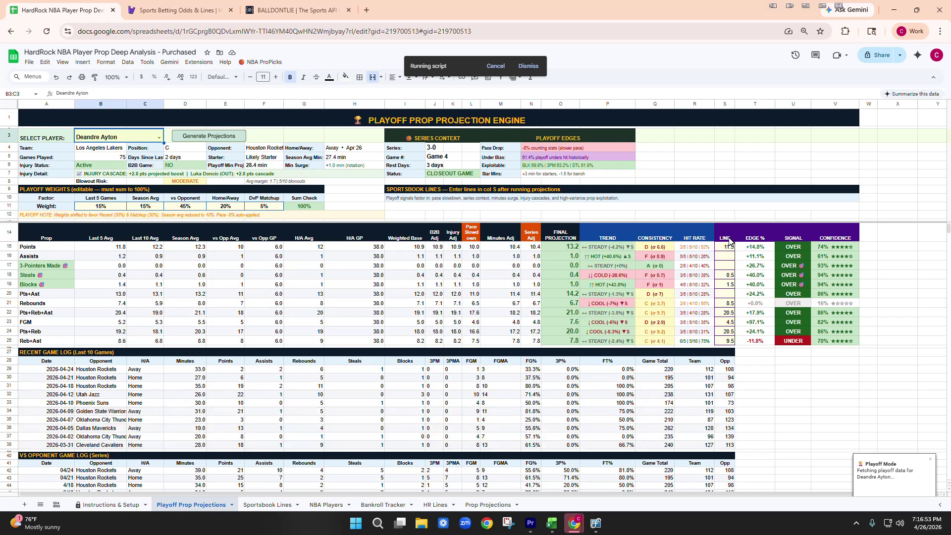
# Check the edge and signal cells of the Assists row and the line-to-confidence cells of the Pts+Ast row
pyautogui.click(756, 258)
pyautogui.click(795, 260)
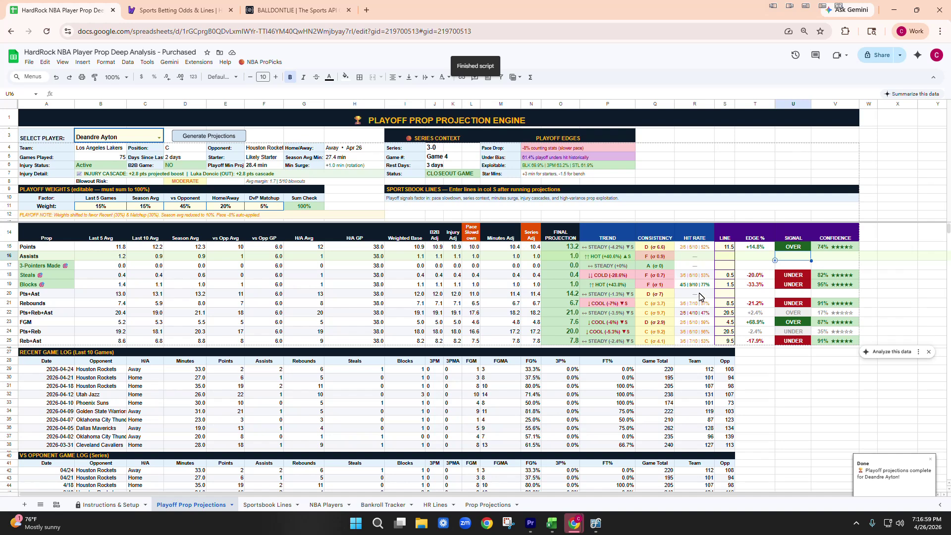
pyautogui.moveTo(834, 297); pyautogui.dragTo(725, 295)
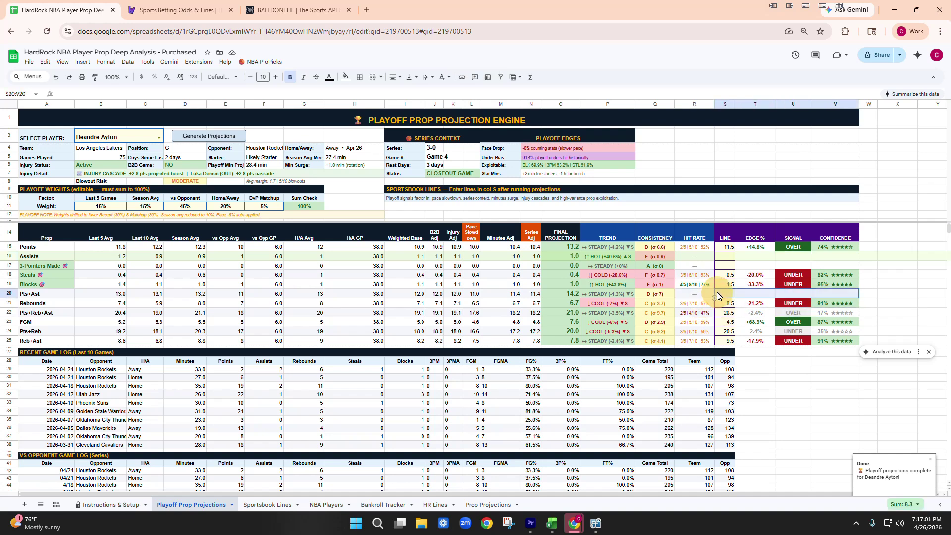
pyautogui.click(797, 354)
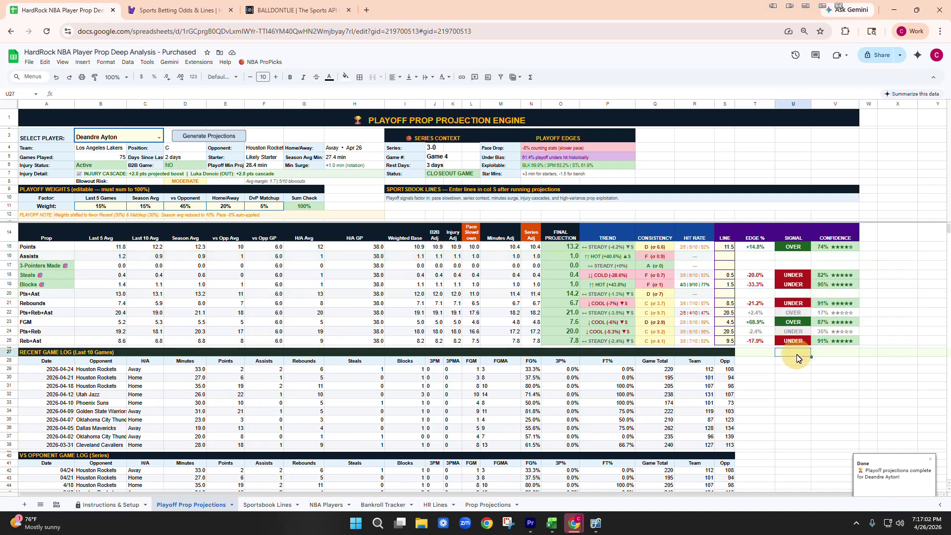
# Compare the Points signal and consistency with the points in the recent game log and the vs-opponent series log
pyautogui.click(795, 248)
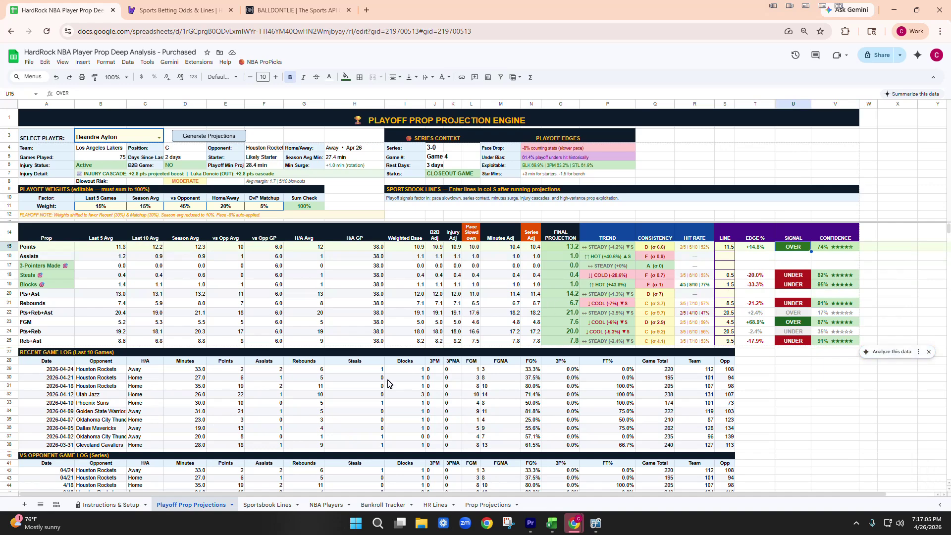
pyautogui.scroll(-1, 386, 384)
pyautogui.scroll(1, 271, 314)
pyautogui.scroll(-2, 294, 384)
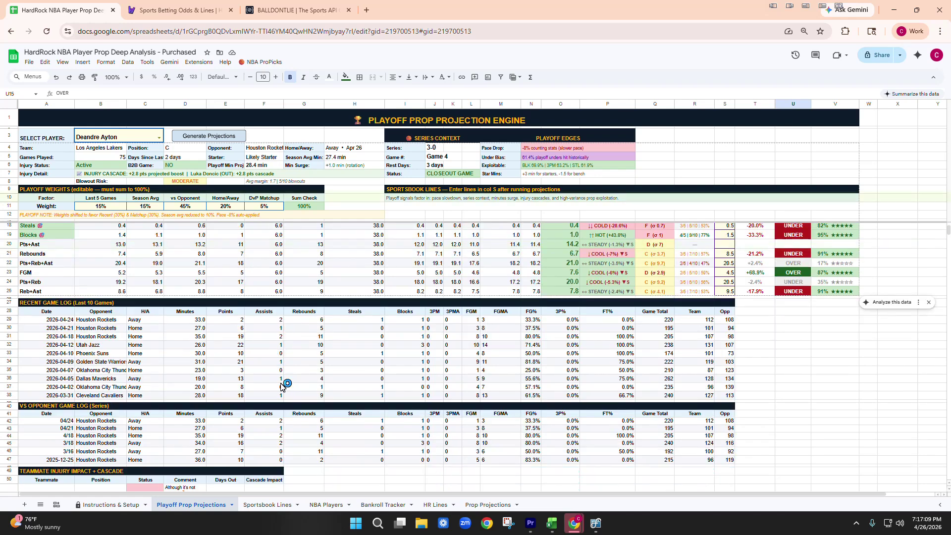
pyautogui.click(232, 321)
pyautogui.click(234, 336)
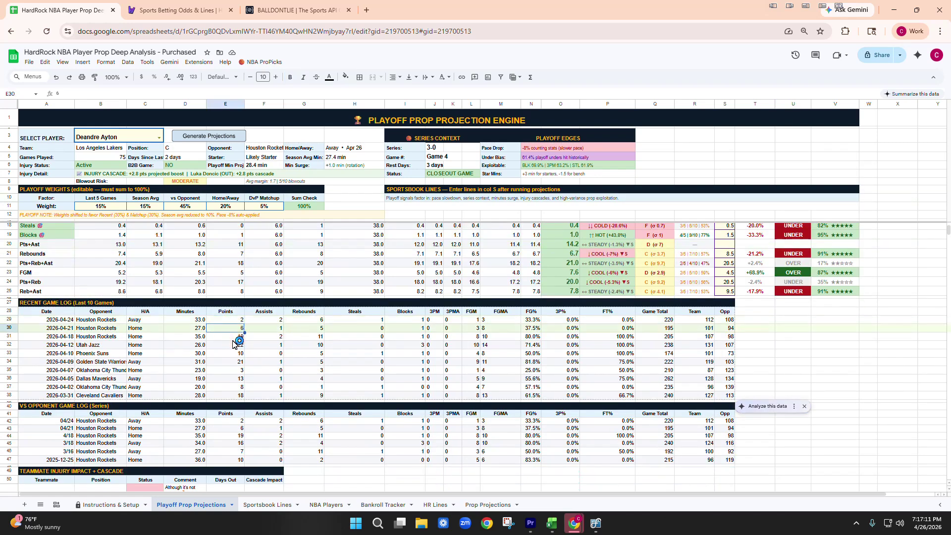
pyautogui.click(241, 352)
pyautogui.click(242, 336)
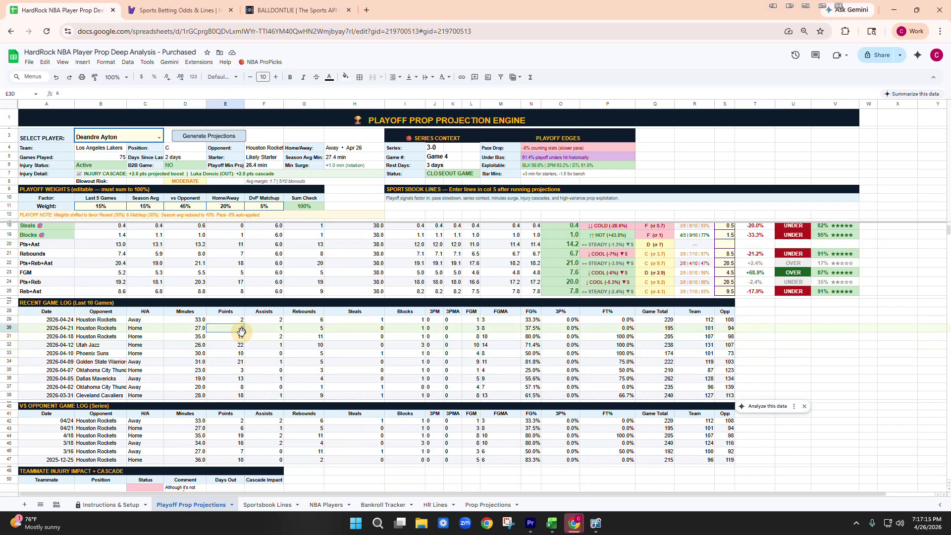
pyautogui.click(239, 320)
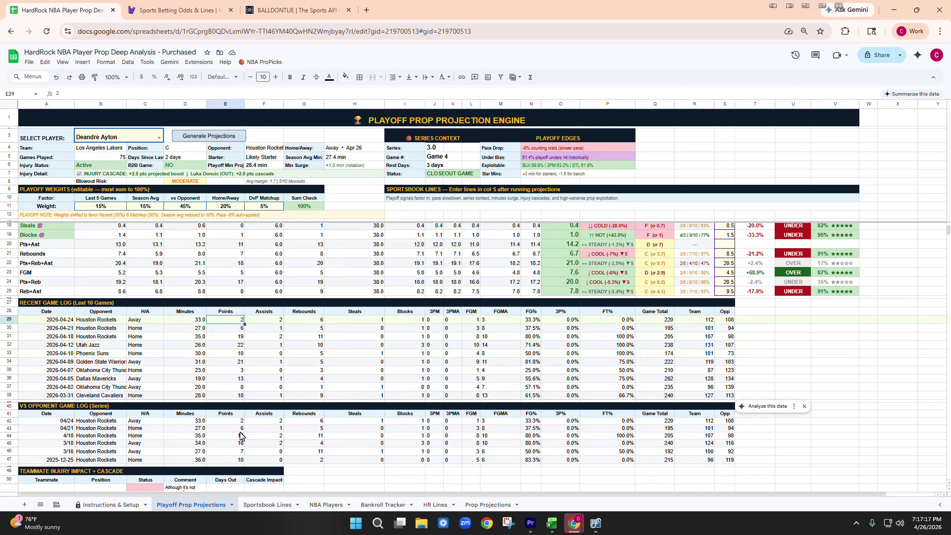
pyautogui.scroll(-2, 241, 437)
pyautogui.scroll(3, 380, 374)
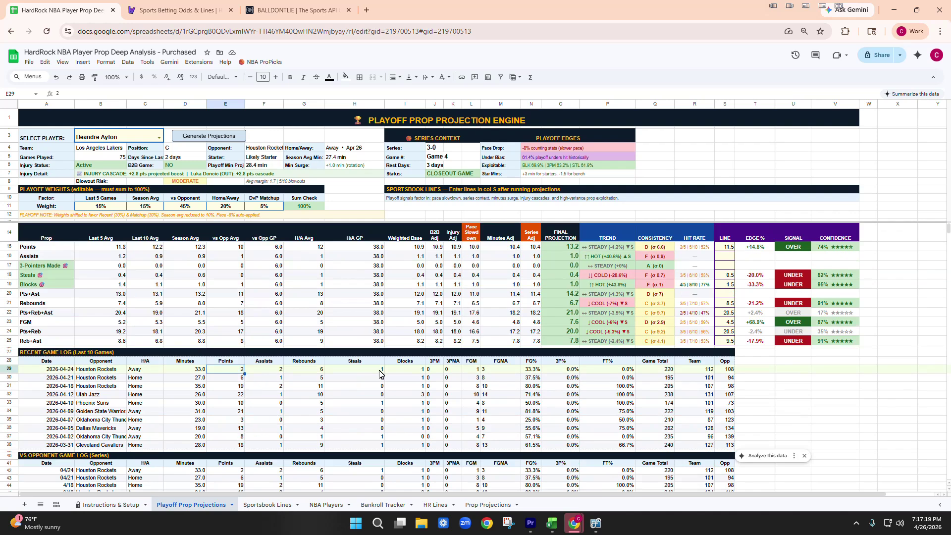
pyautogui.click(662, 248)
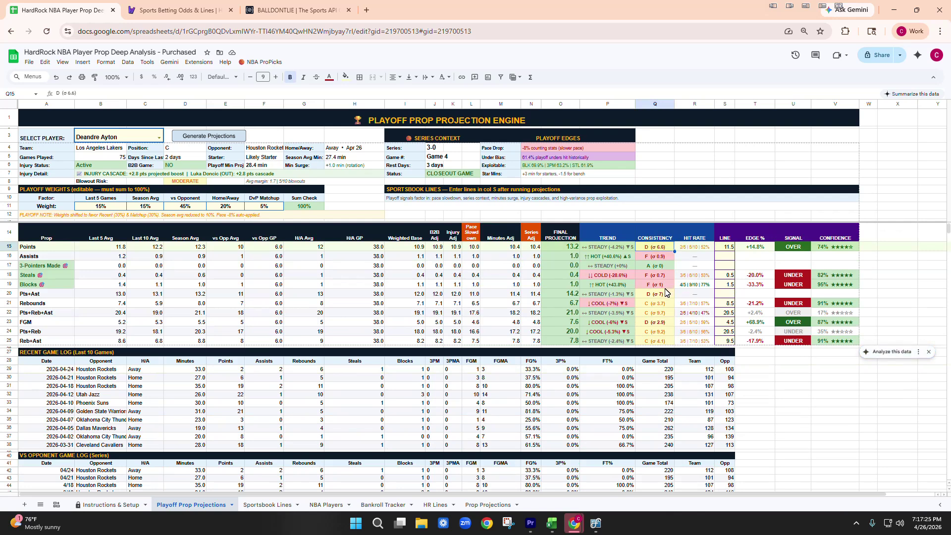
# Inspect the FGM row's edge and consistency against the field goals made in the recent games, including 2026-04-24 and 2026-04-12
pyautogui.click(758, 324)
pyautogui.click(651, 327)
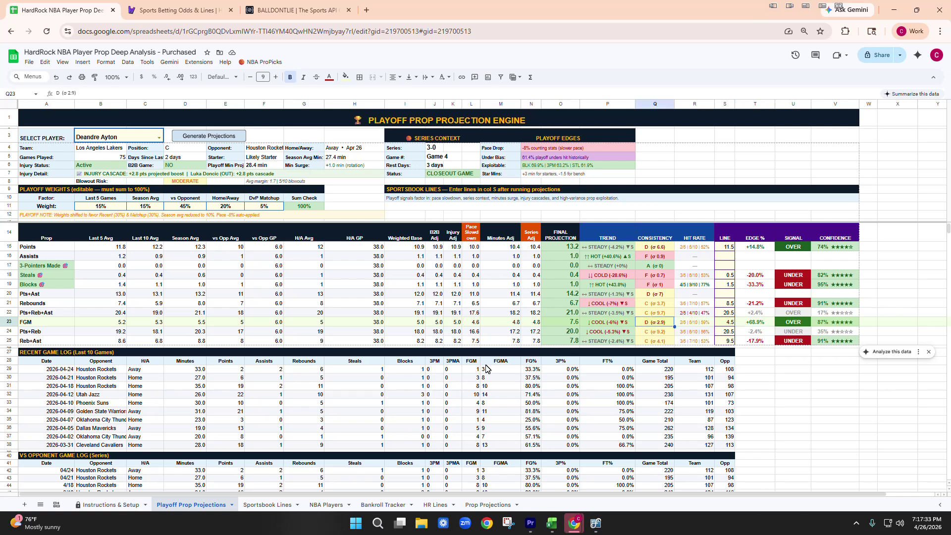
pyautogui.click(477, 377)
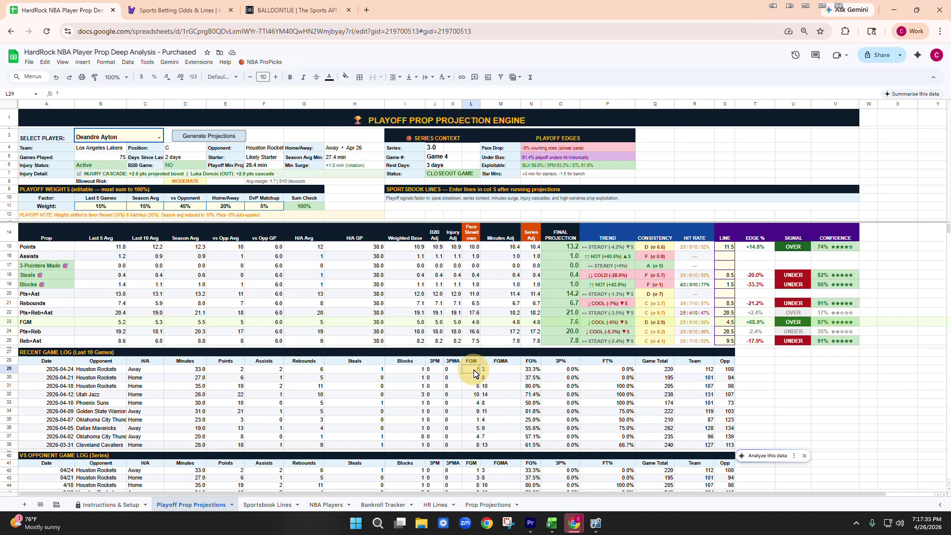
pyautogui.click(473, 394)
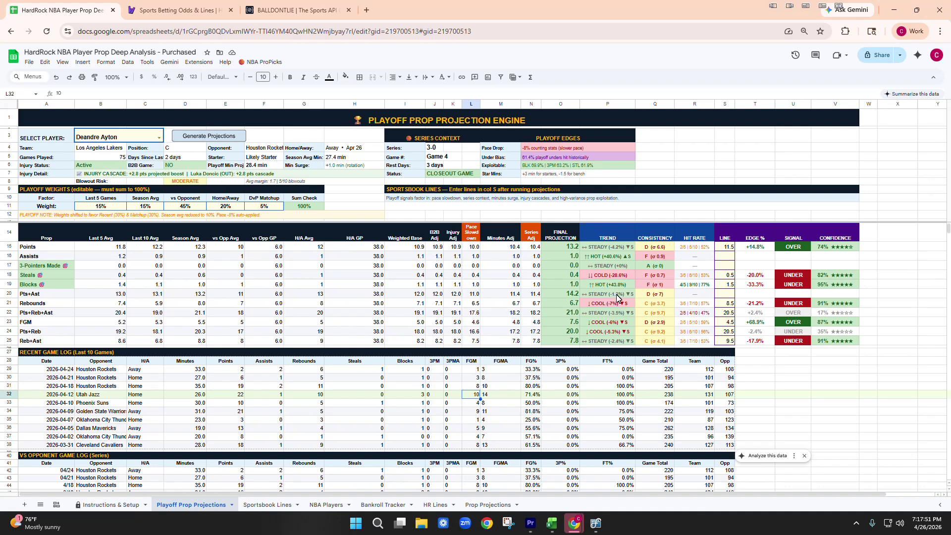
pyautogui.scroll(-2, 617, 297)
pyautogui.scroll(2, 430, 326)
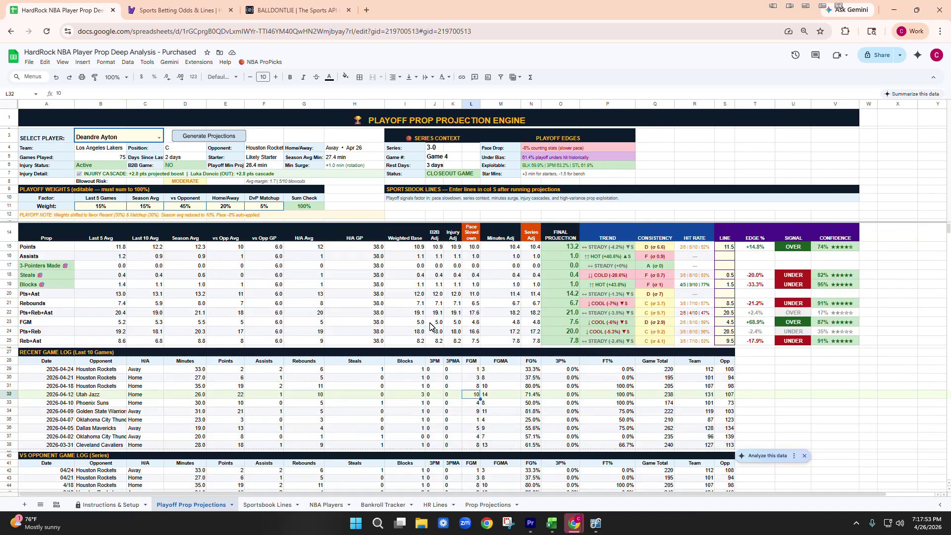